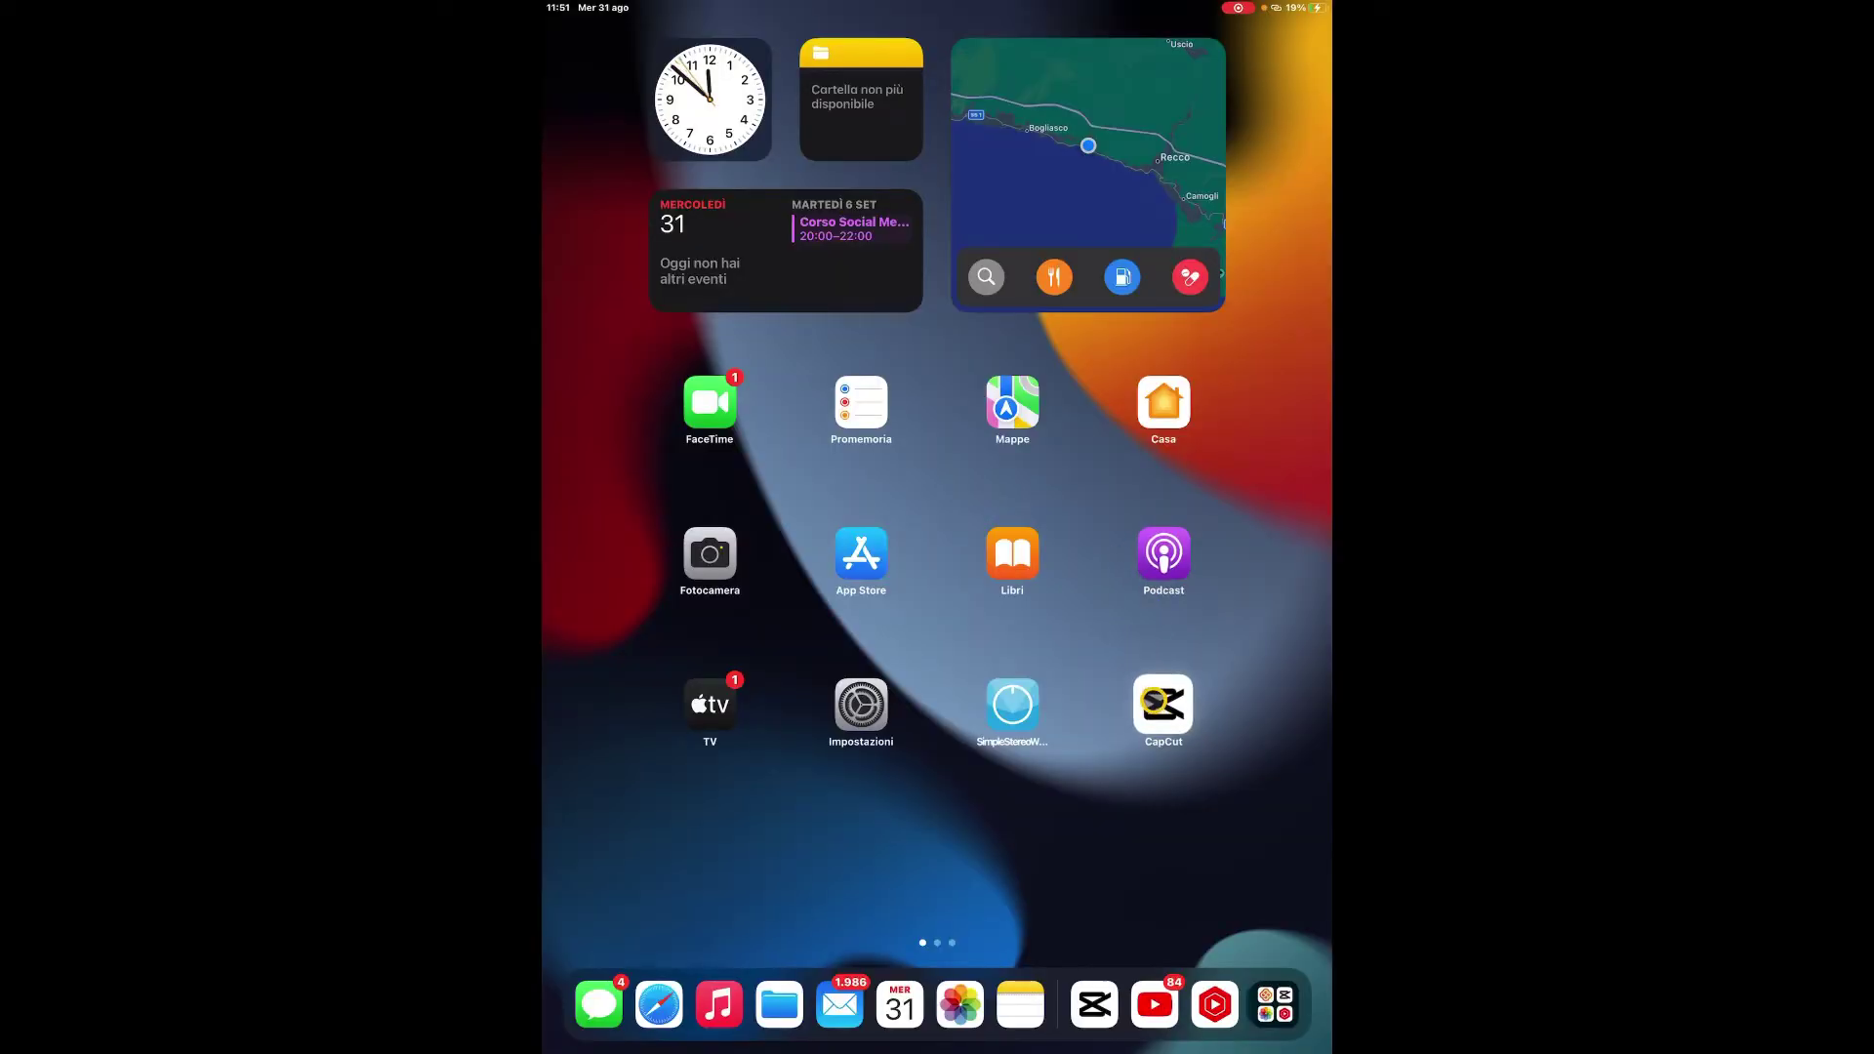
Launch CapCut, start a new project and show only videos in the media picker
click(1163, 704)
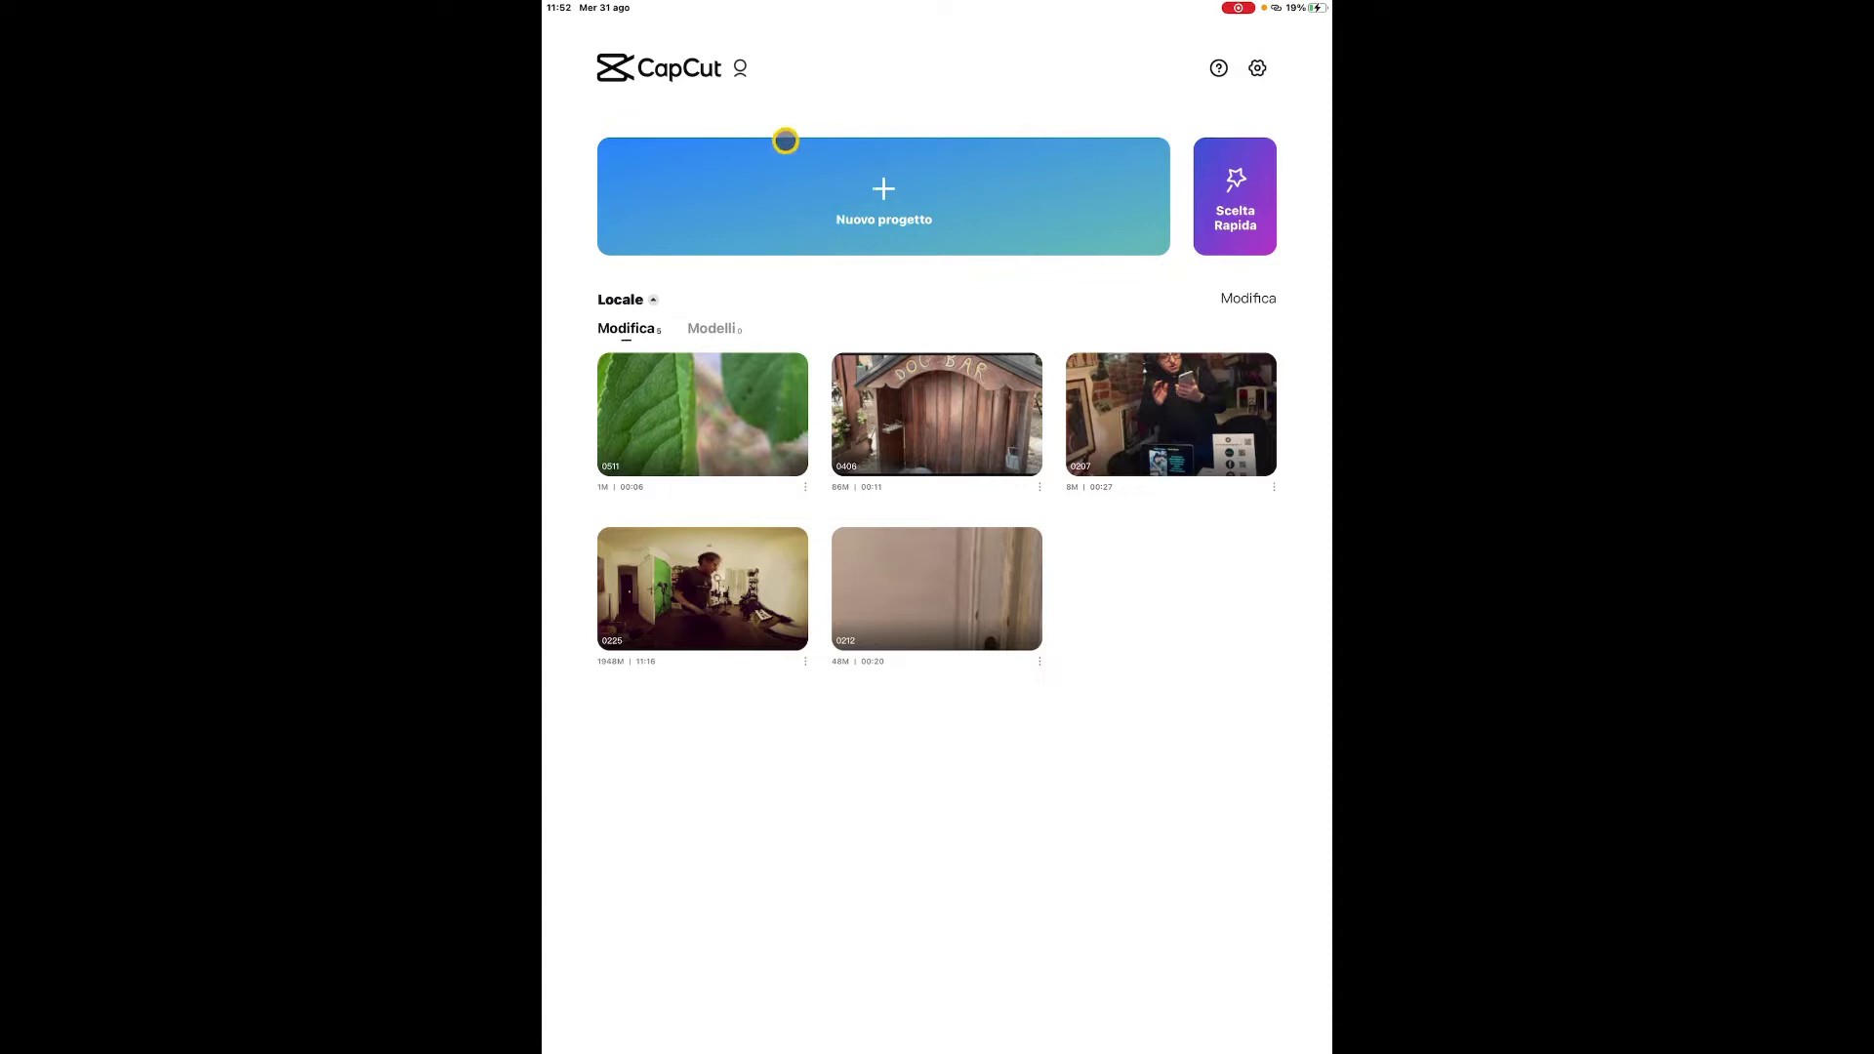
click(812, 180)
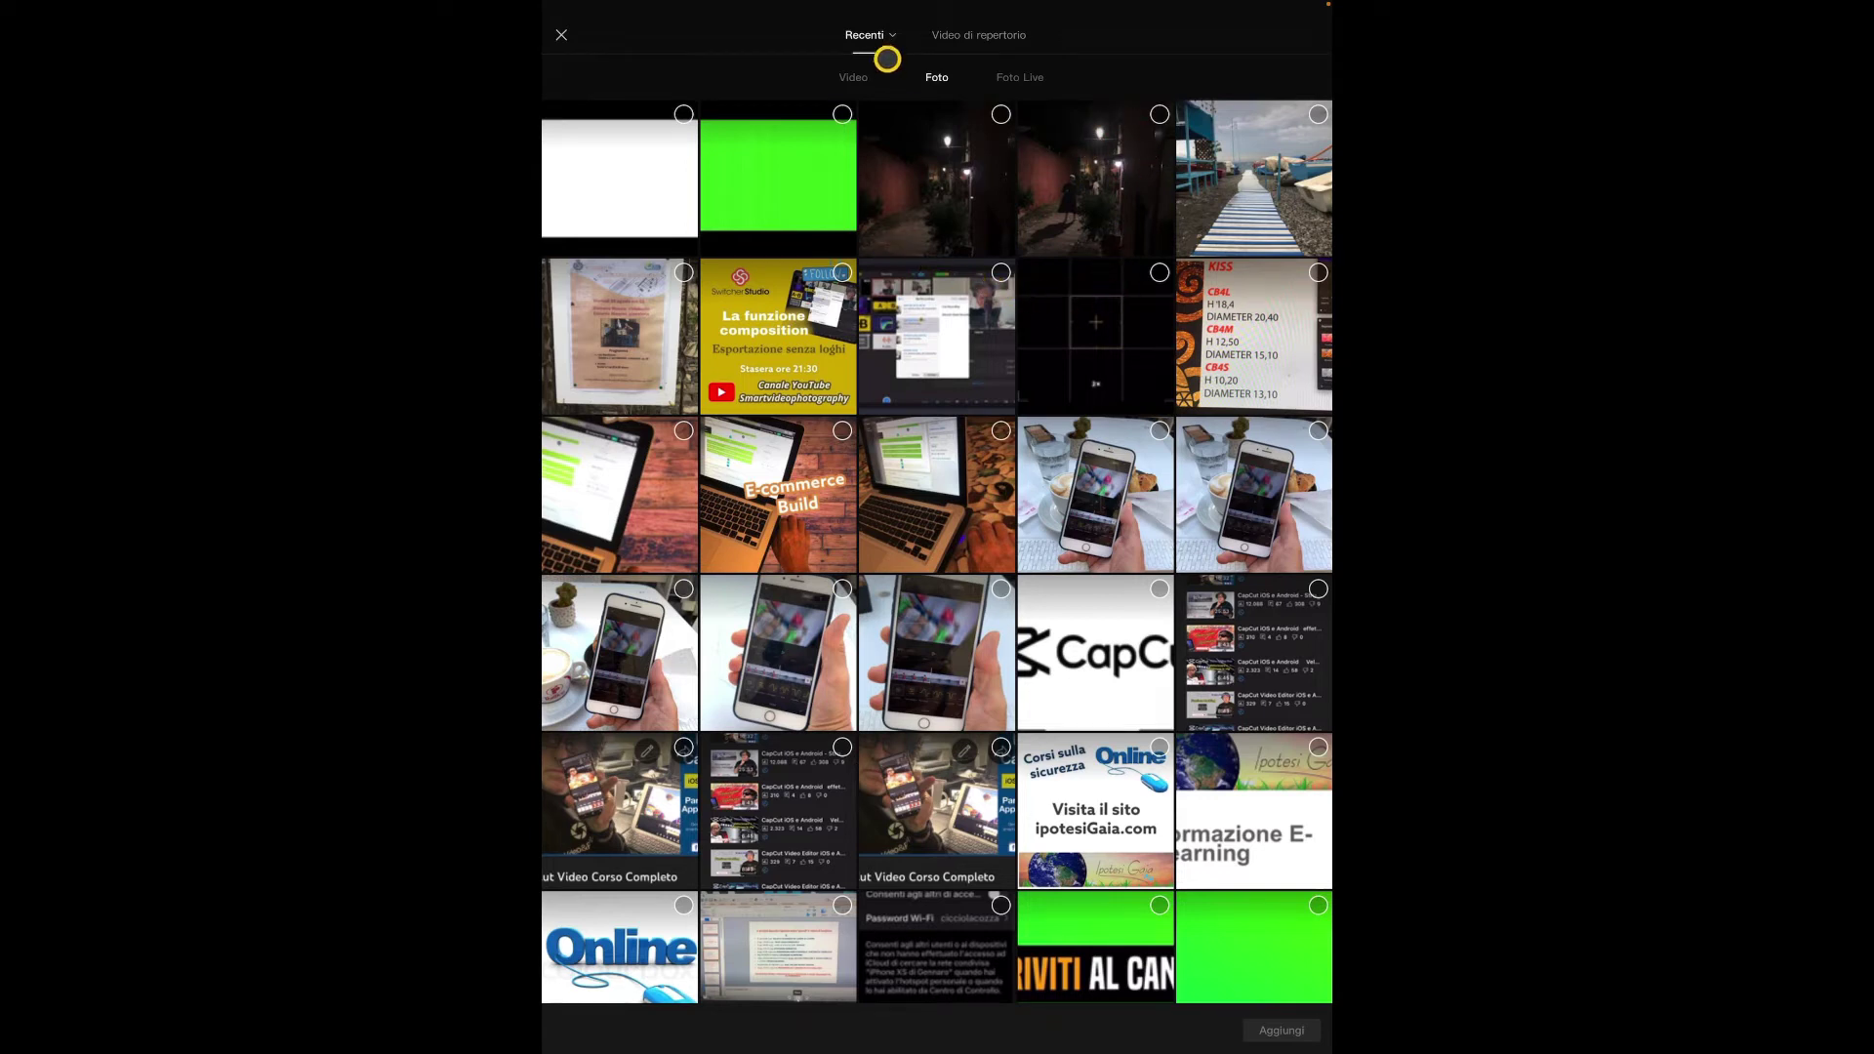
click(878, 76)
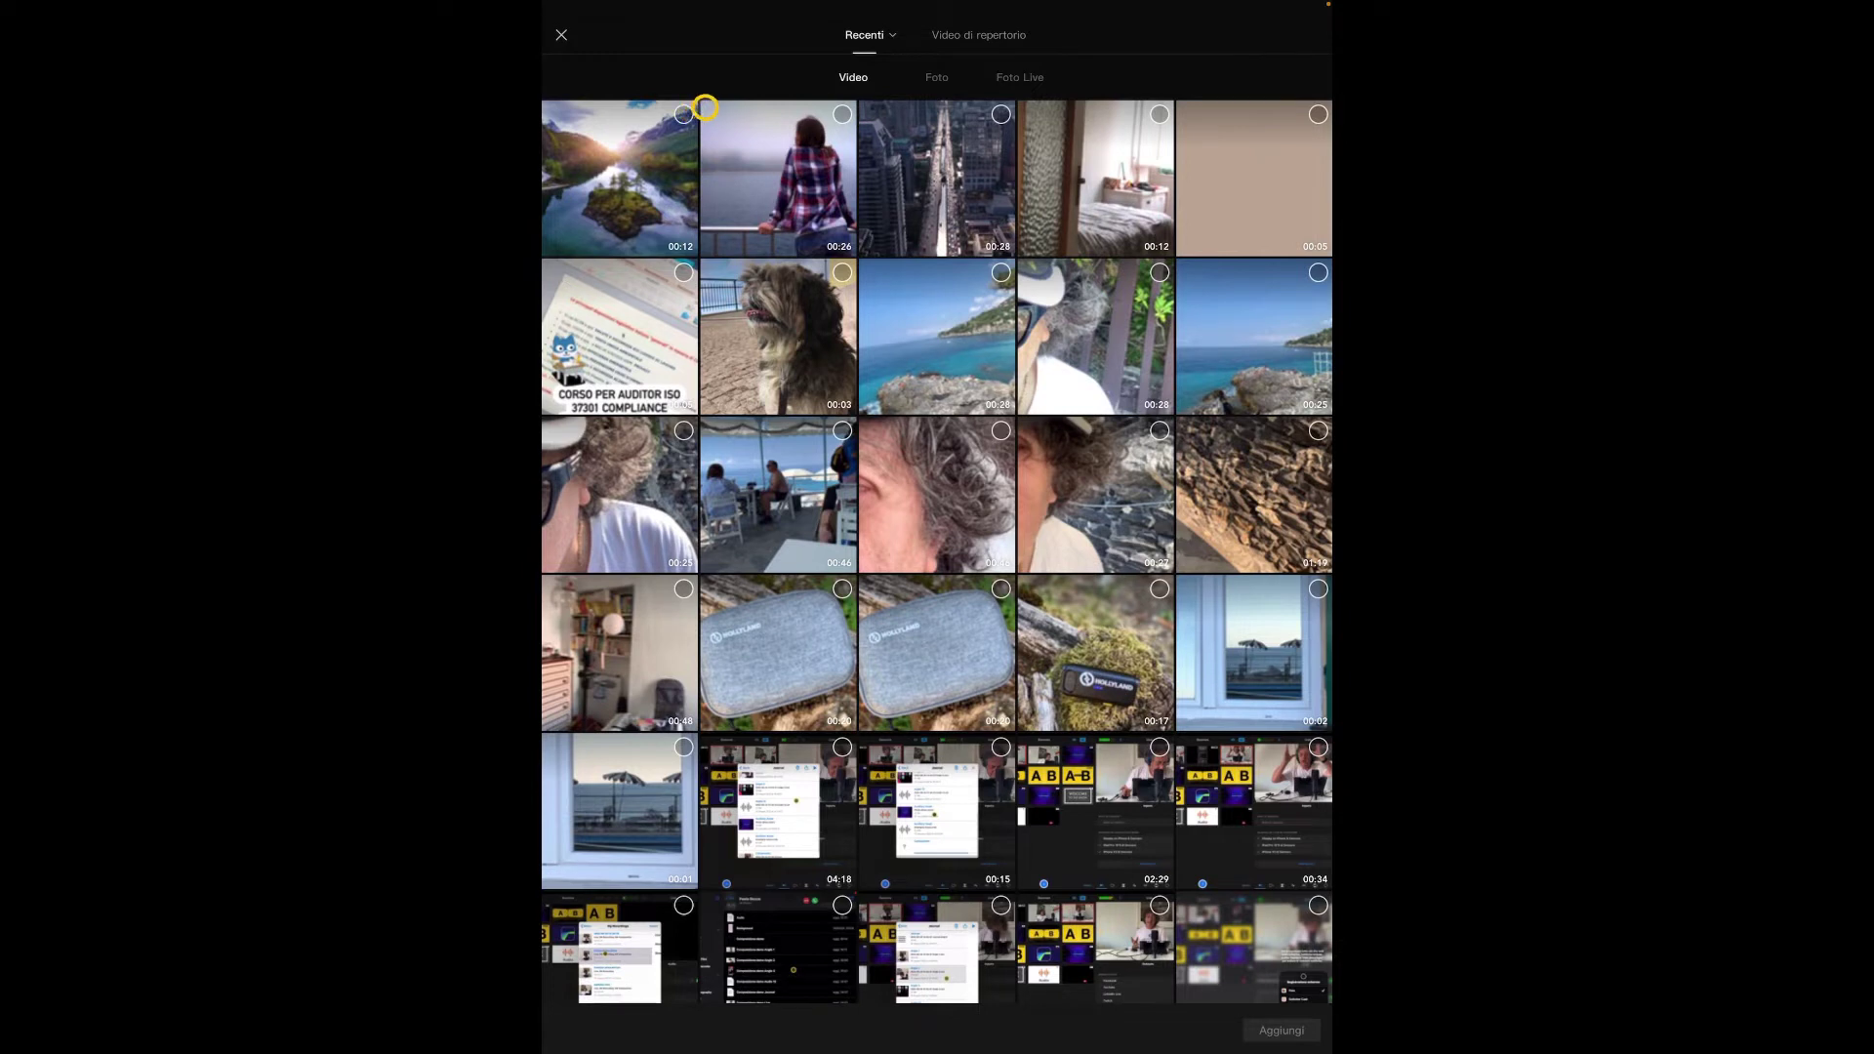
Bring the mountain lake clip into the project and select it on the timeline
click(688, 112)
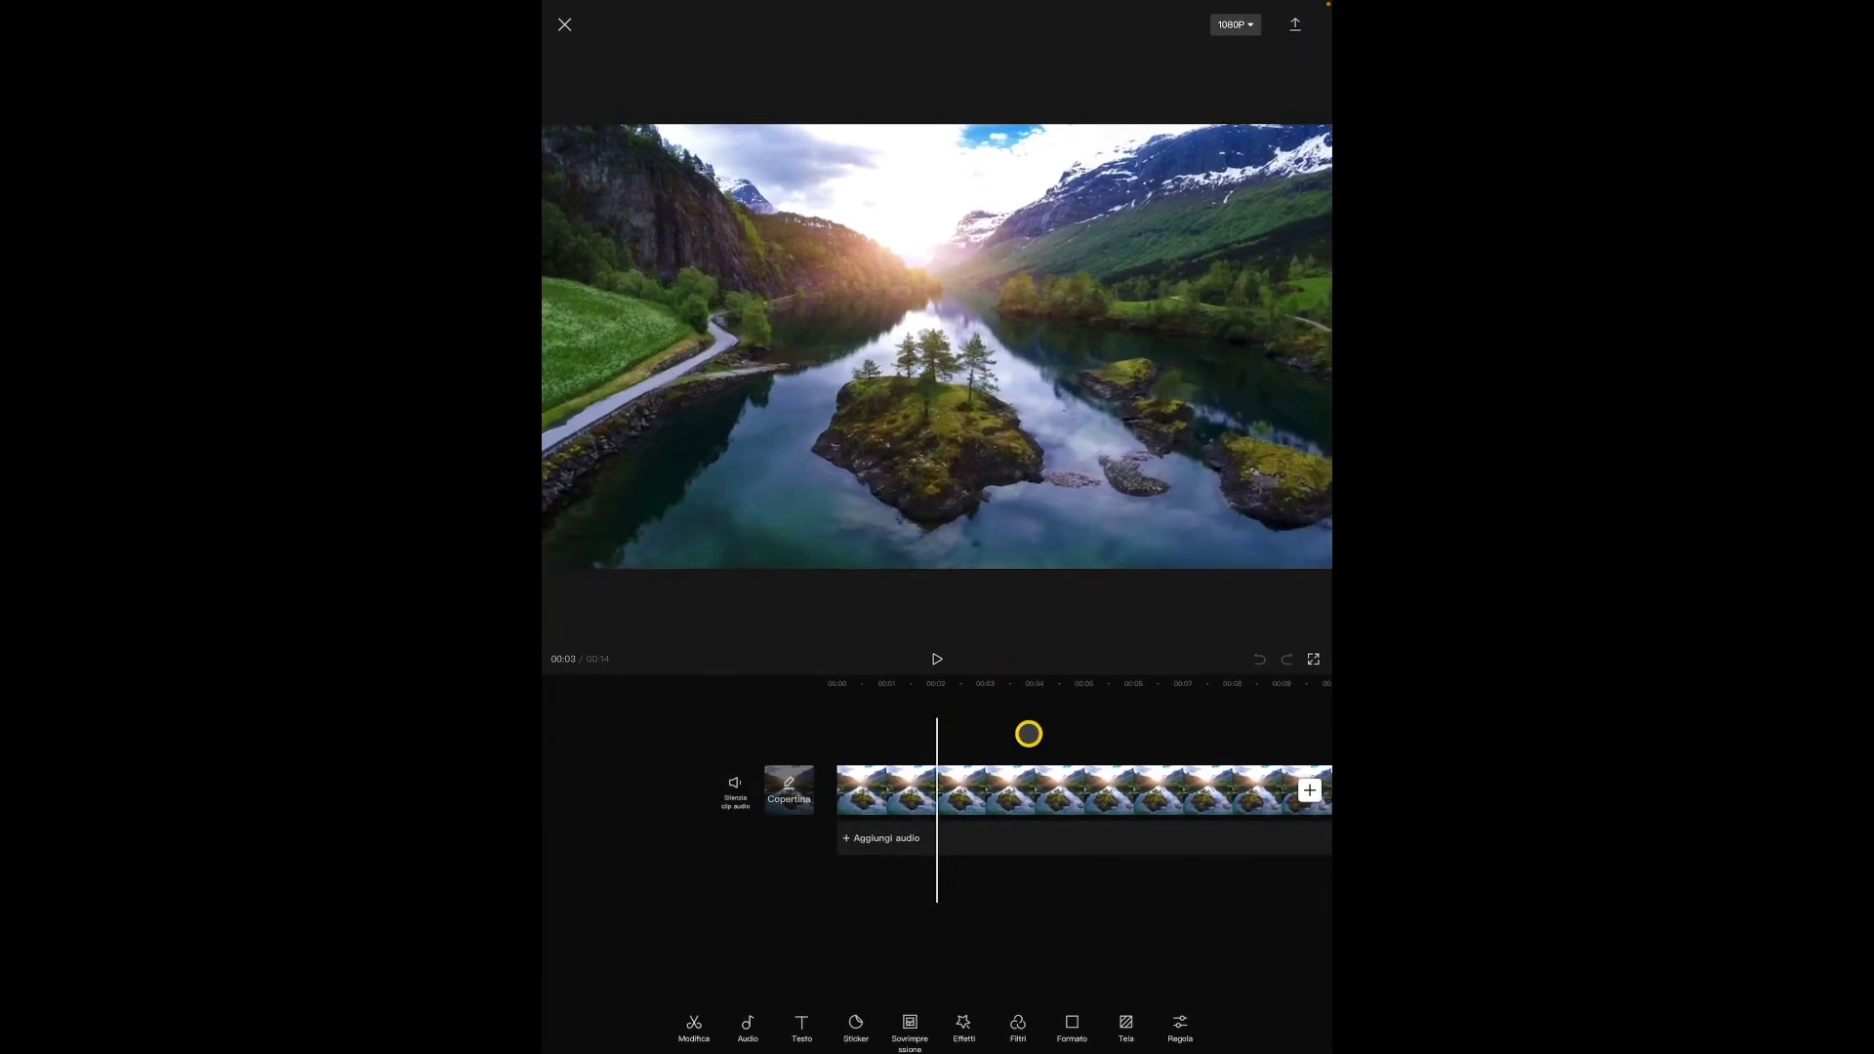
mouse_move(1051, 737)
mouse_down()
mouse_move(843, 744)
mouse_move(1039, 741)
mouse_up()
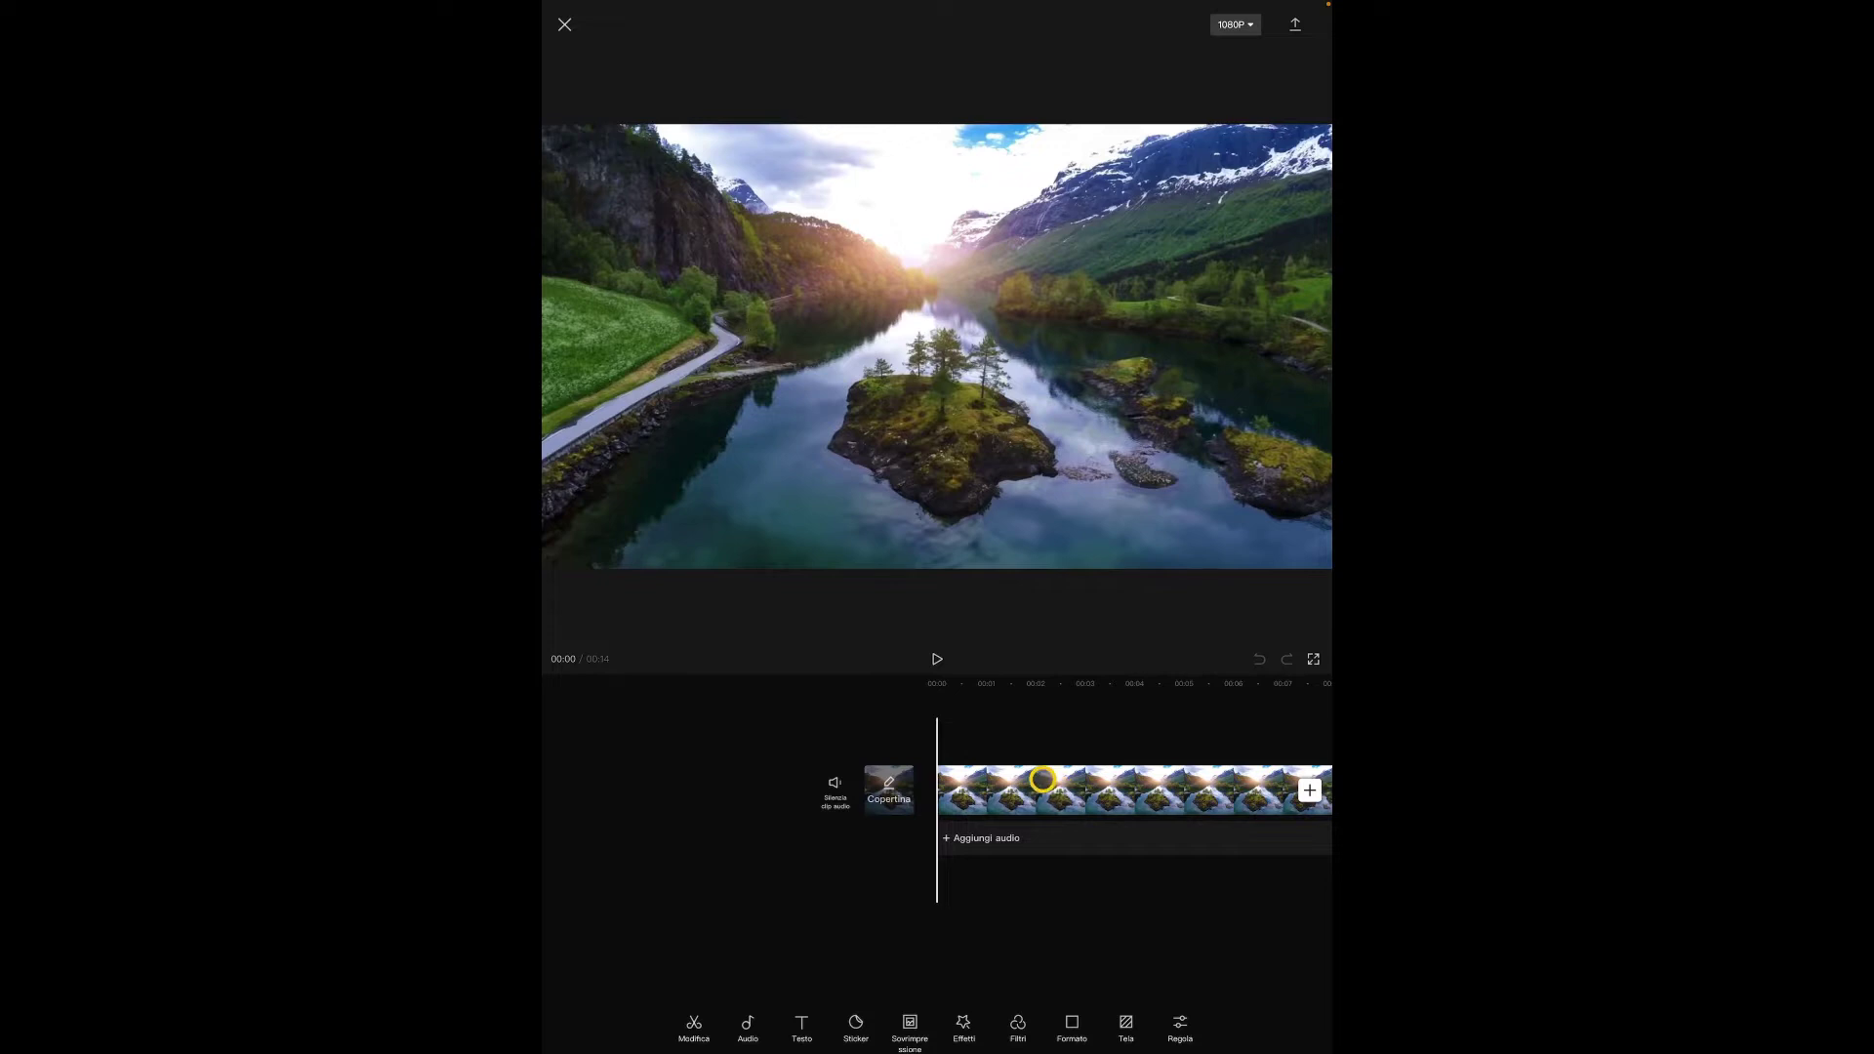
click(1042, 778)
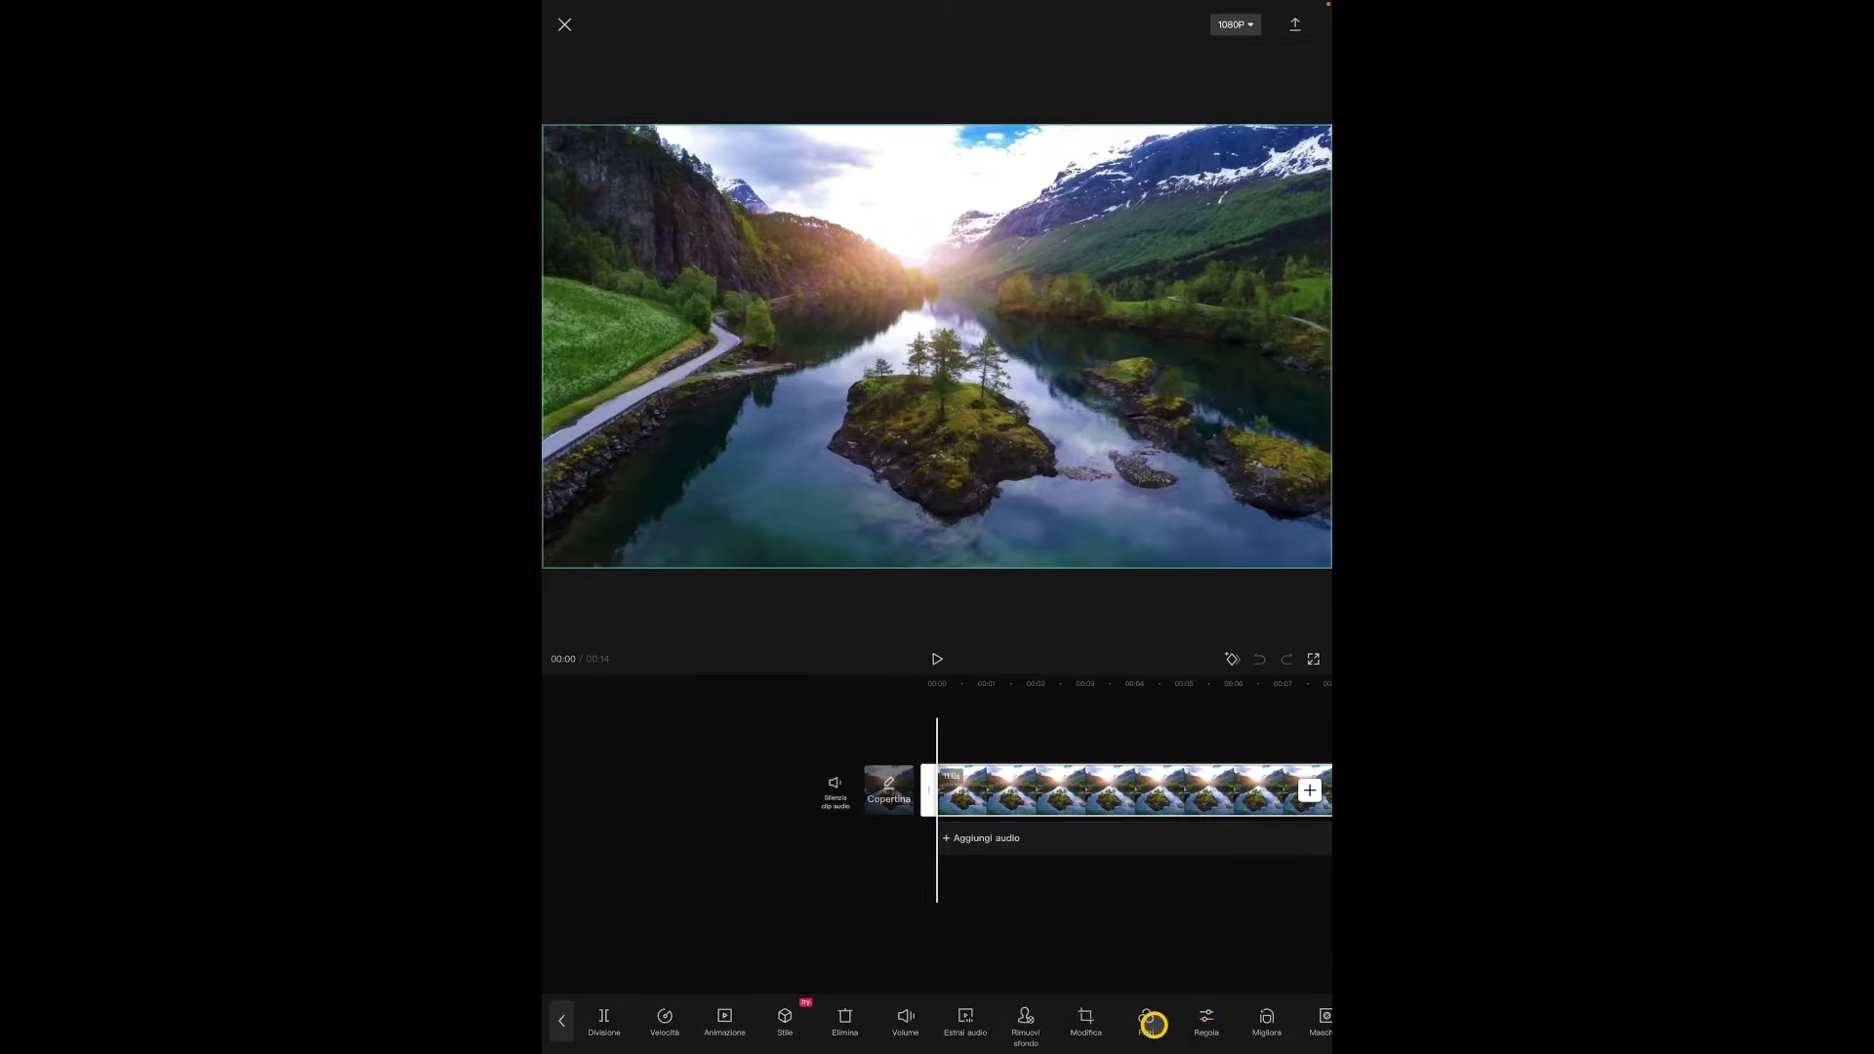
Compare Natura filters (Pulisci, Picnic, Crepuscolo, Hasselblad, Sfumatura, Remoto) and settle on Fuji
click(1152, 1024)
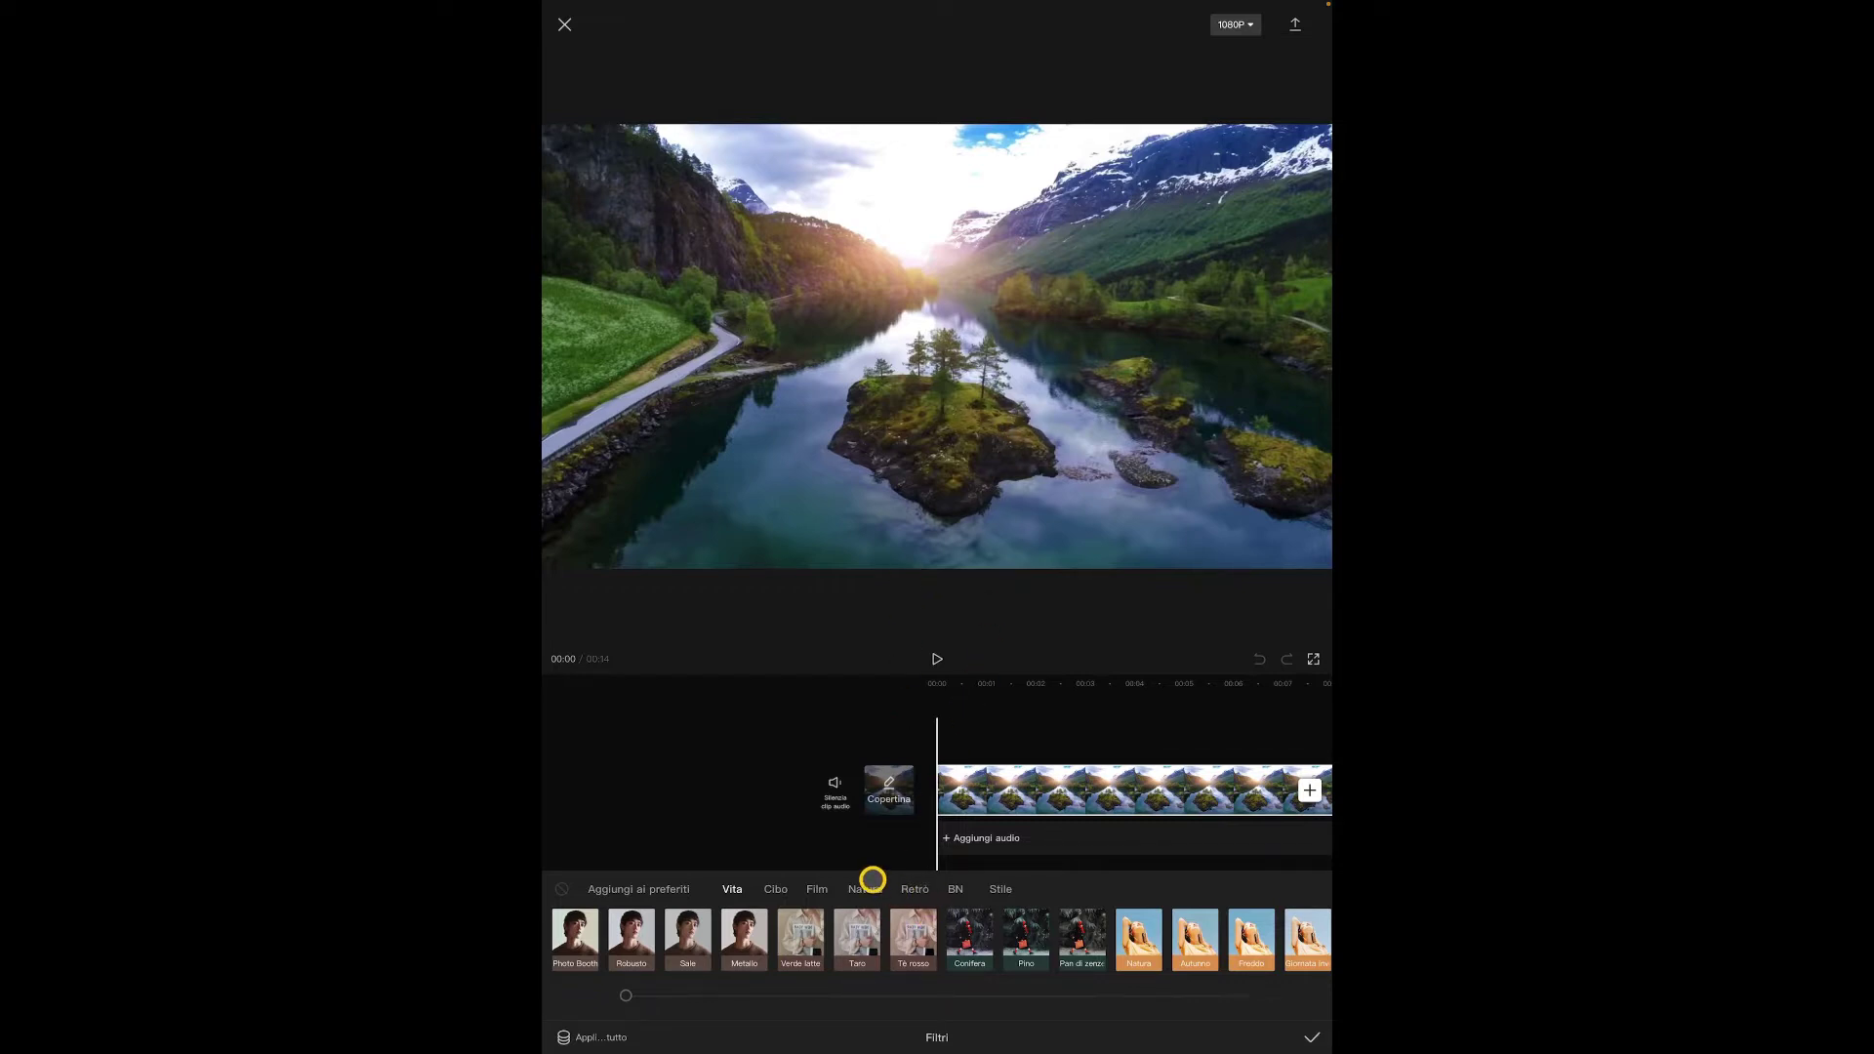
click(866, 889)
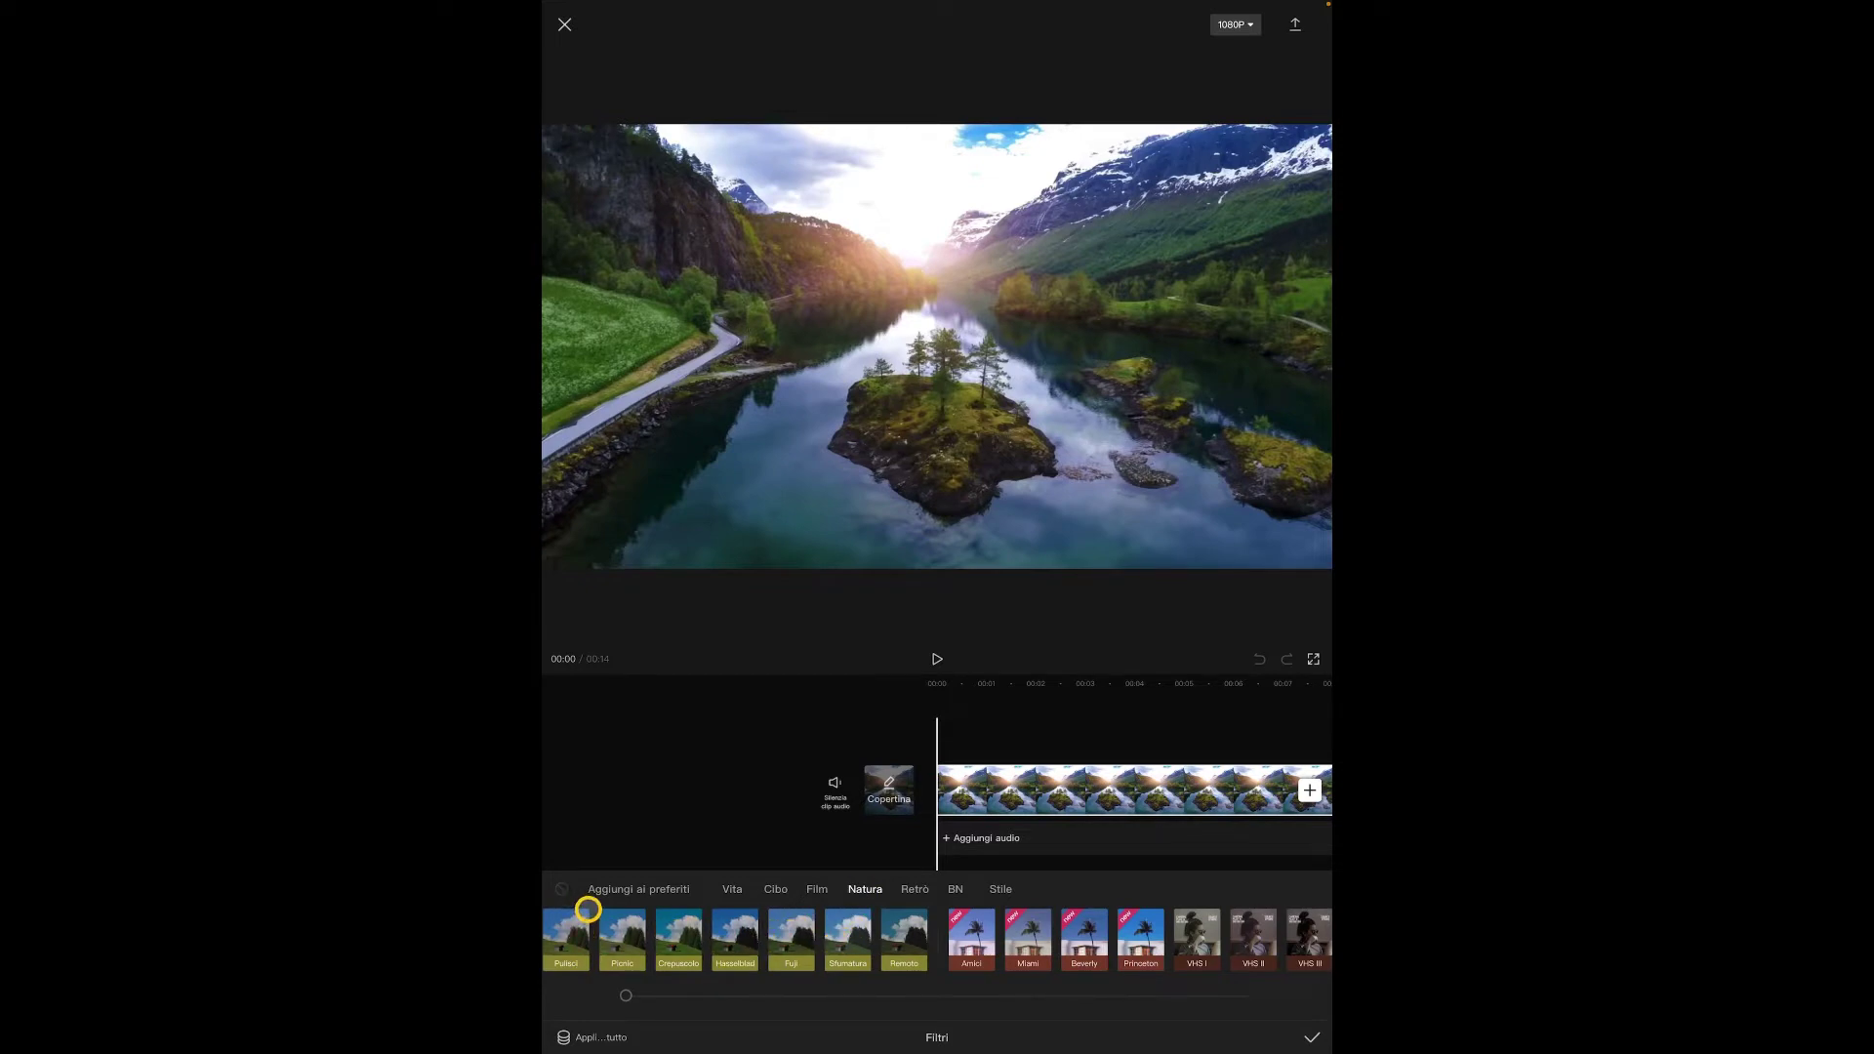
click(571, 934)
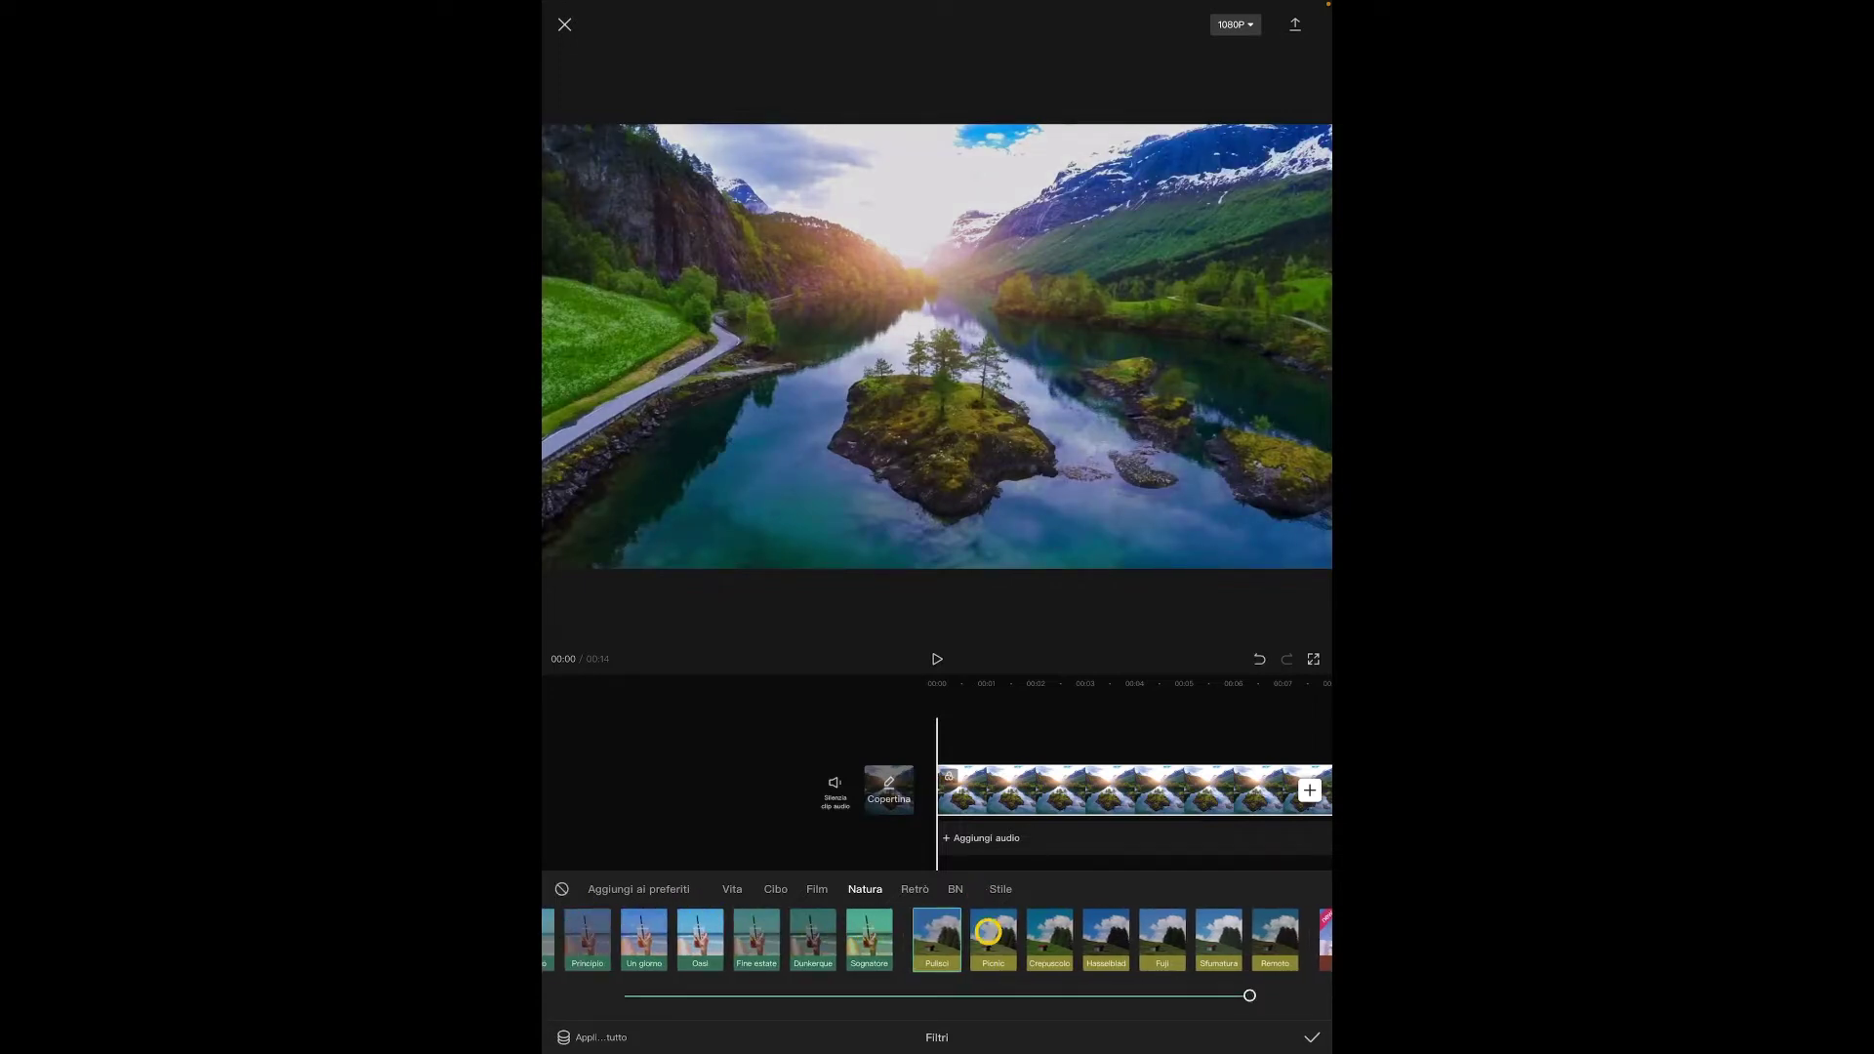
click(1004, 942)
click(992, 940)
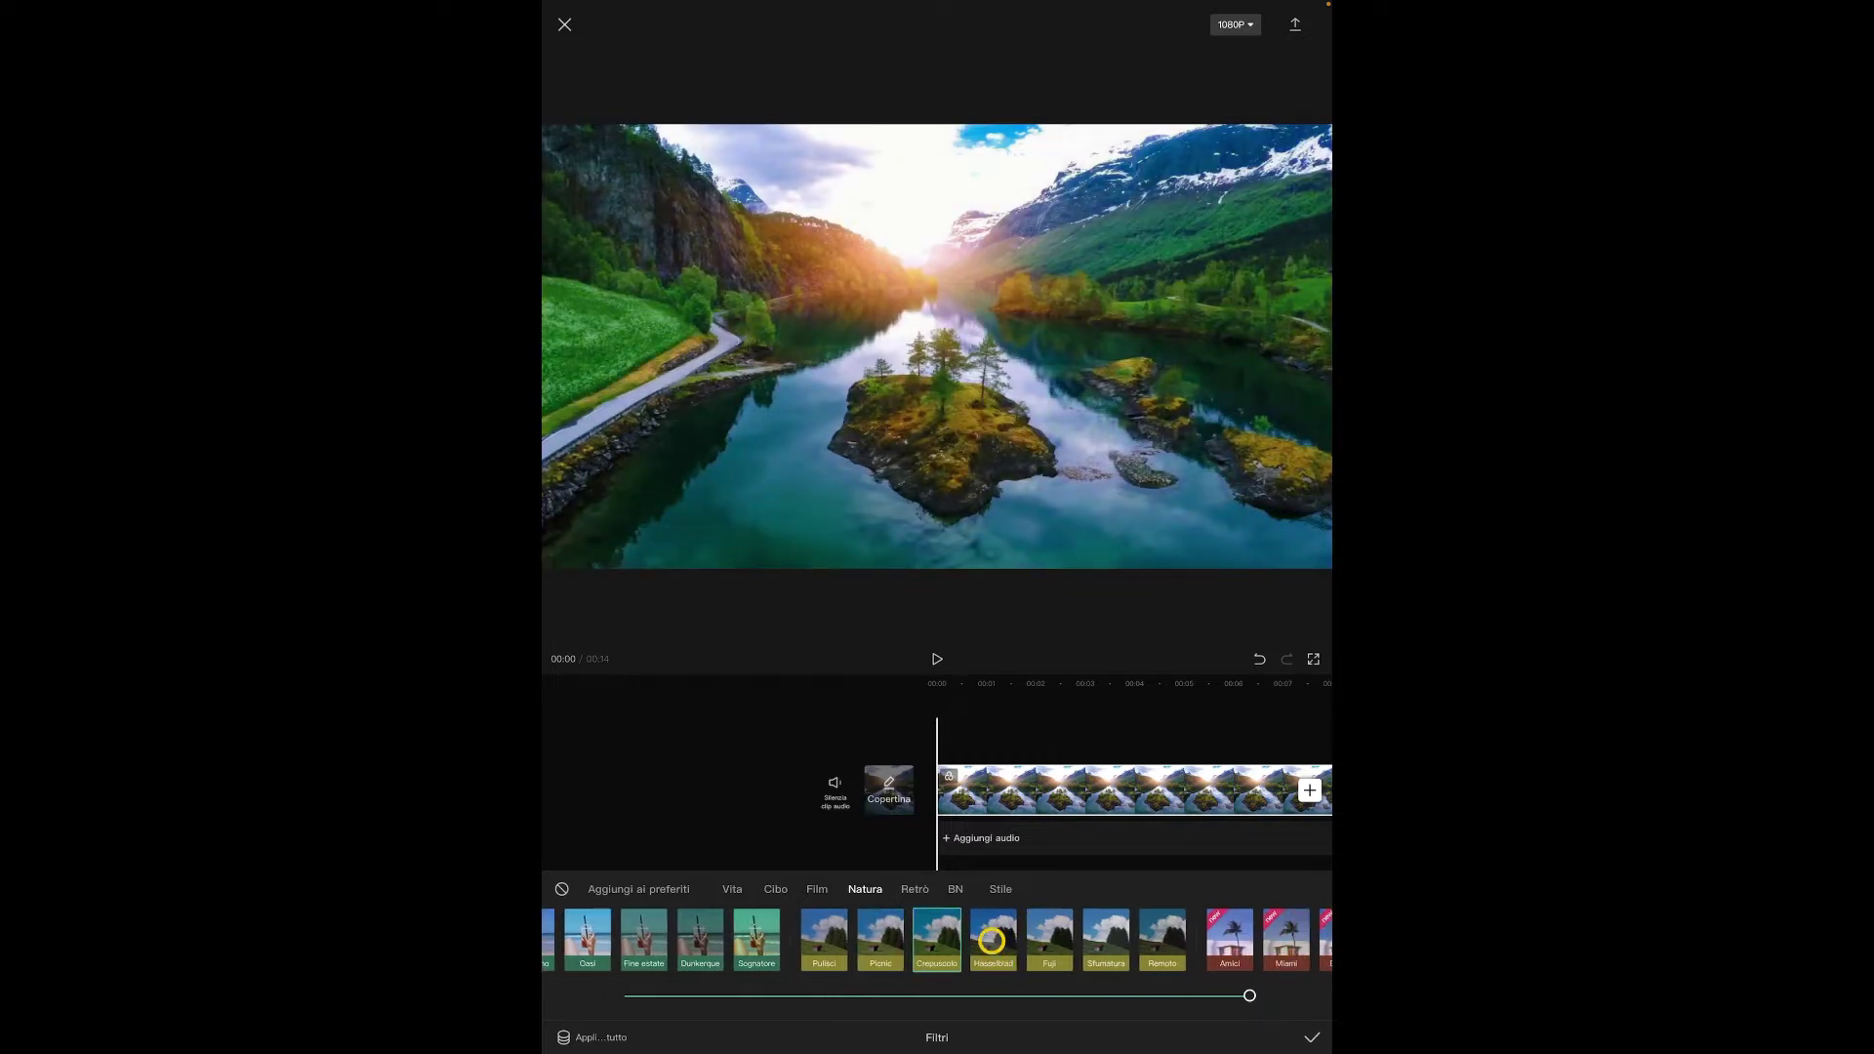
click(989, 935)
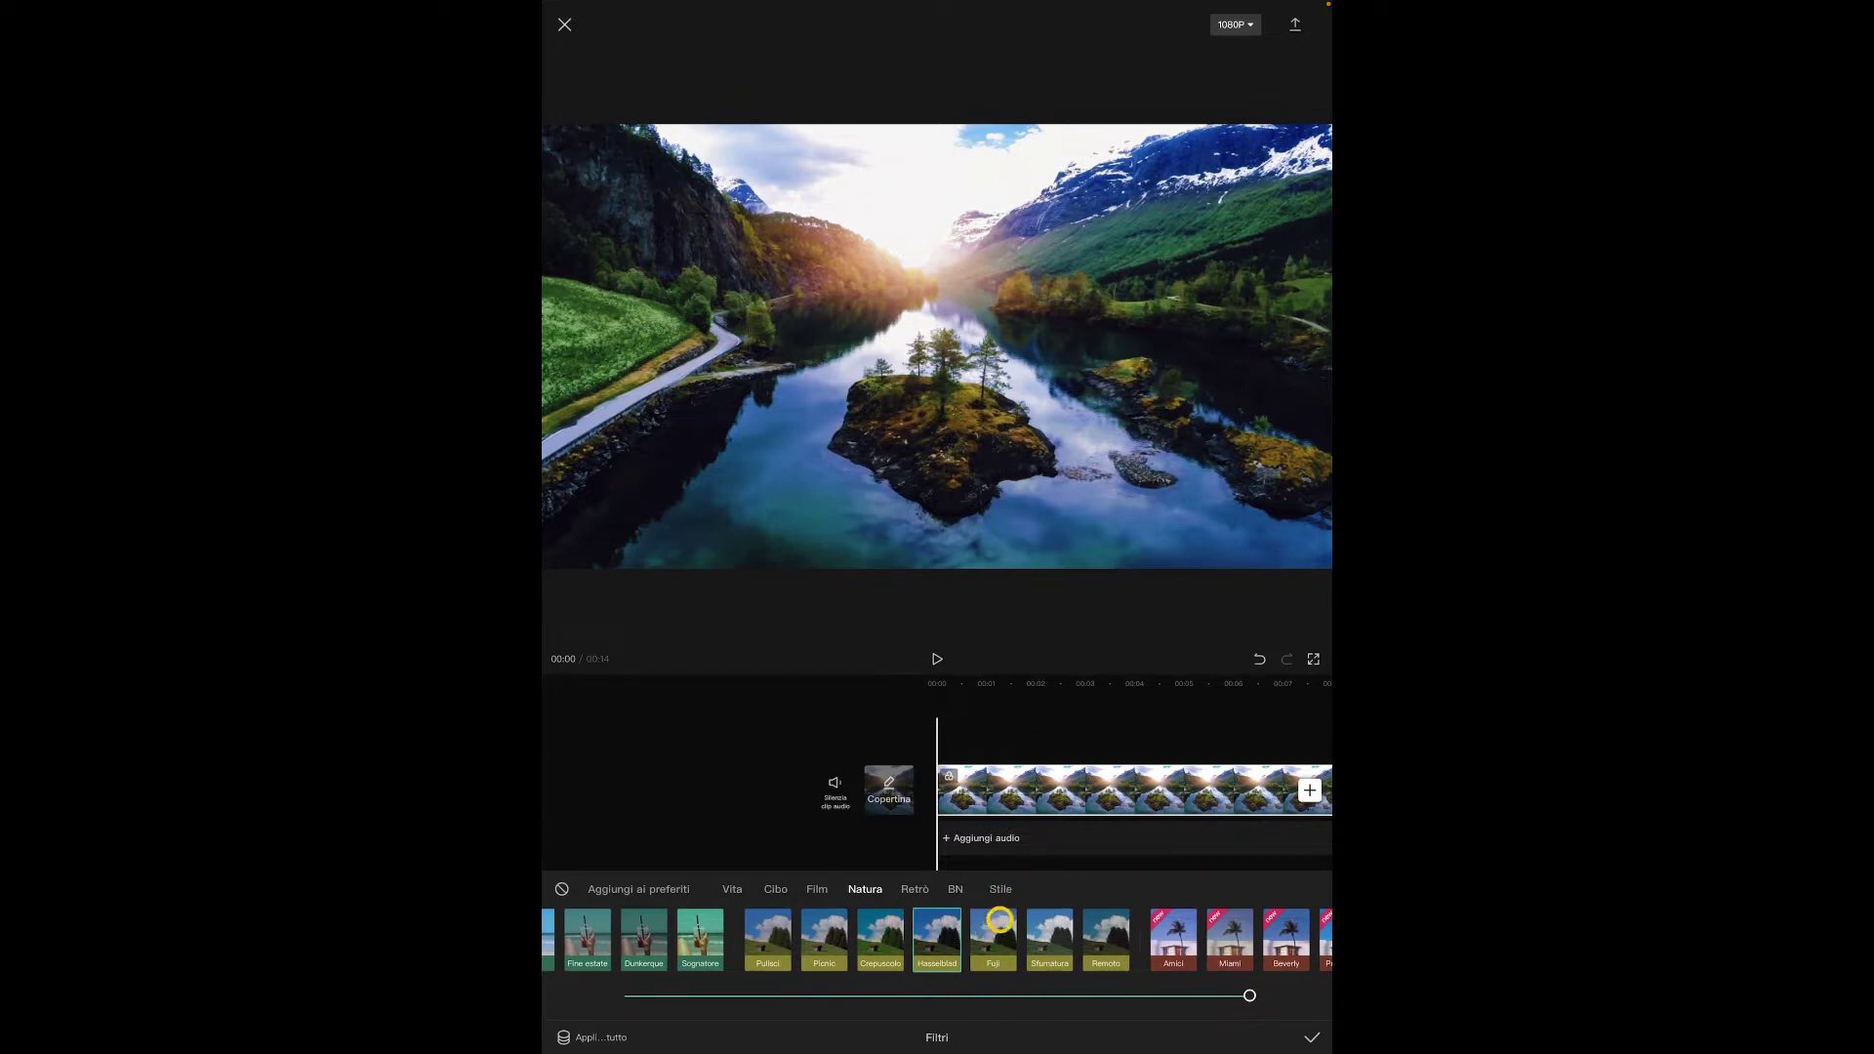
click(1006, 923)
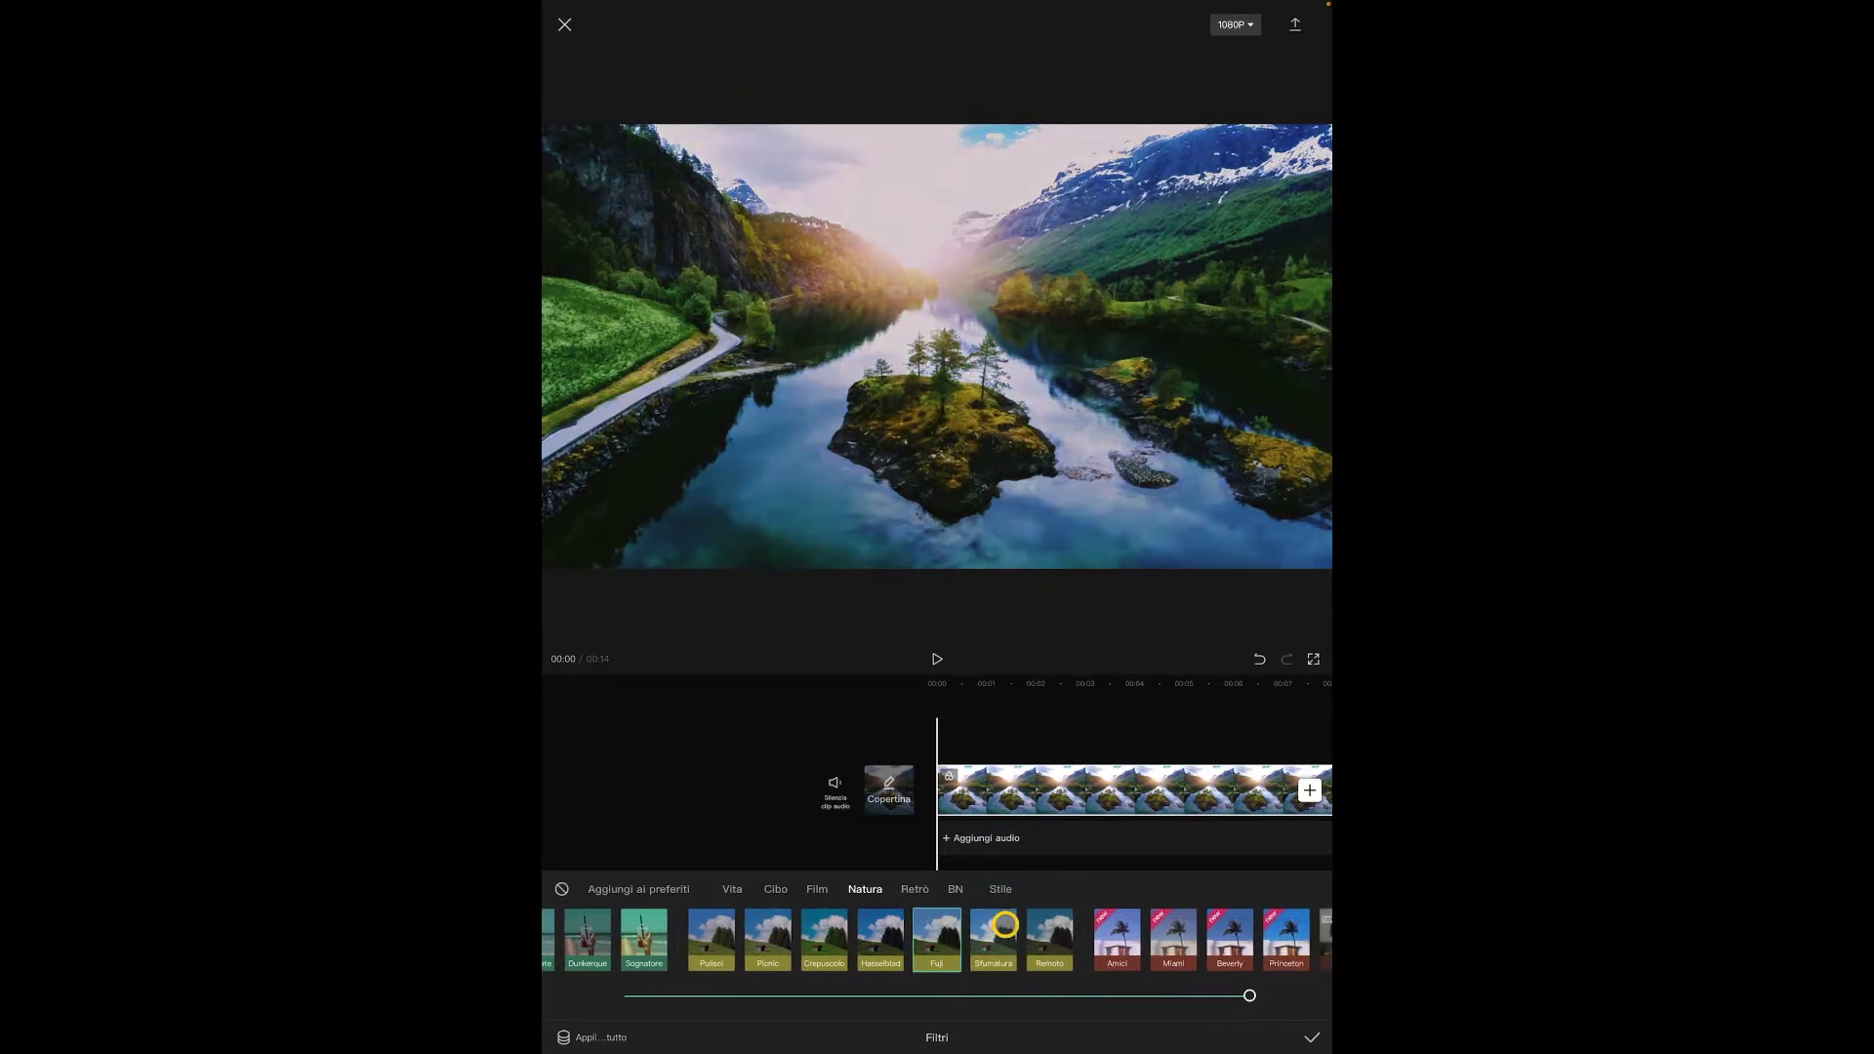
click(1001, 937)
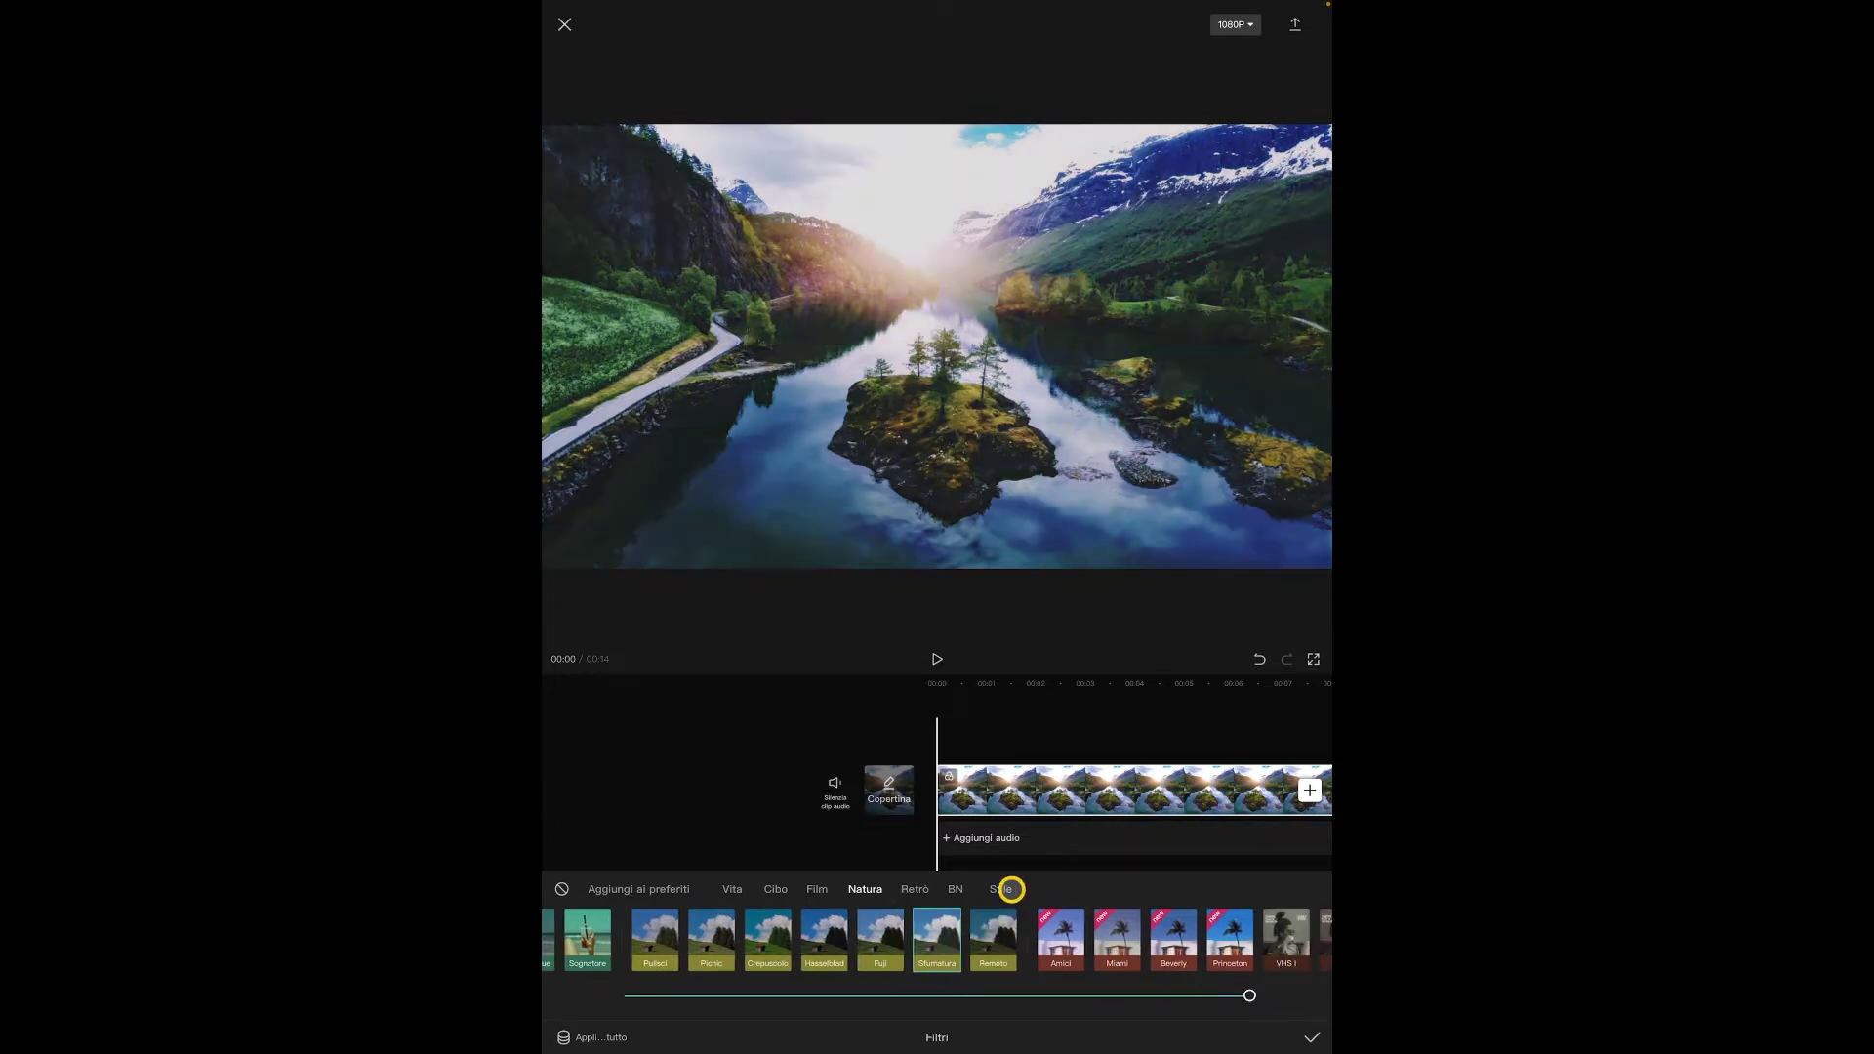
click(996, 935)
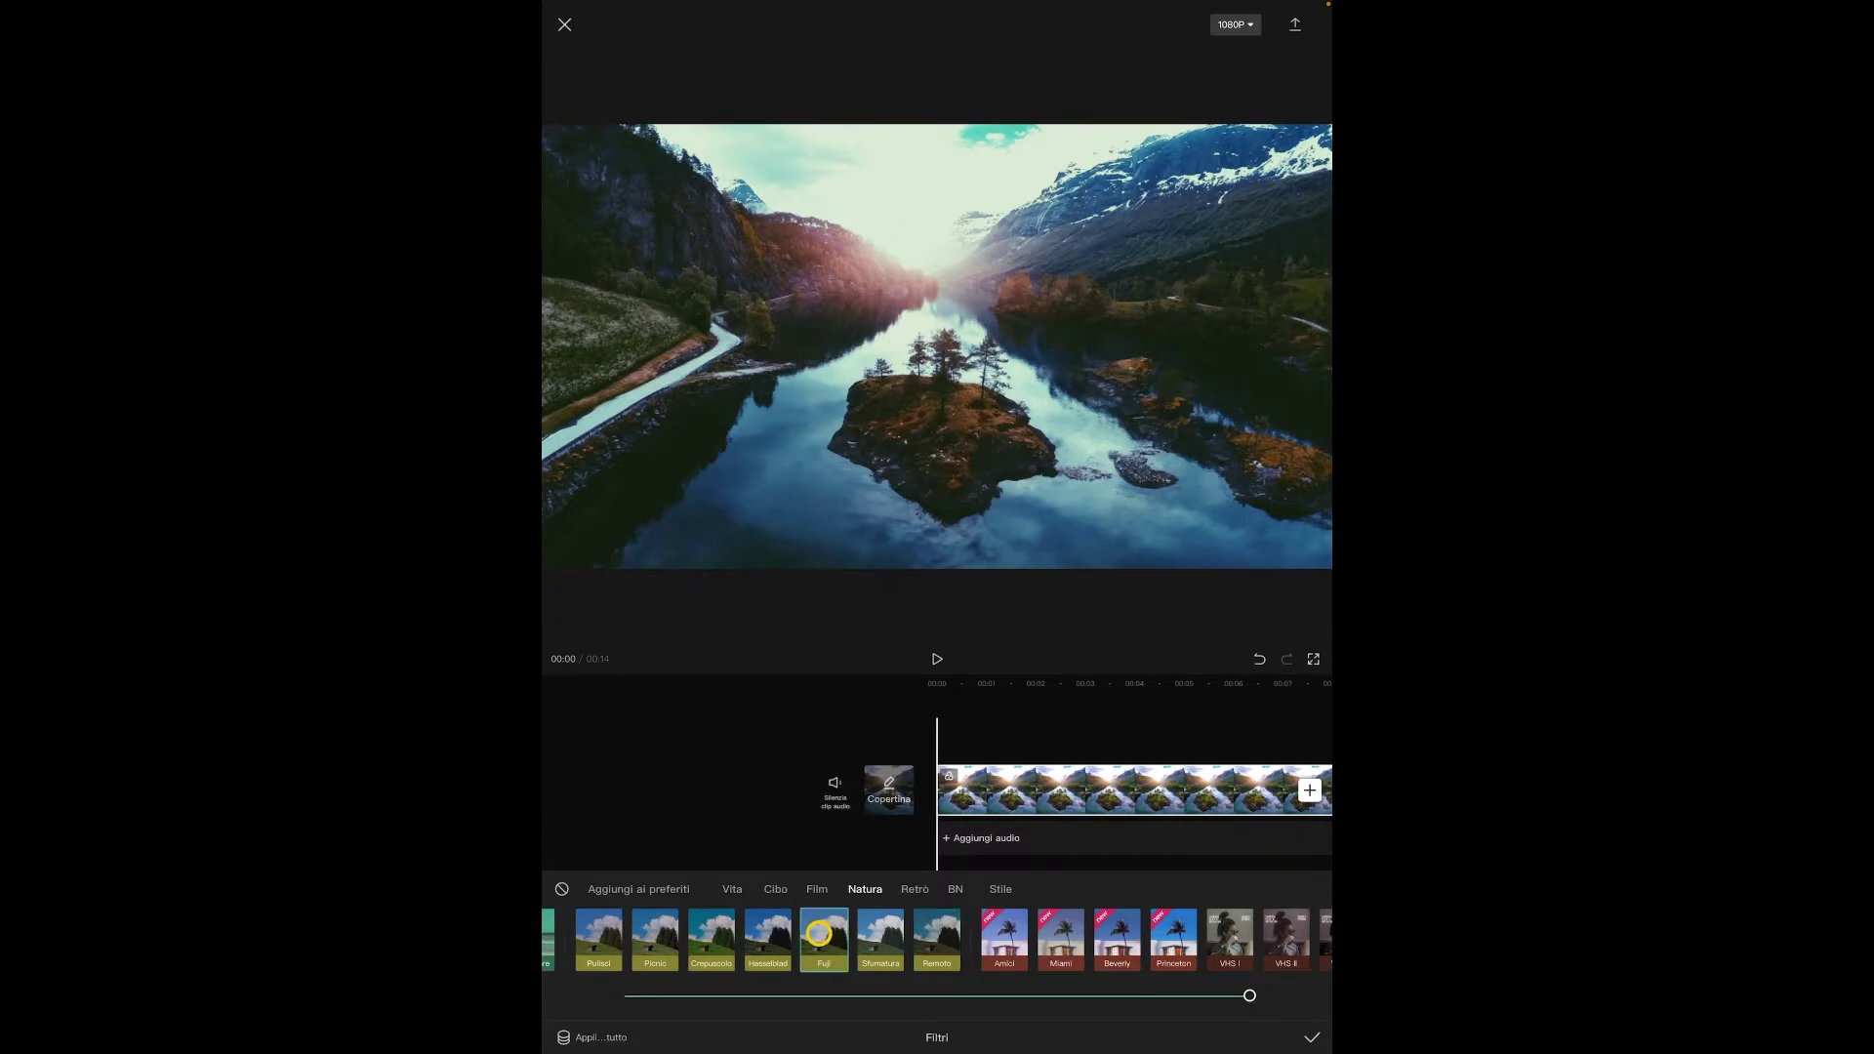
click(820, 934)
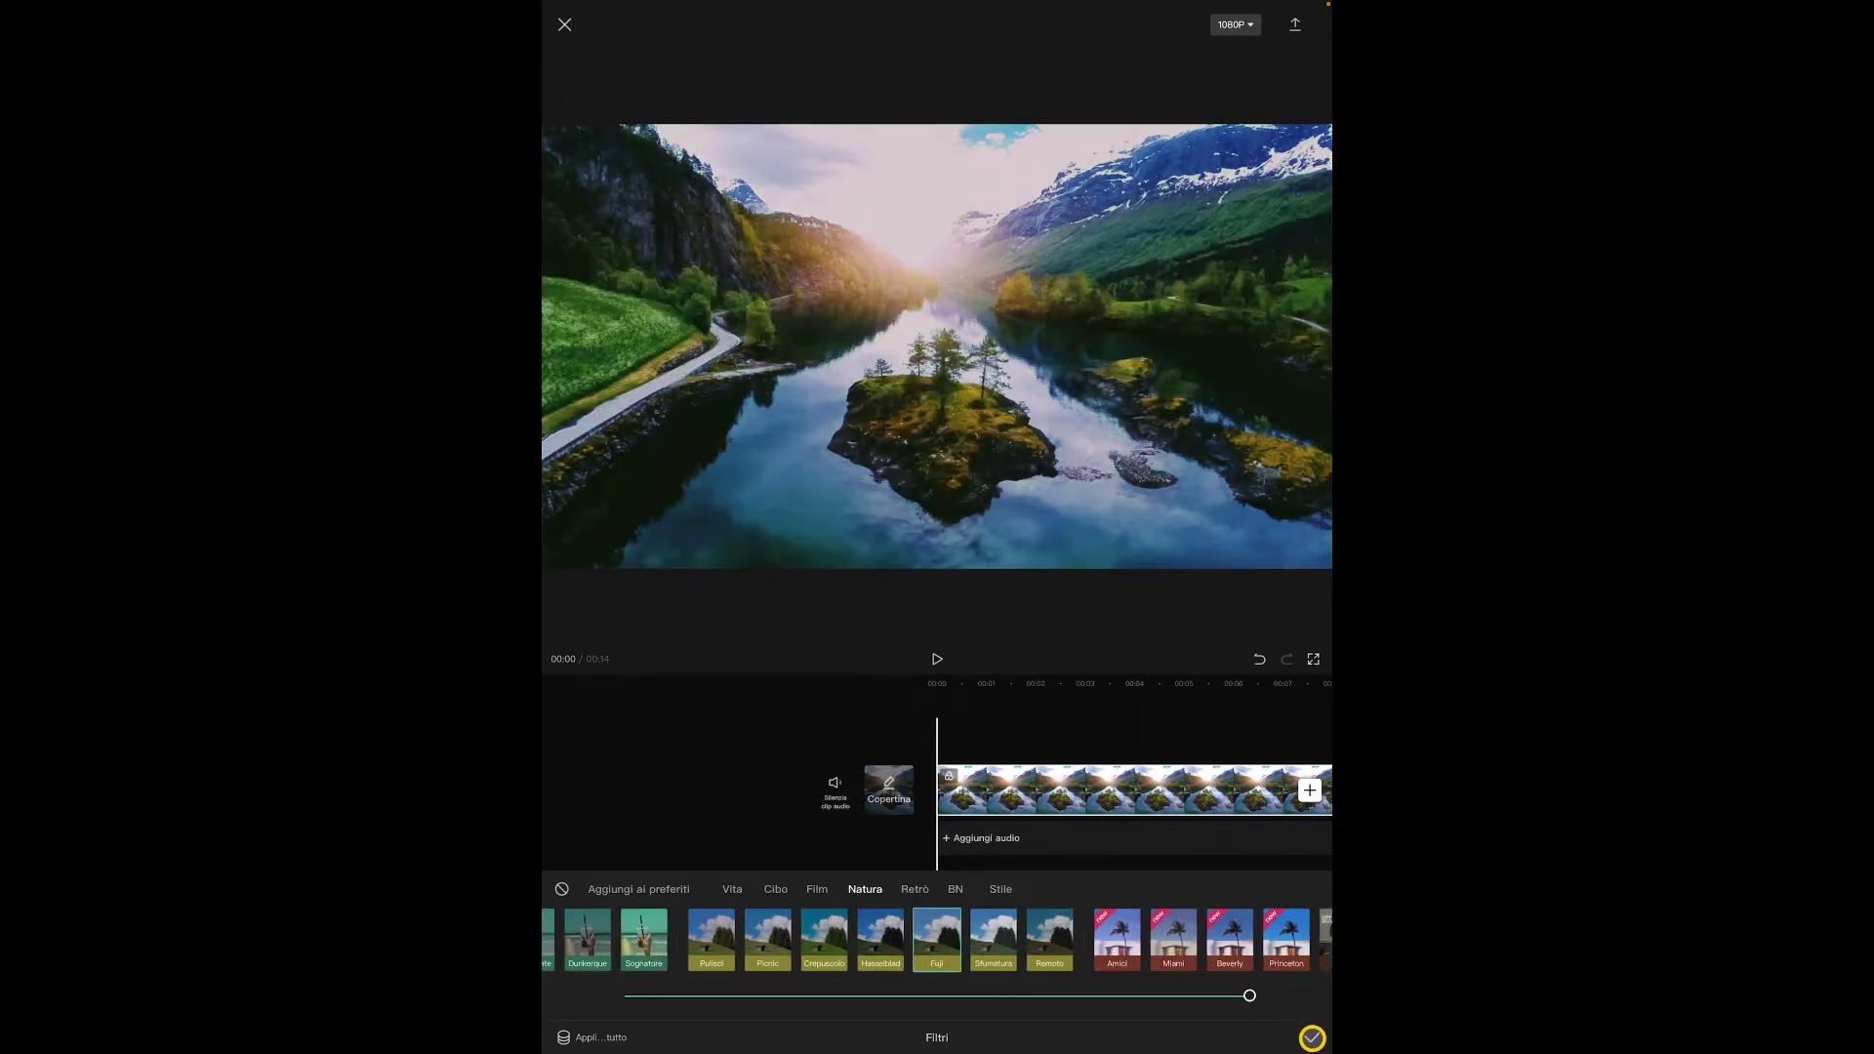
Keep the Fuji filter, then set brightness to -2 and contrast to 12
click(1311, 1038)
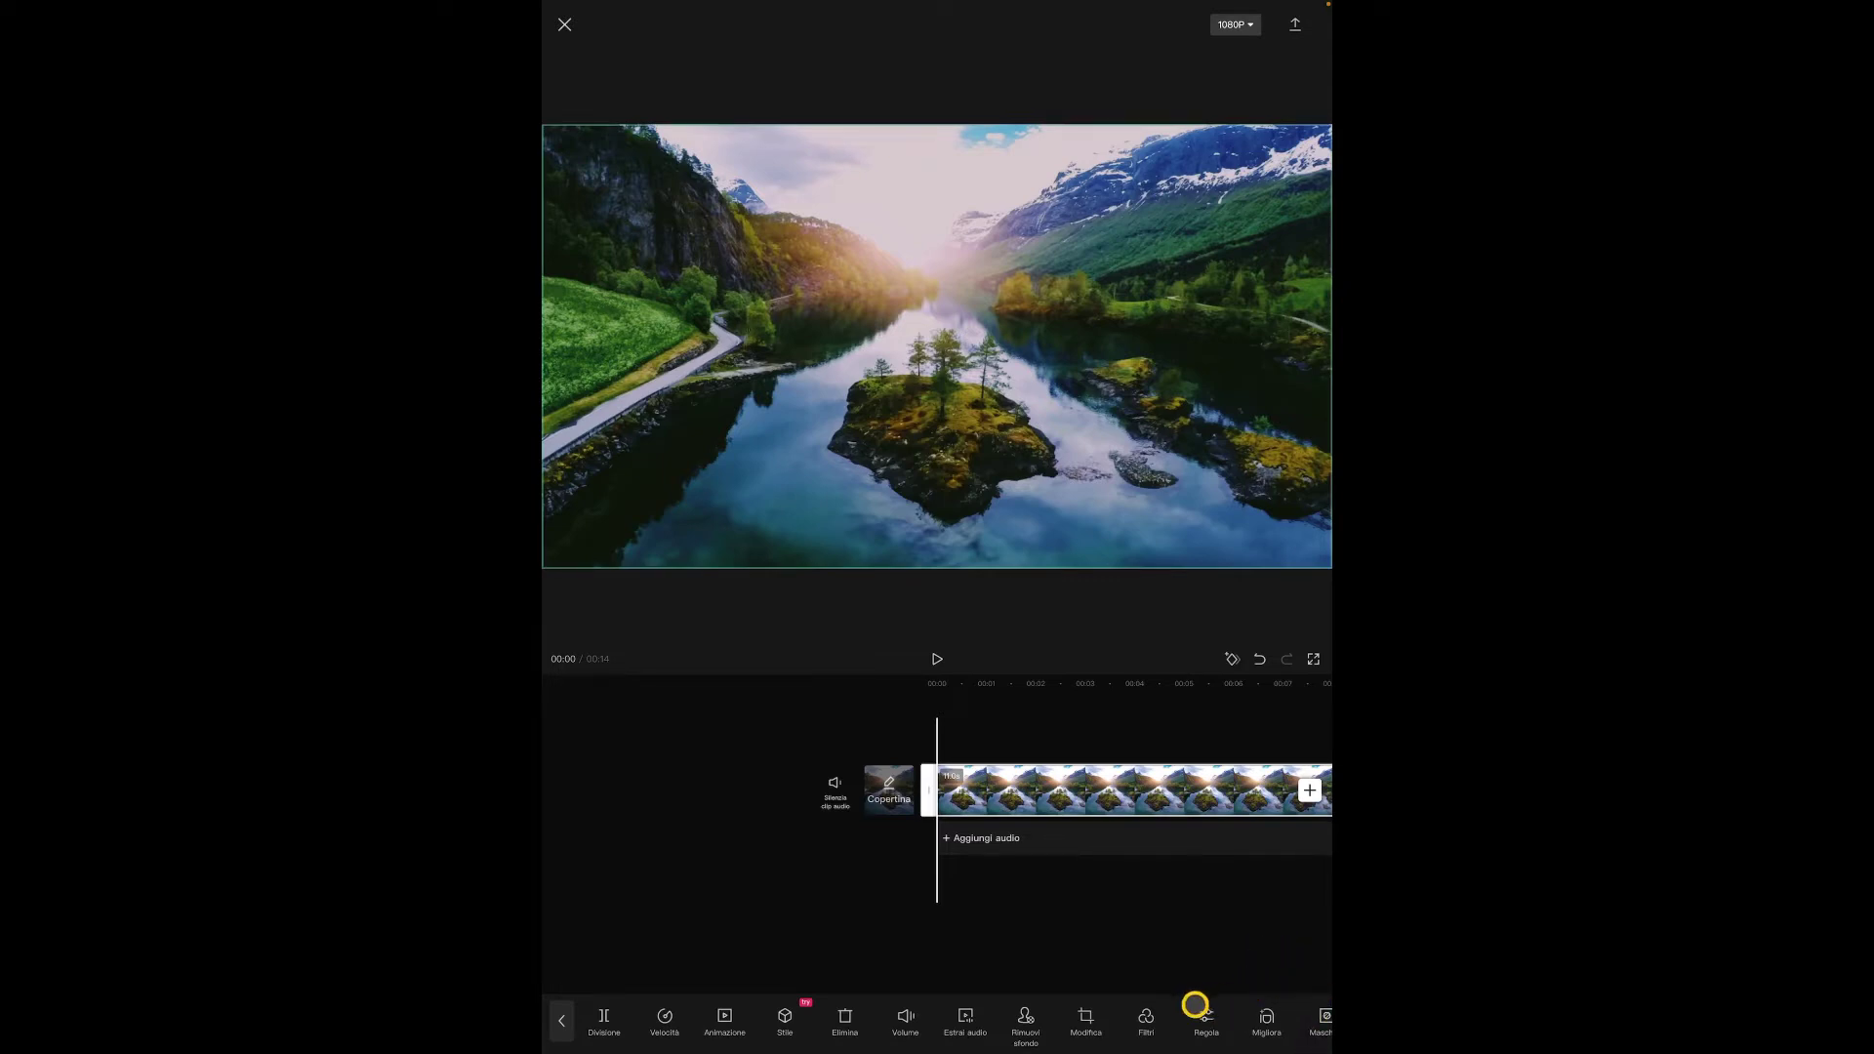
click(1207, 1015)
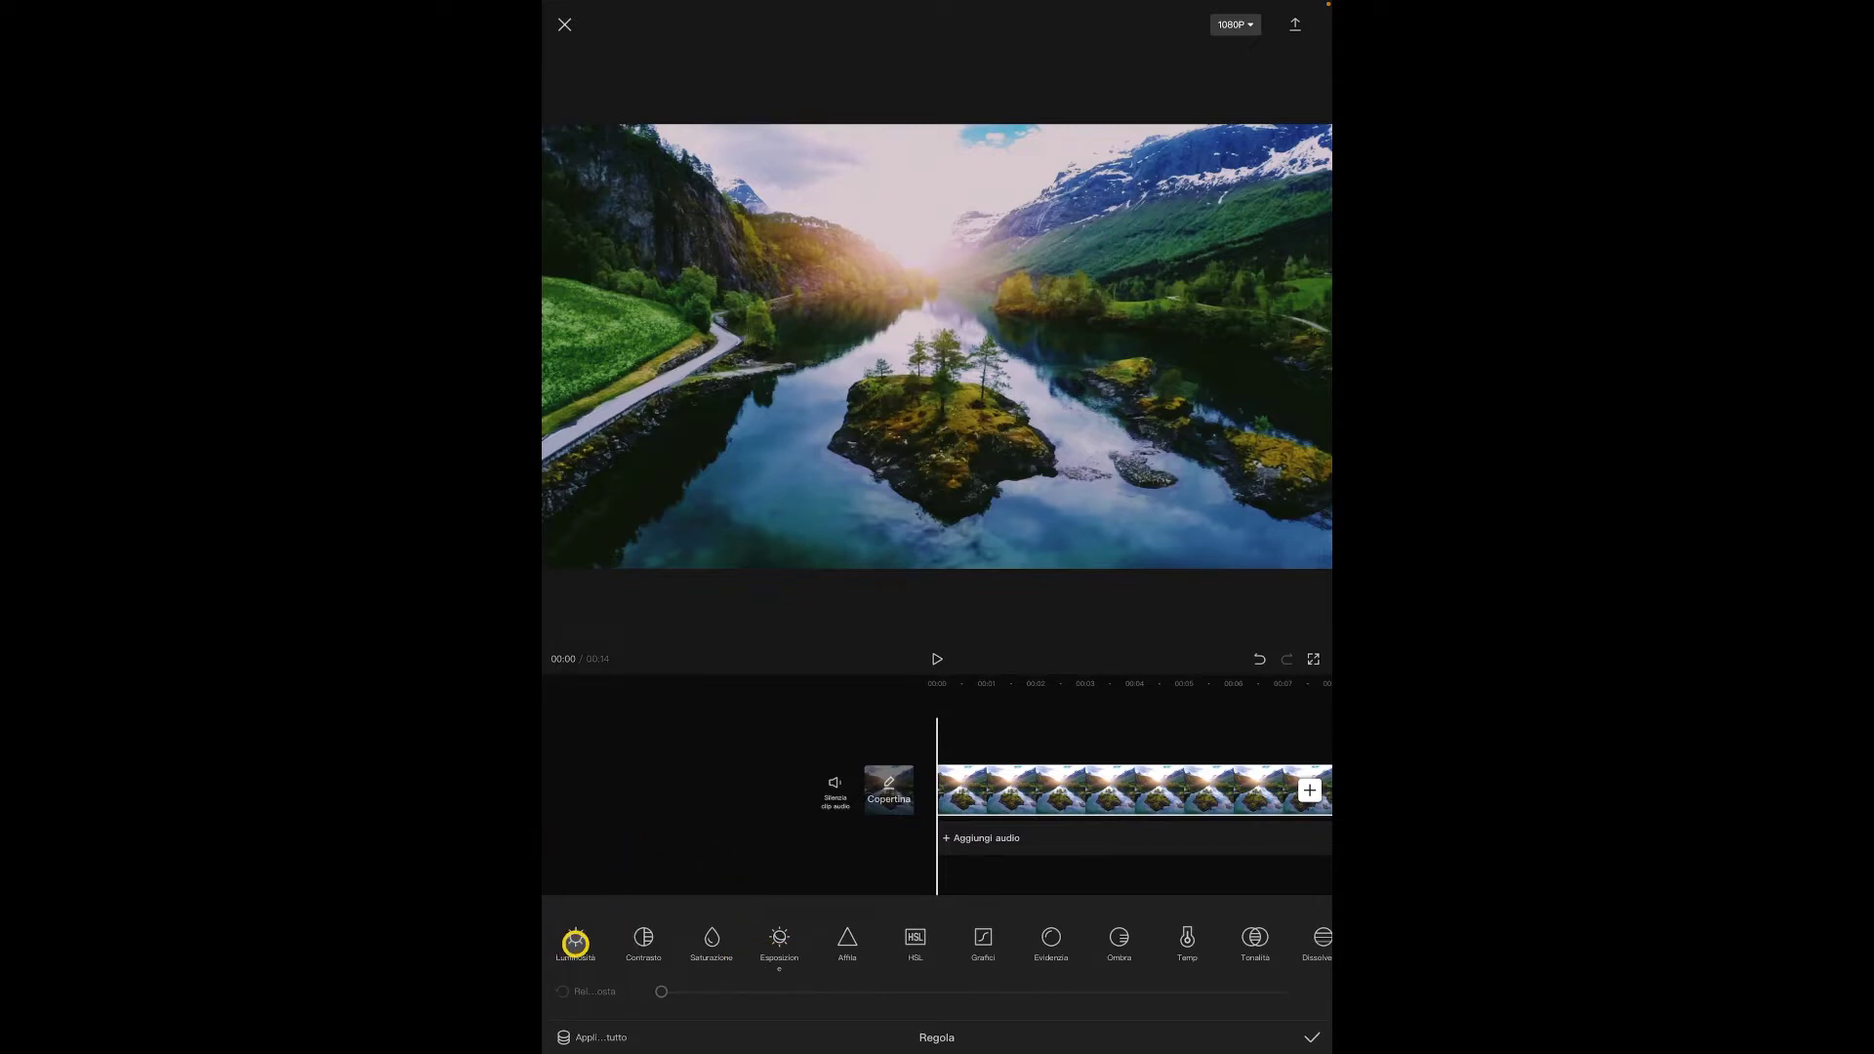
click(576, 942)
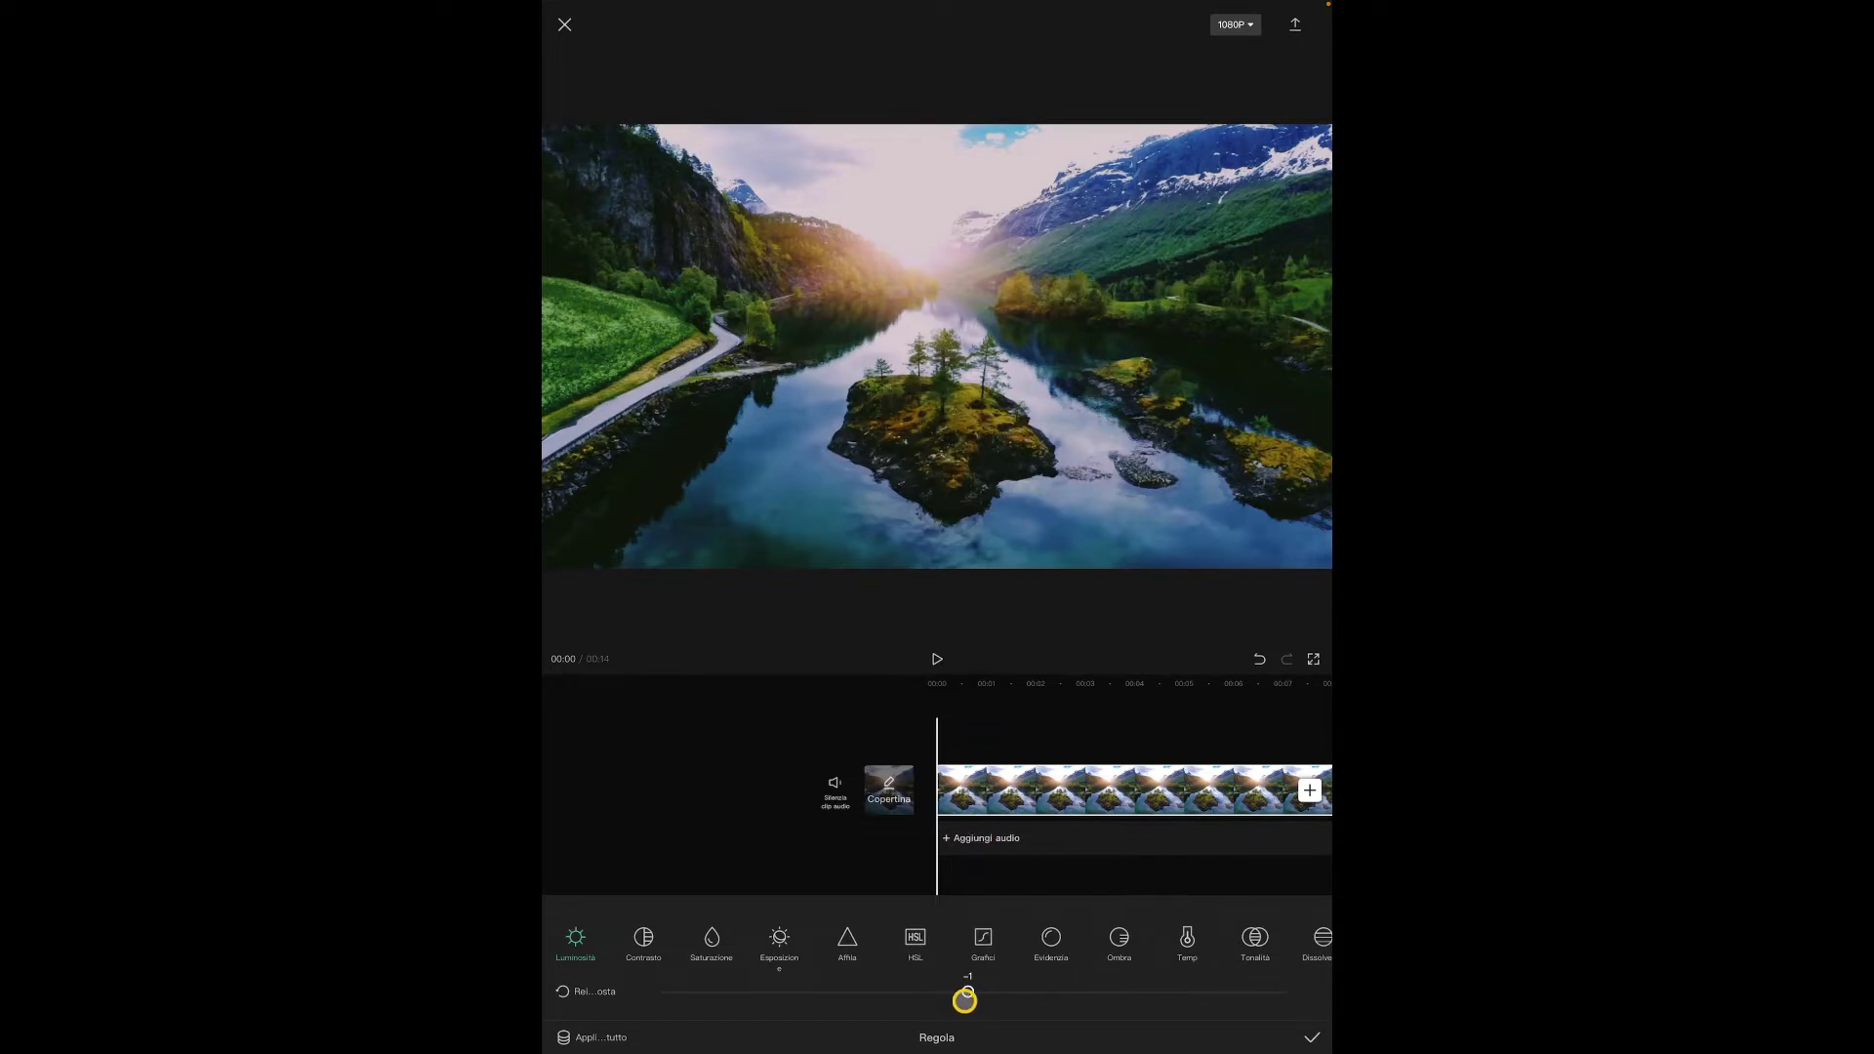
drag(971, 993, 956, 1001)
click(646, 941)
drag(972, 992, 1017, 992)
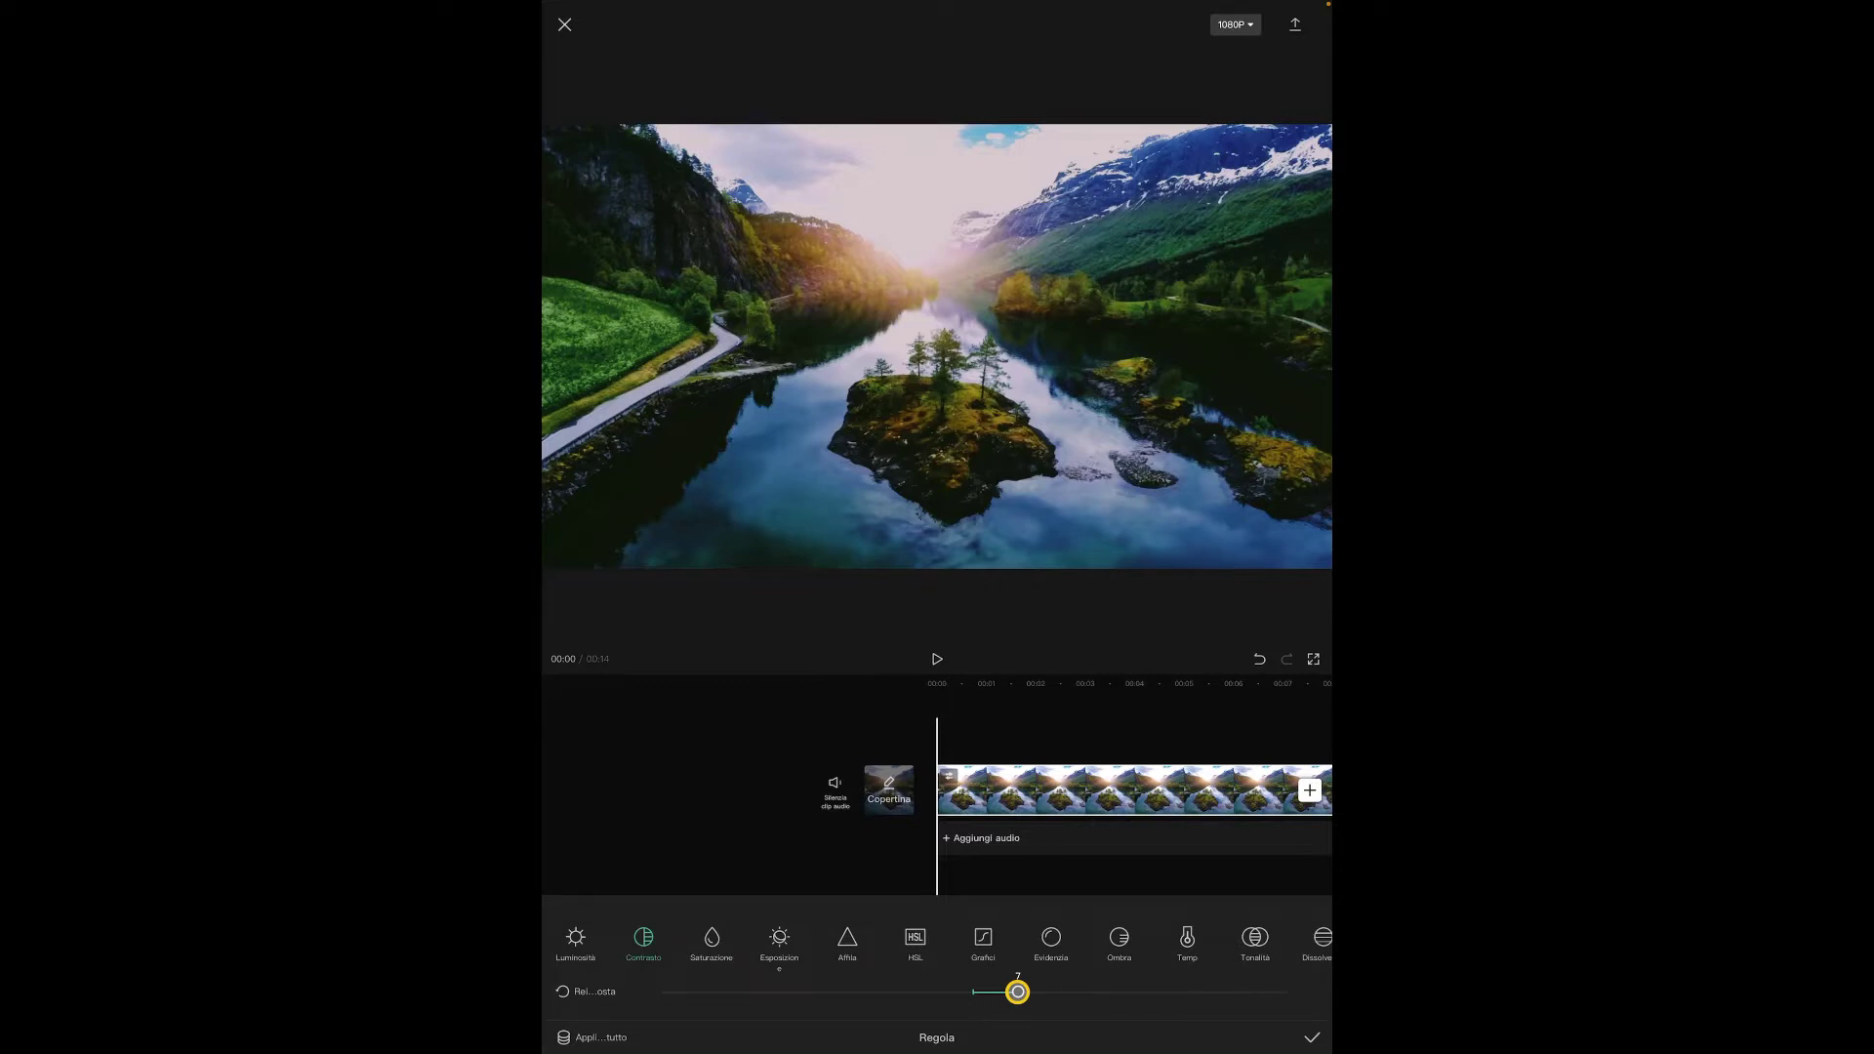
drag(1017, 992, 1037, 992)
Try saturation values from -50 up to 29 before settling on -16
click(712, 938)
drag(969, 984, 603, 1011)
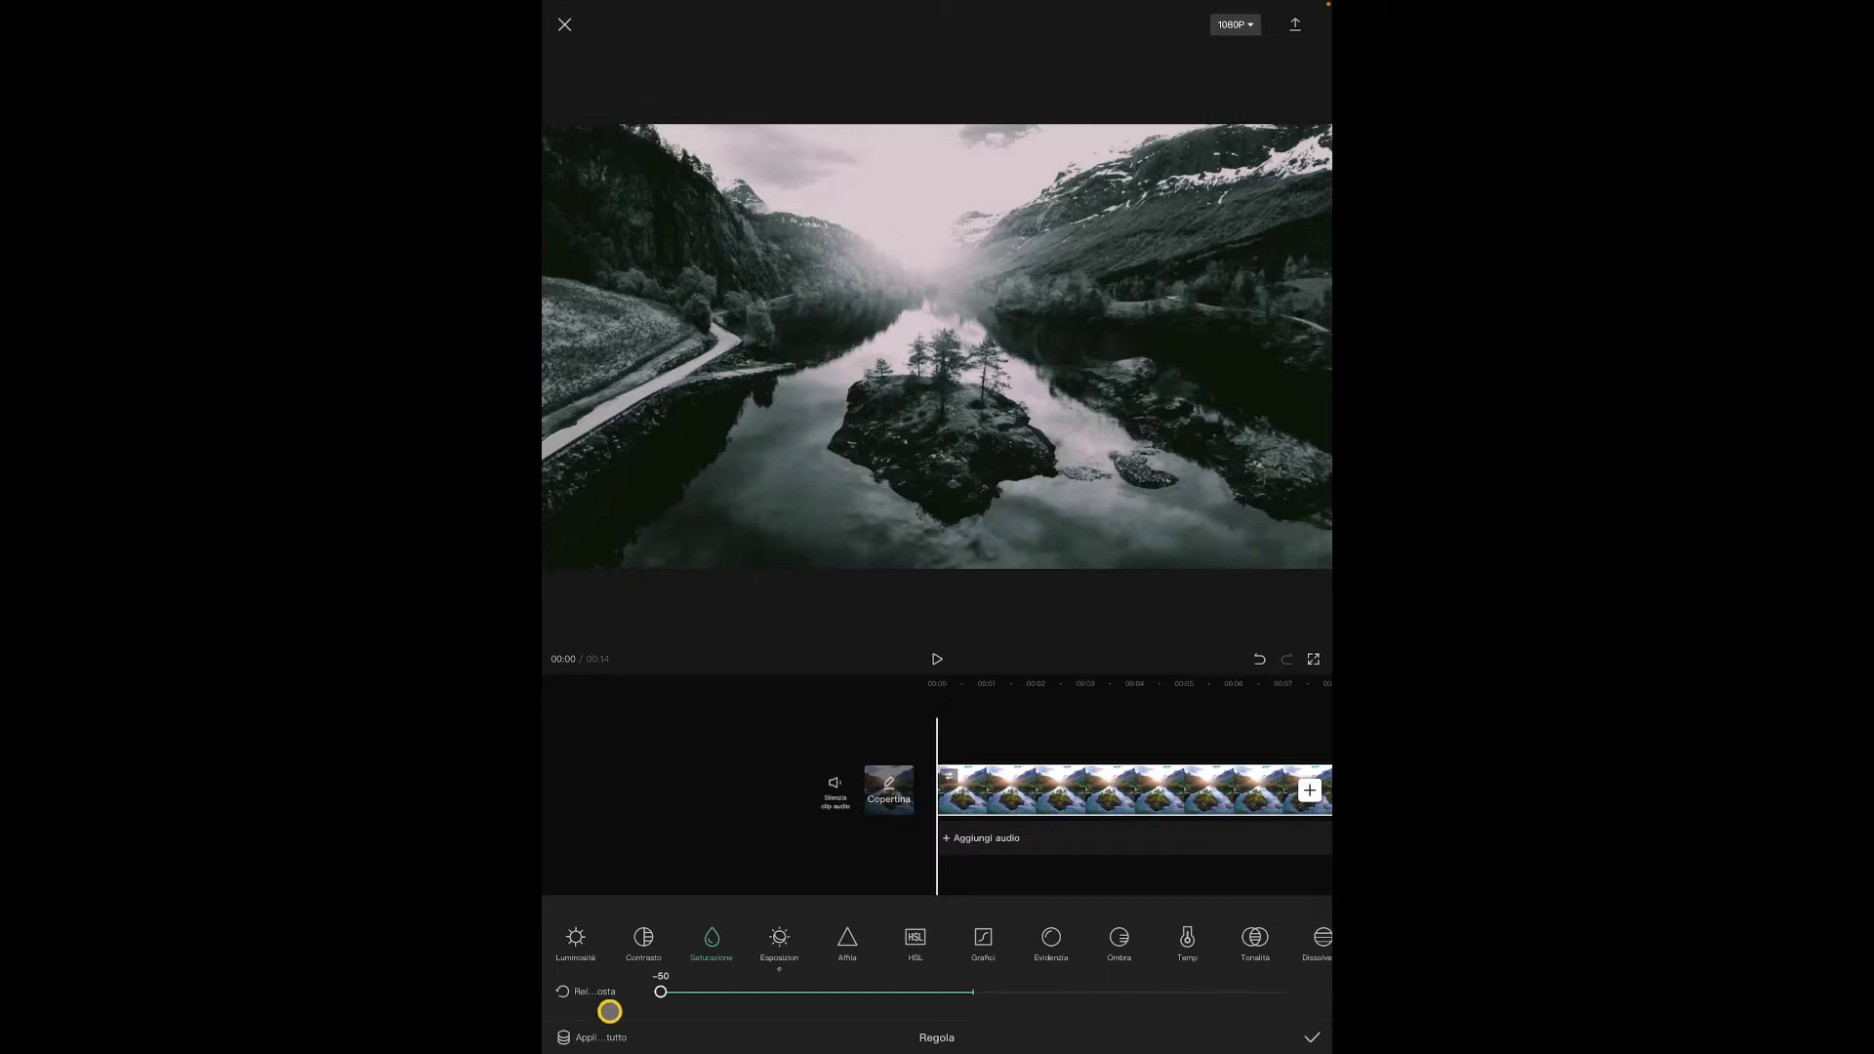
drag(632, 1008, 1178, 1049)
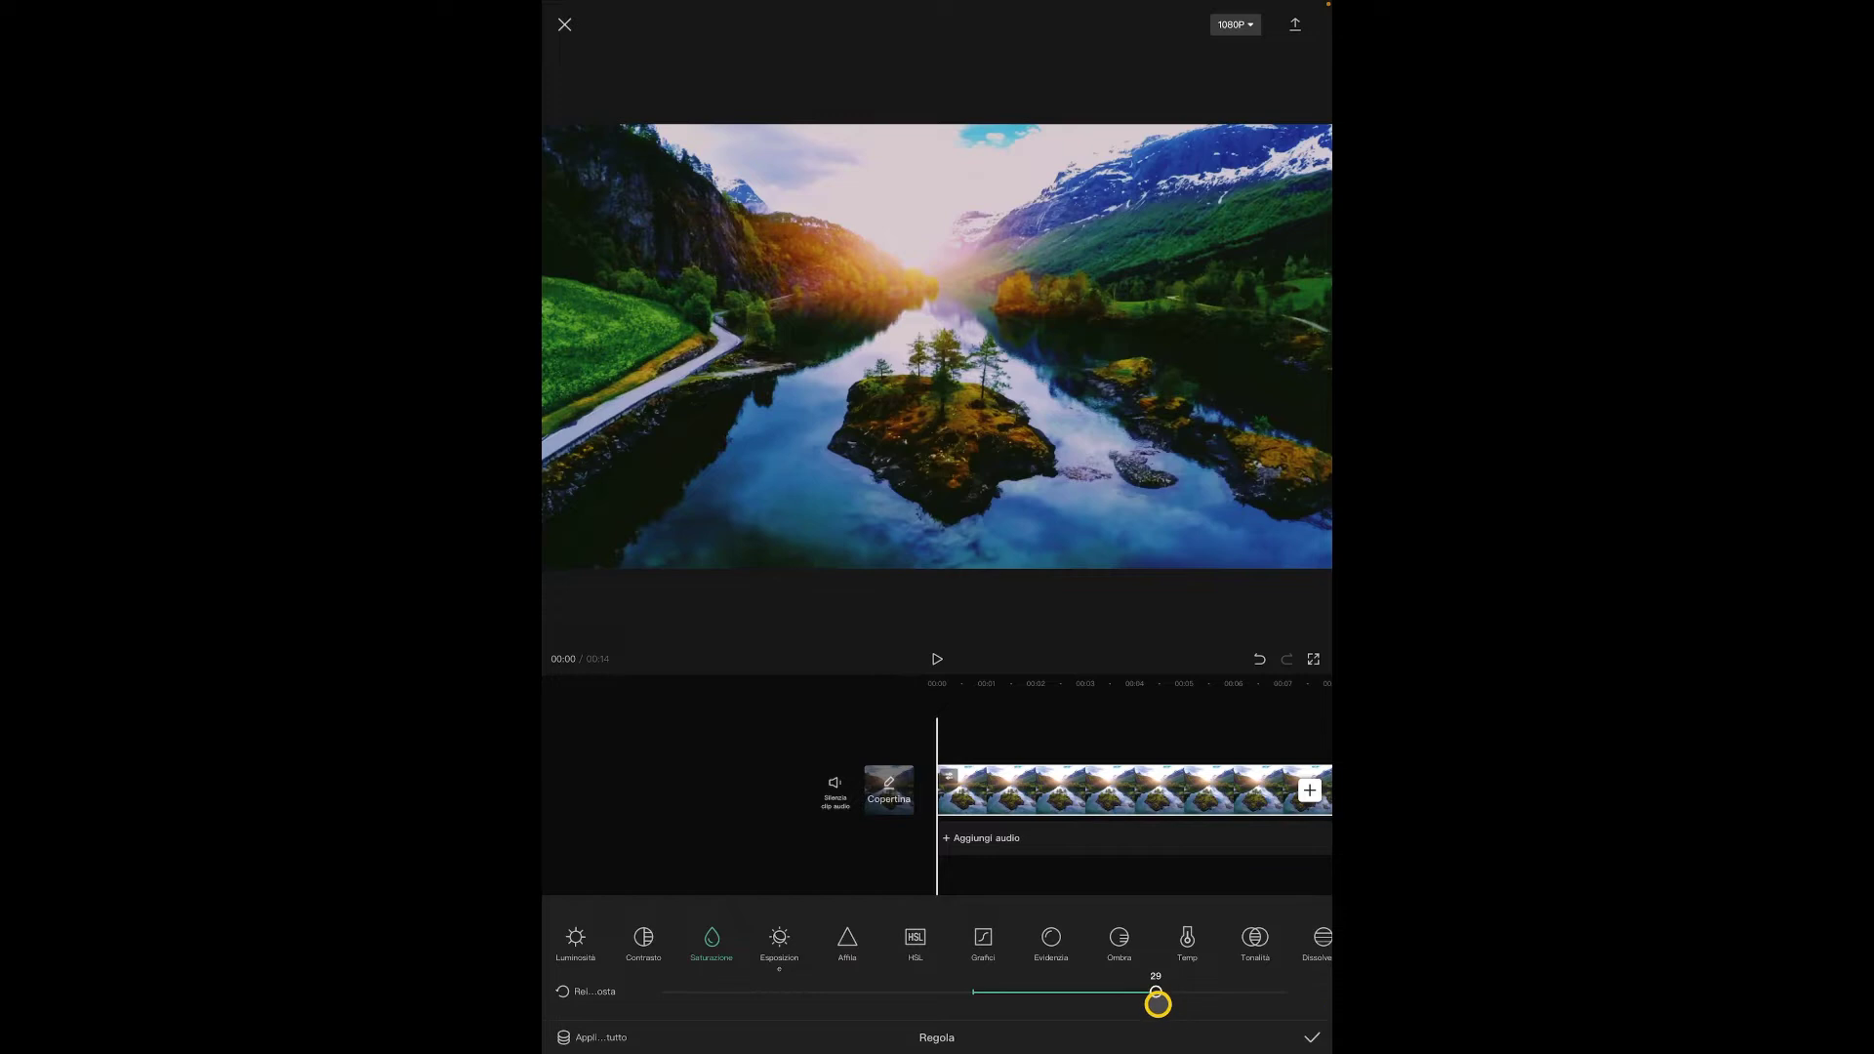
mouse_move(1156, 994)
mouse_down()
mouse_move(1301, 994)
mouse_move(891, 992)
mouse_move(944, 993)
mouse_up()
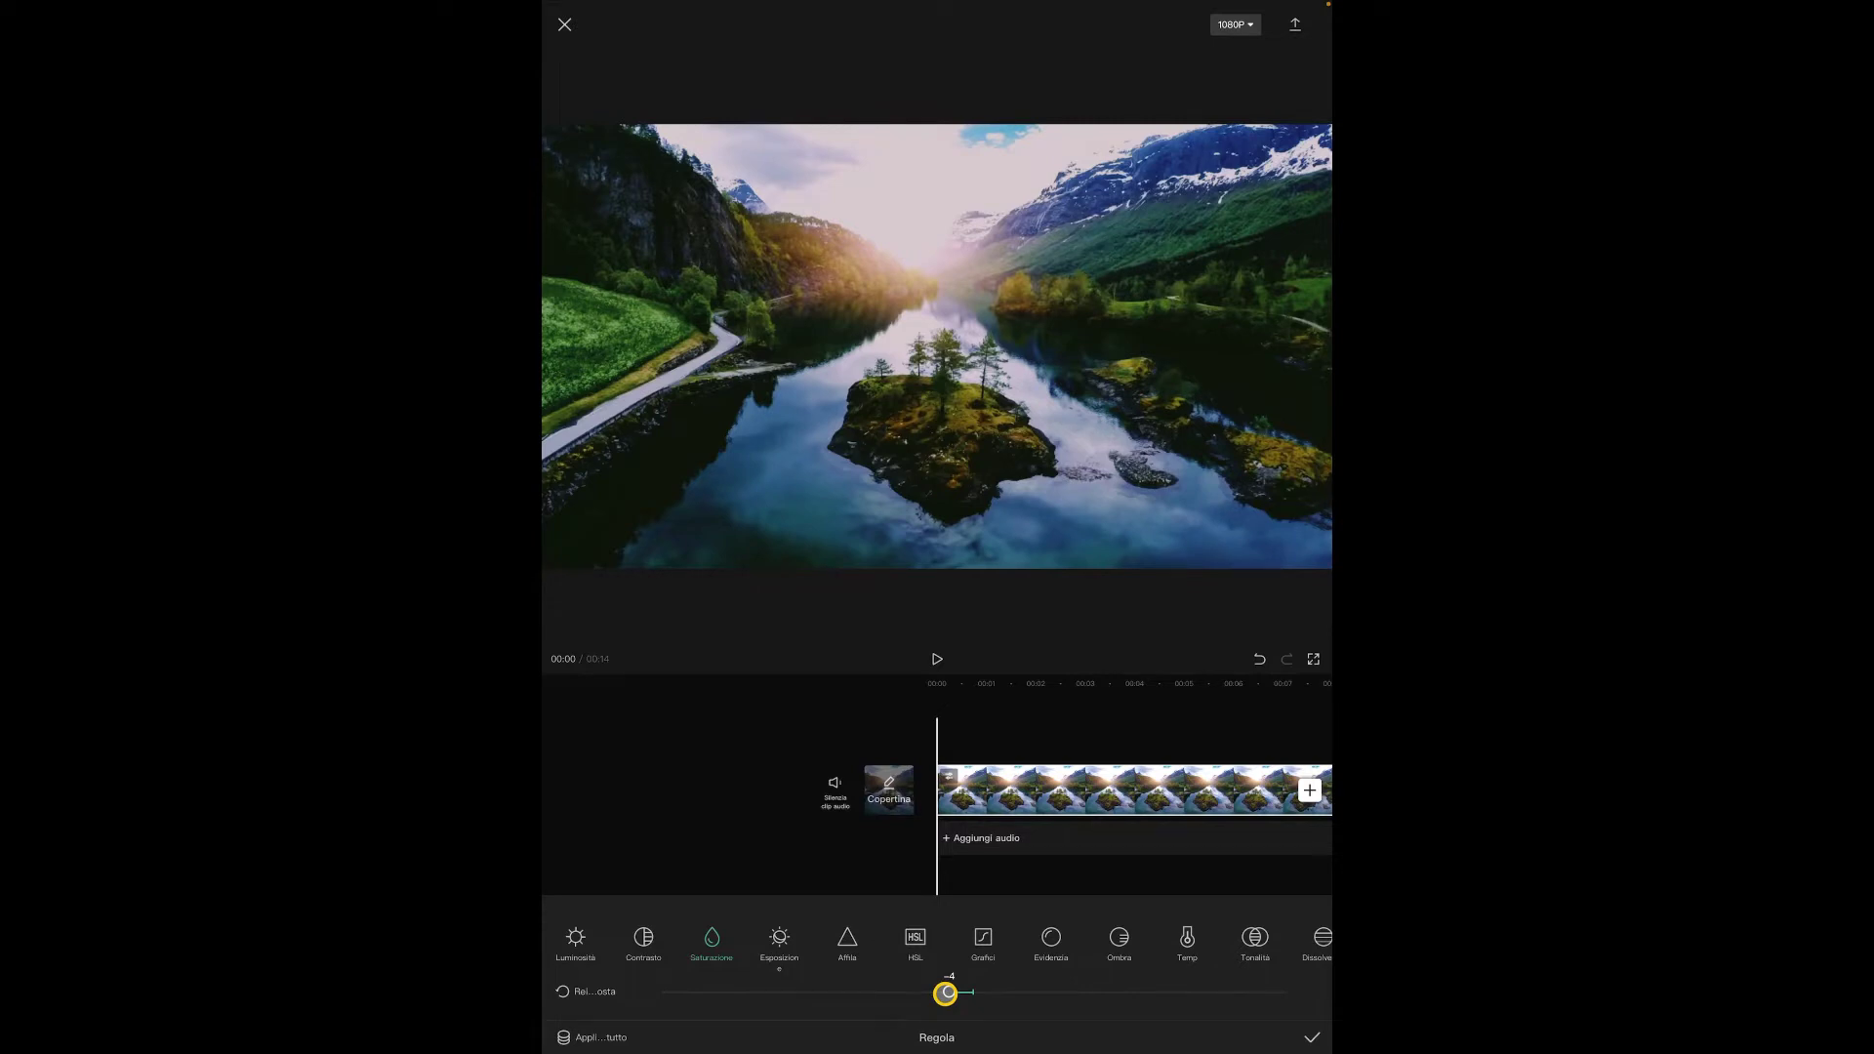
drag(944, 992, 880, 993)
drag(878, 992, 873, 991)
Sharpen the clip to about 25 and lower highlights to -11
click(849, 932)
mouse_move(669, 992)
mouse_down()
mouse_move(911, 991)
mouse_move(884, 991)
mouse_up()
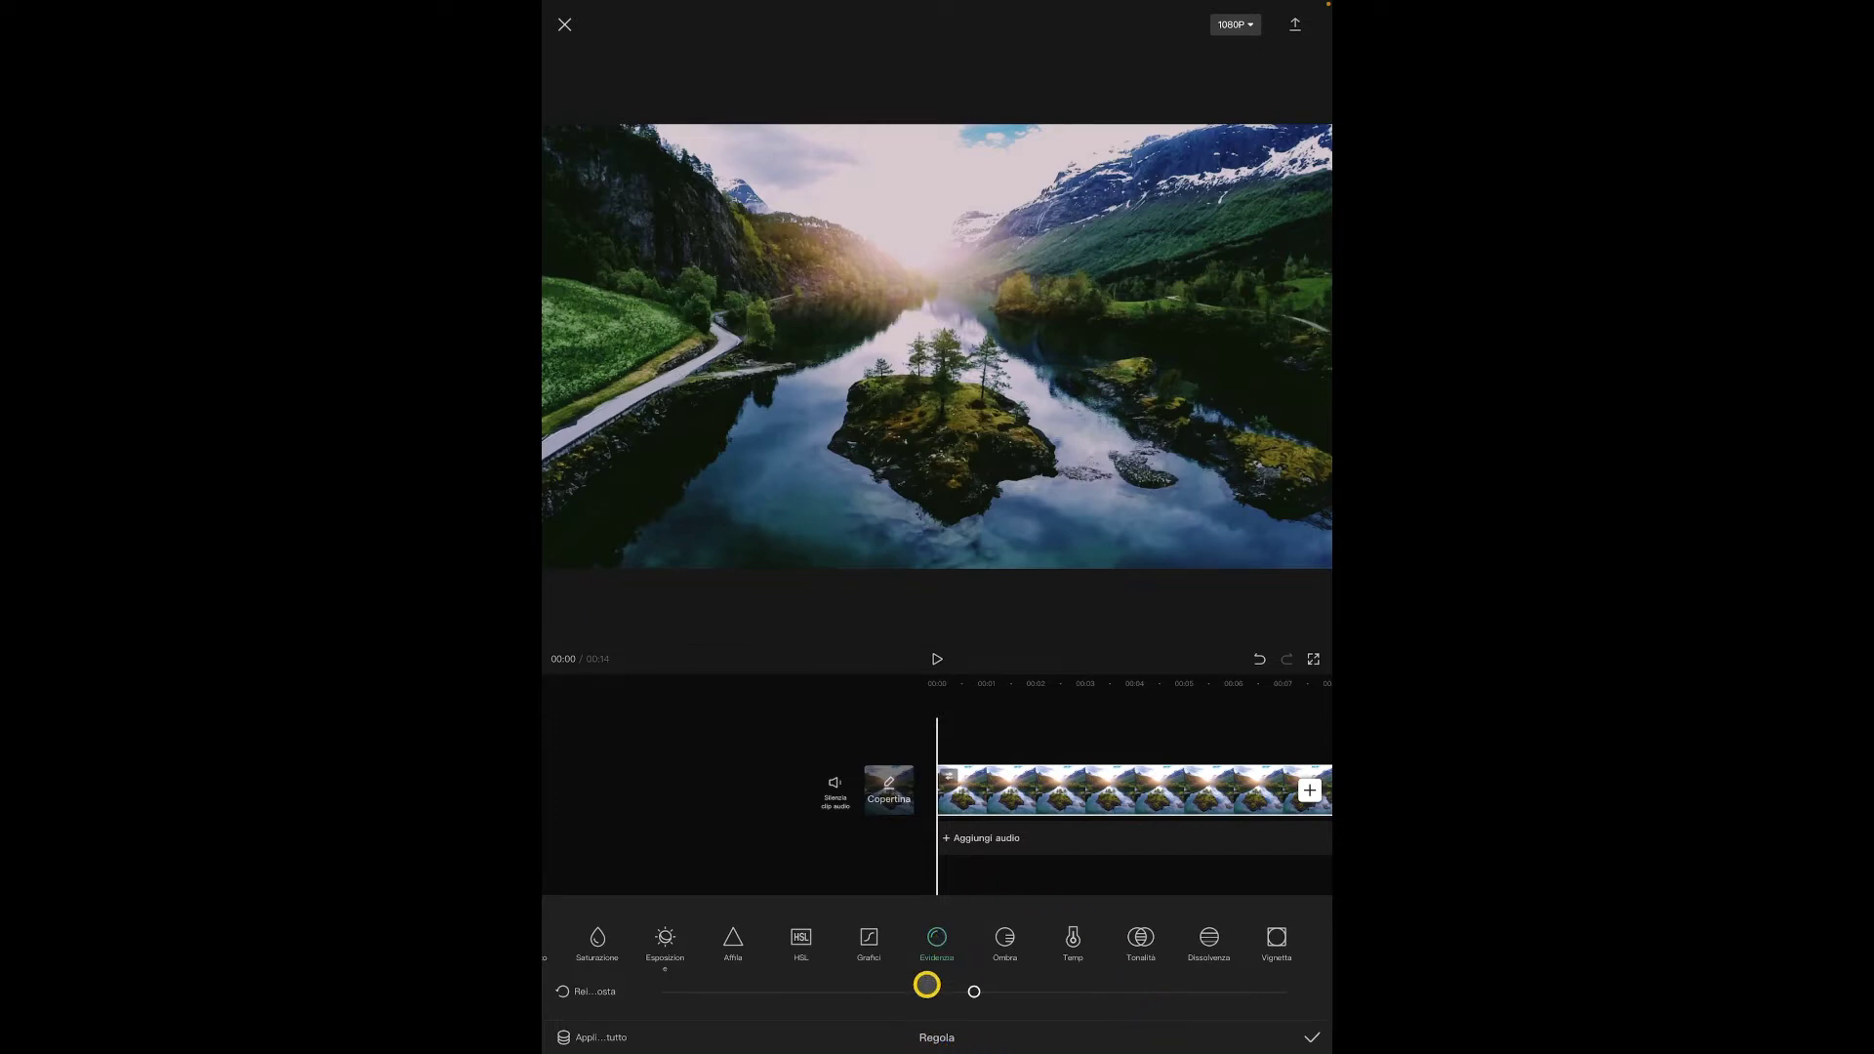
mouse_move(974, 992)
mouse_down()
mouse_move(899, 1009)
mouse_move(933, 1022)
mouse_up()
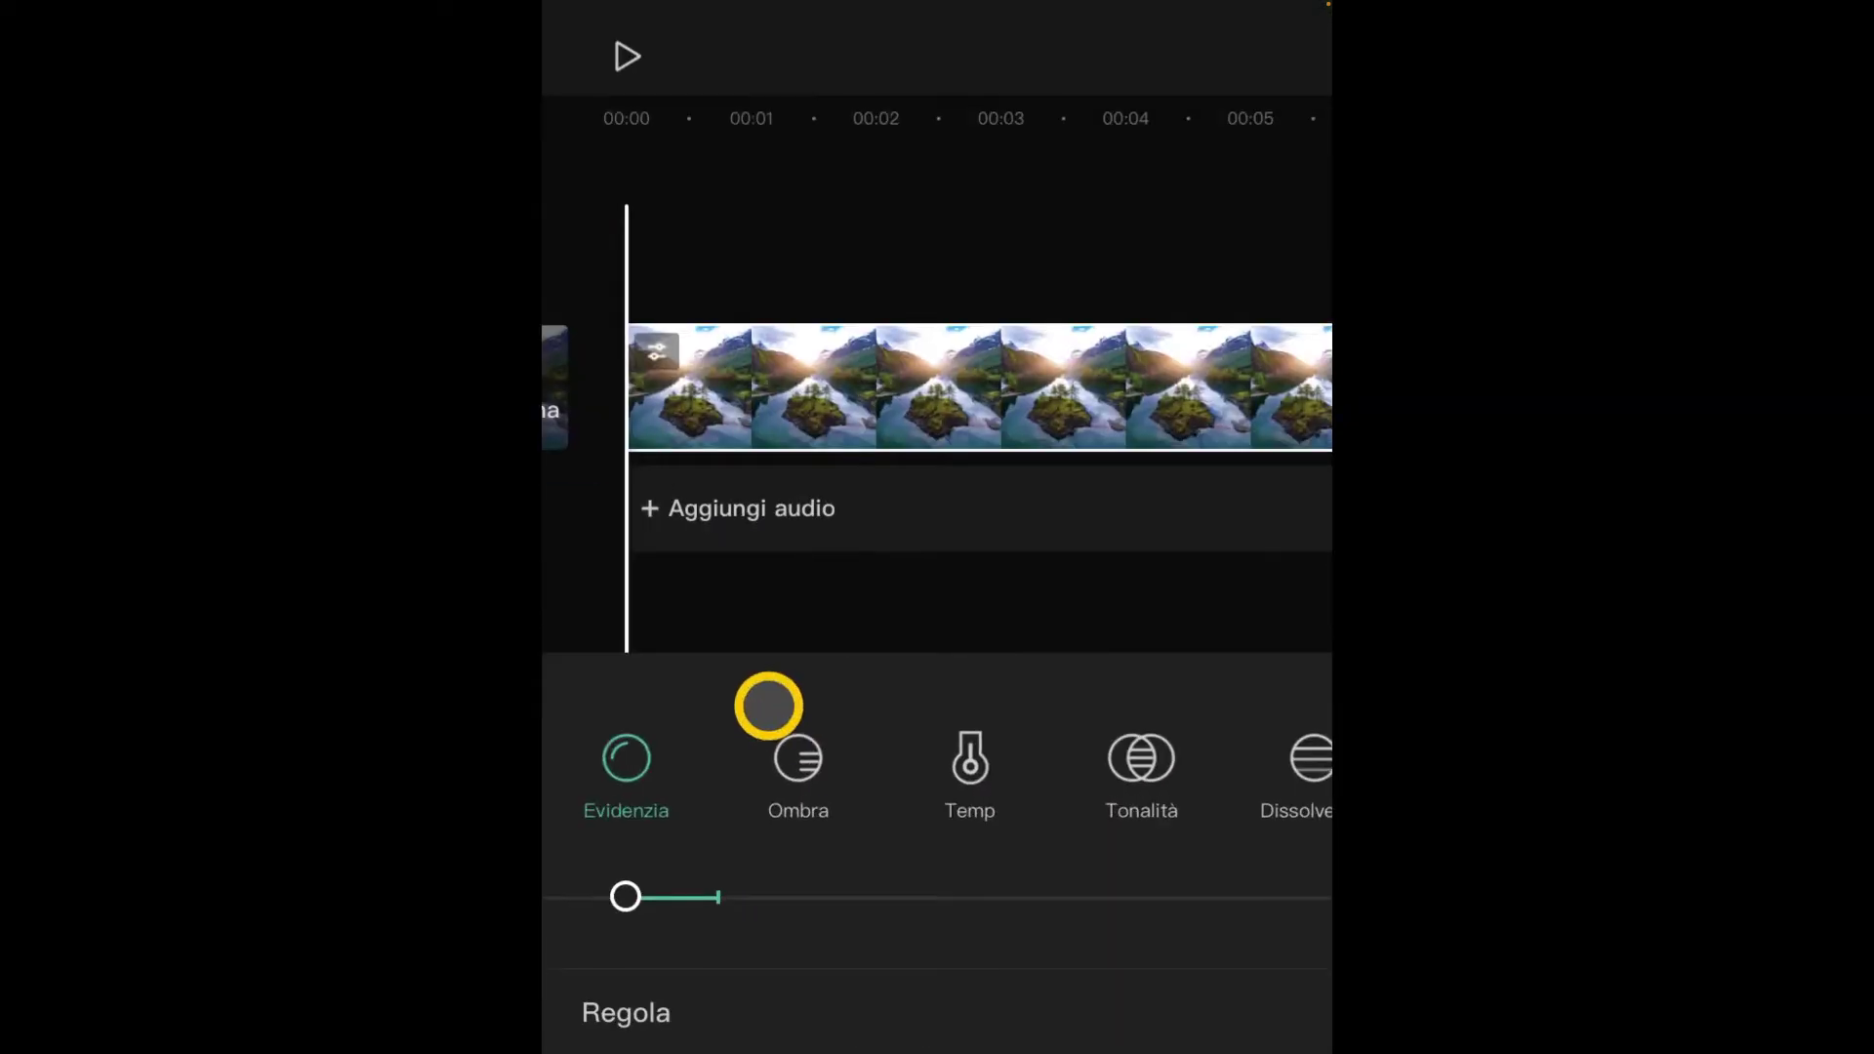
Try shadow values between 6 and -6, settling near -1
click(768, 705)
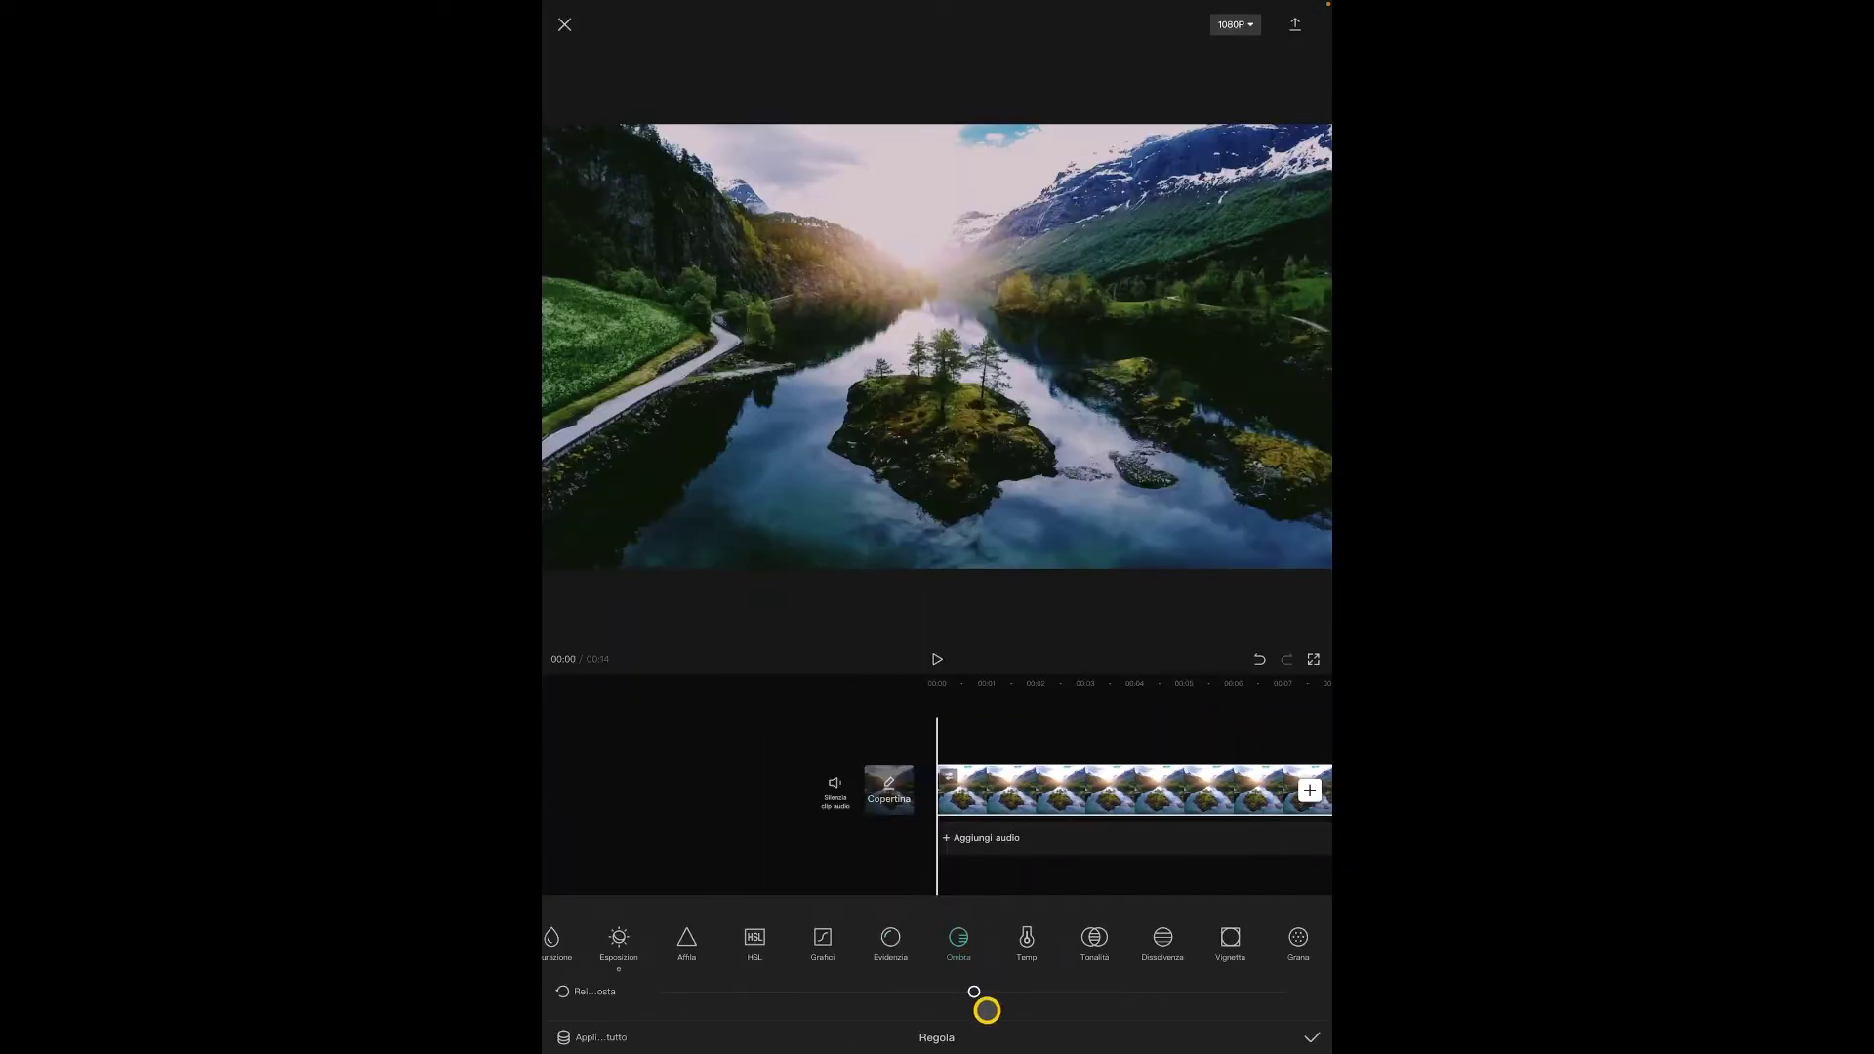
drag(978, 997, 1006, 995)
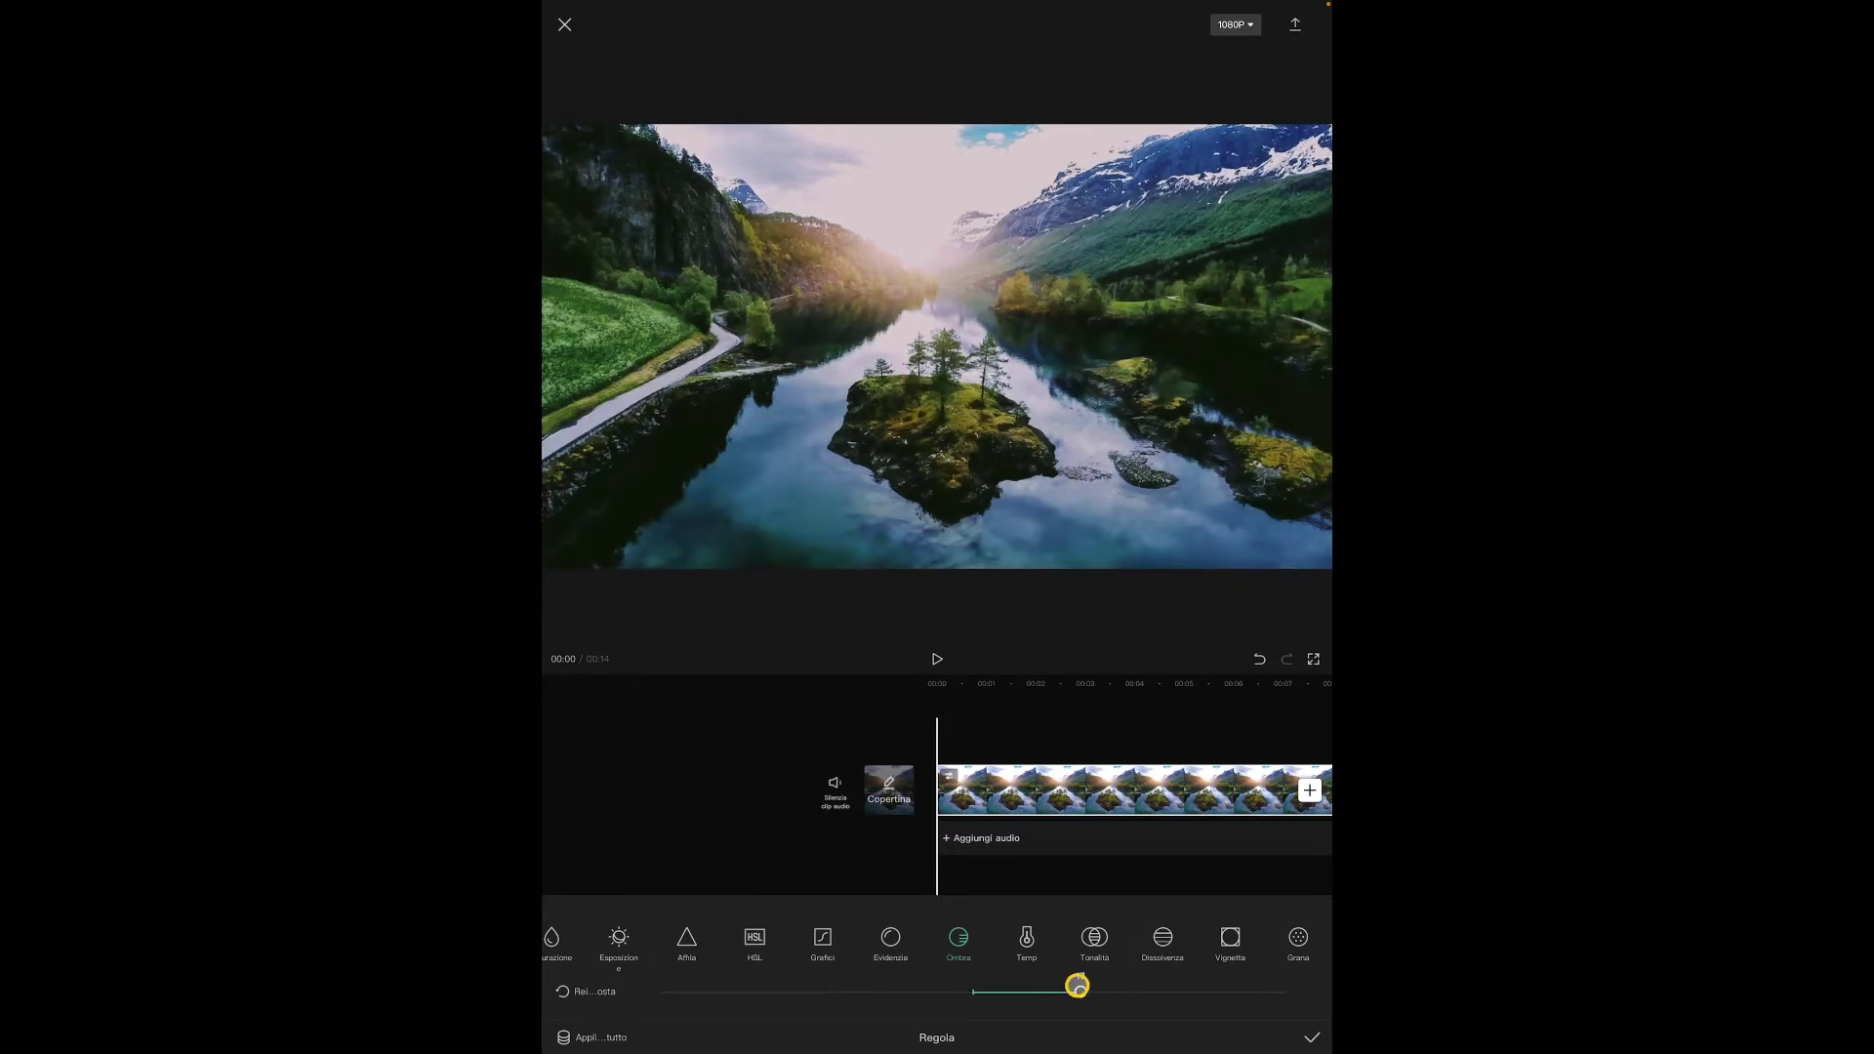
drag(1007, 994, 939, 1001)
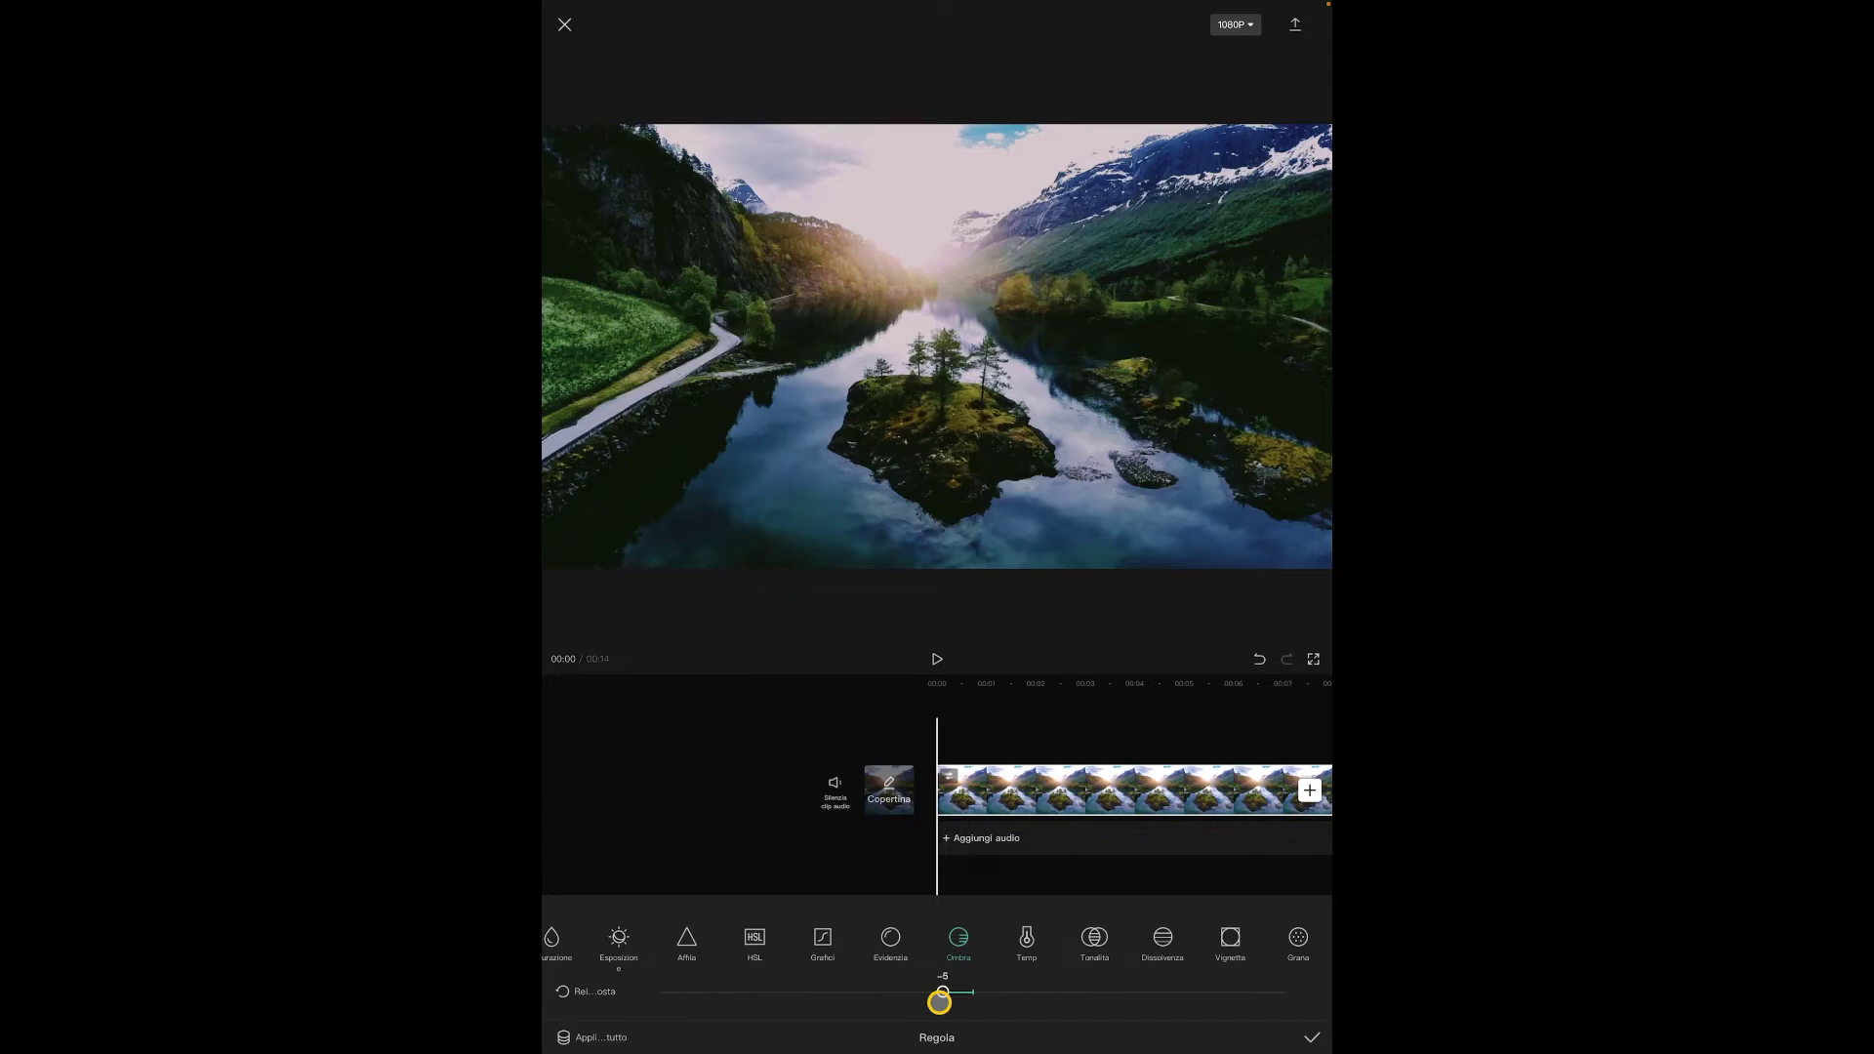
mouse_move(939, 1001)
mouse_down()
mouse_move(921, 1005)
mouse_move(996, 1005)
mouse_up()
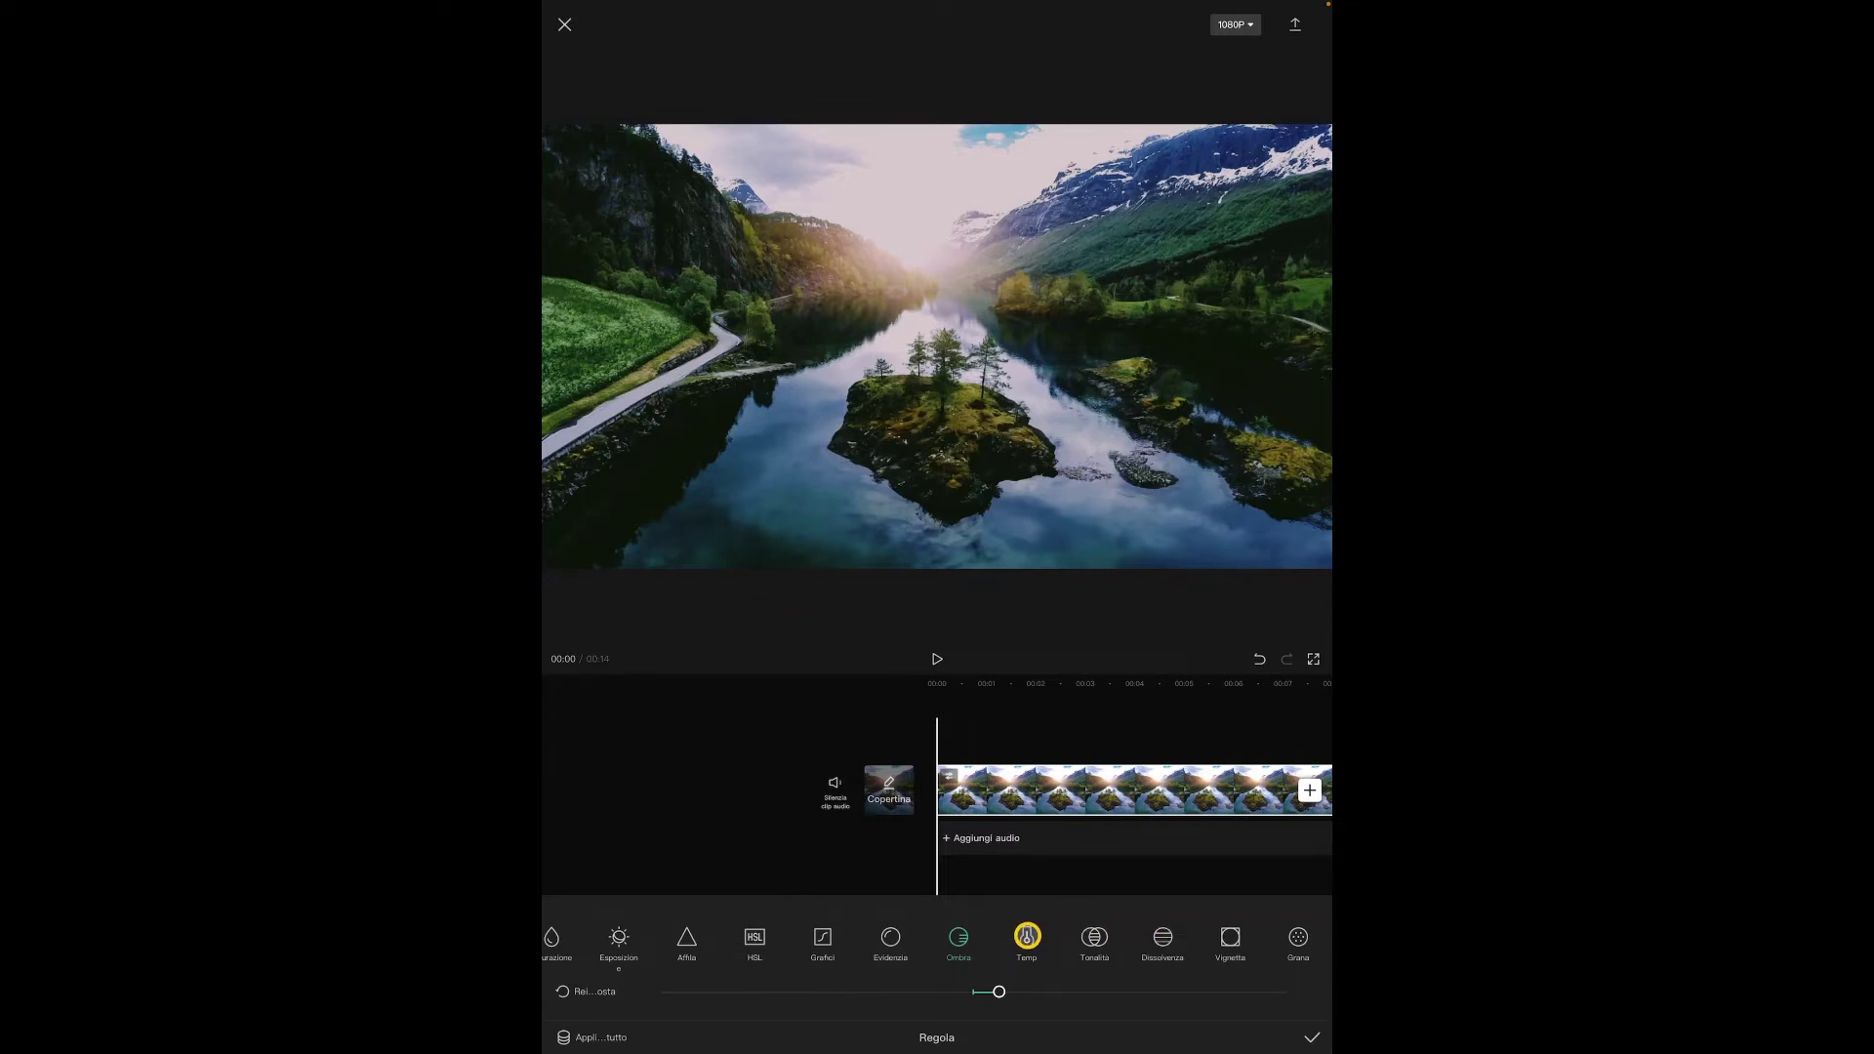
Nudge temperature to 1, set tint to -17, and apply the adjustments
click(1030, 934)
mouse_move(974, 992)
mouse_down()
mouse_move(907, 1002)
mouse_move(957, 992)
mouse_up()
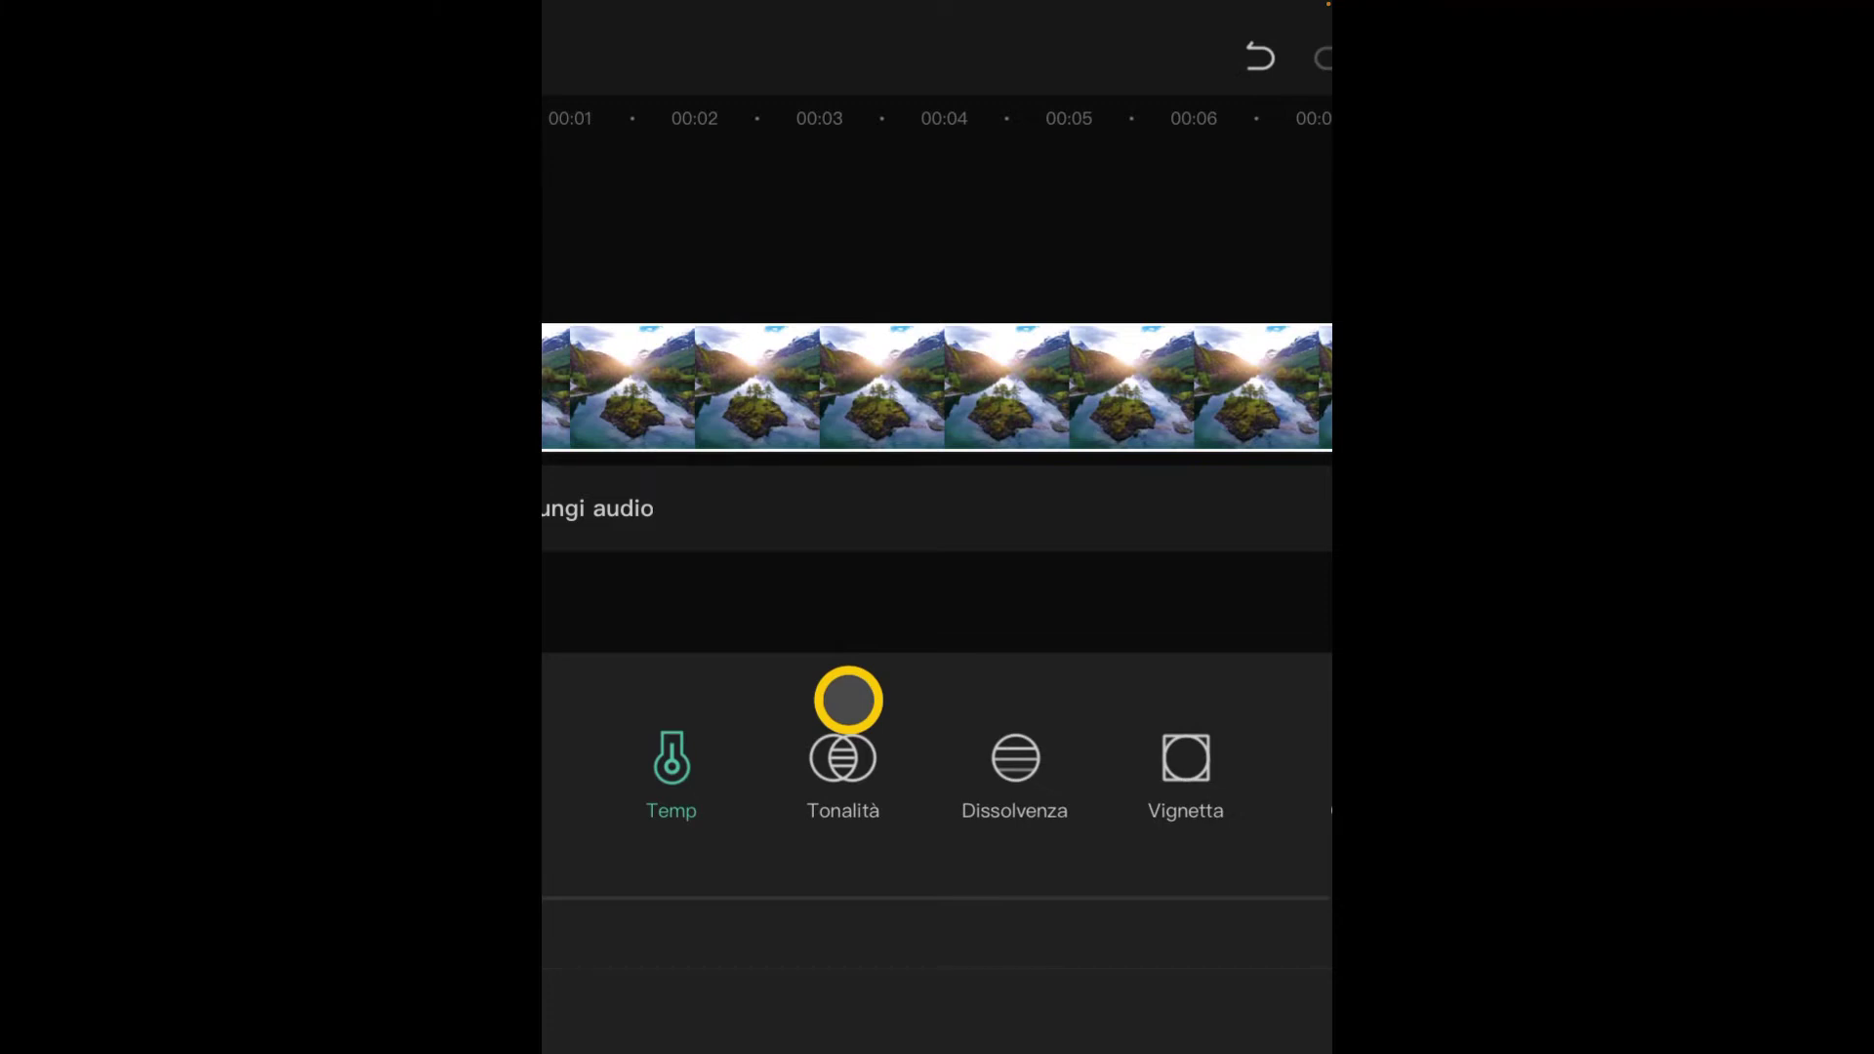
click(848, 700)
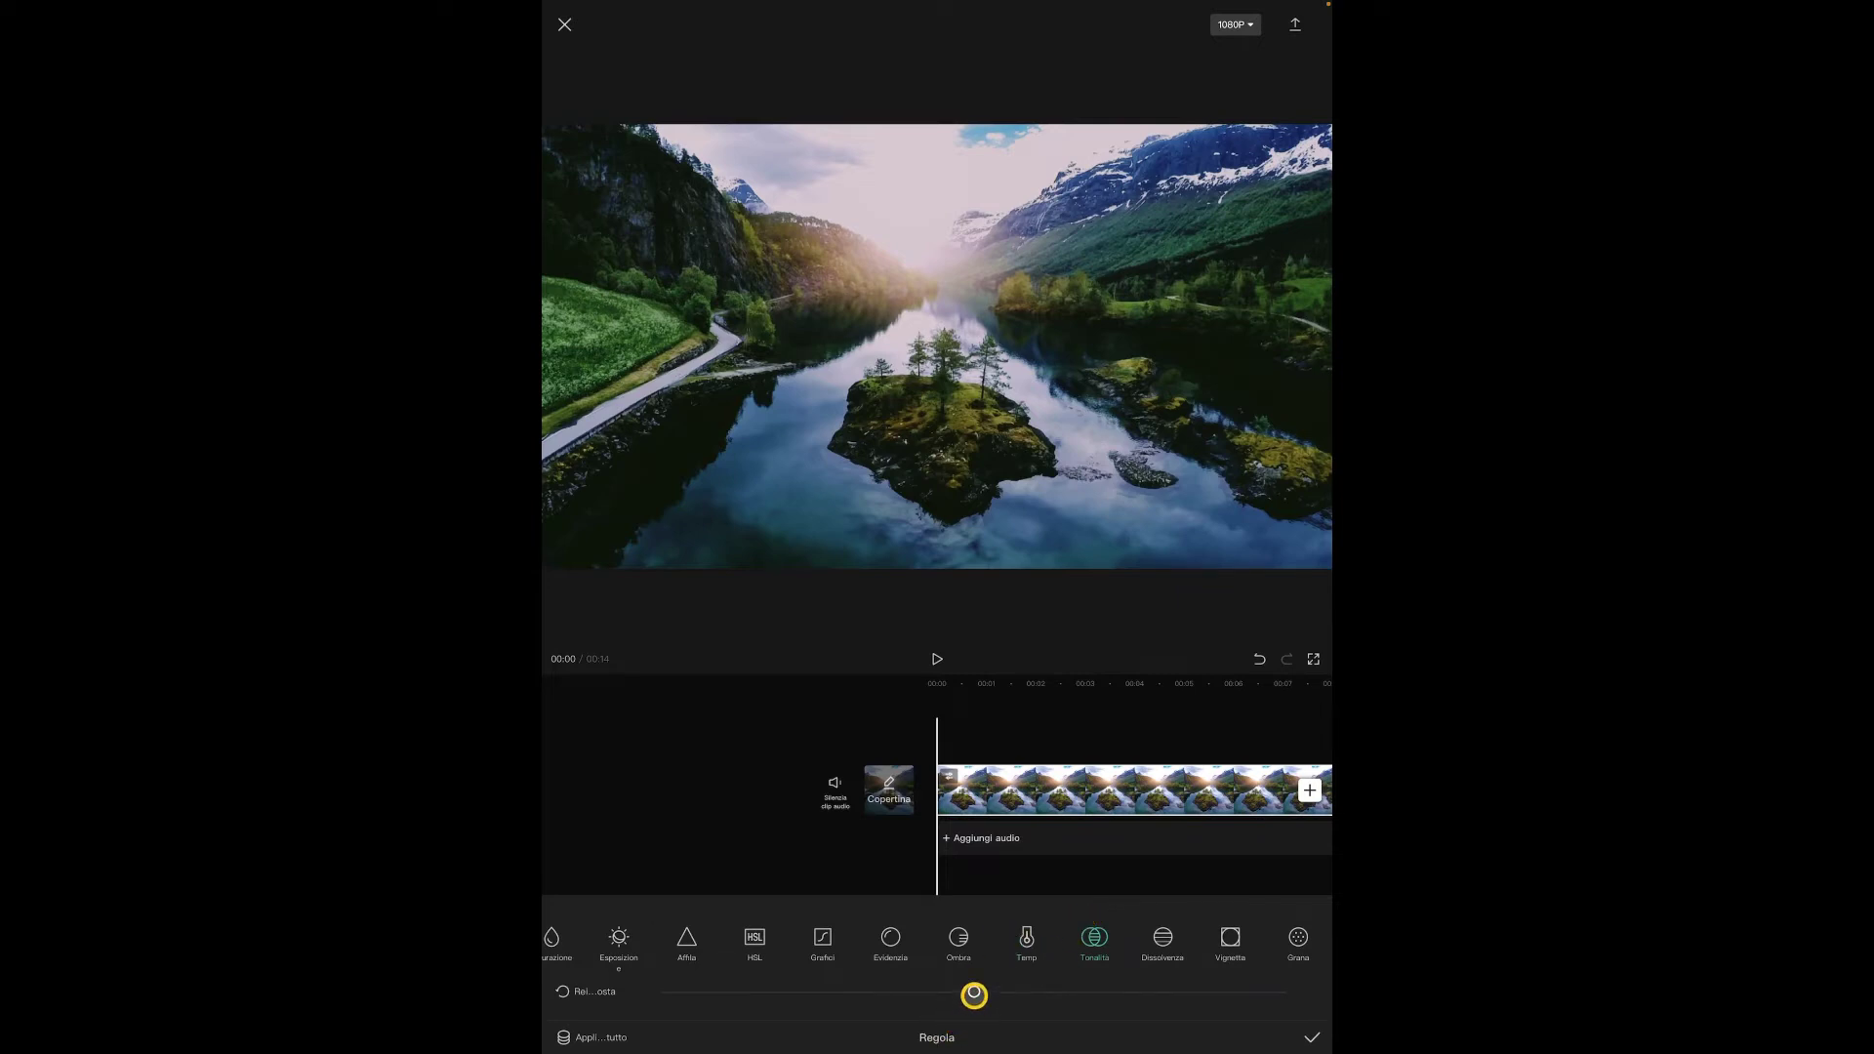
mouse_move(974, 995)
mouse_down()
mouse_move(867, 994)
mouse_move(1003, 1017)
mouse_move(875, 1021)
mouse_up()
click(1313, 1043)
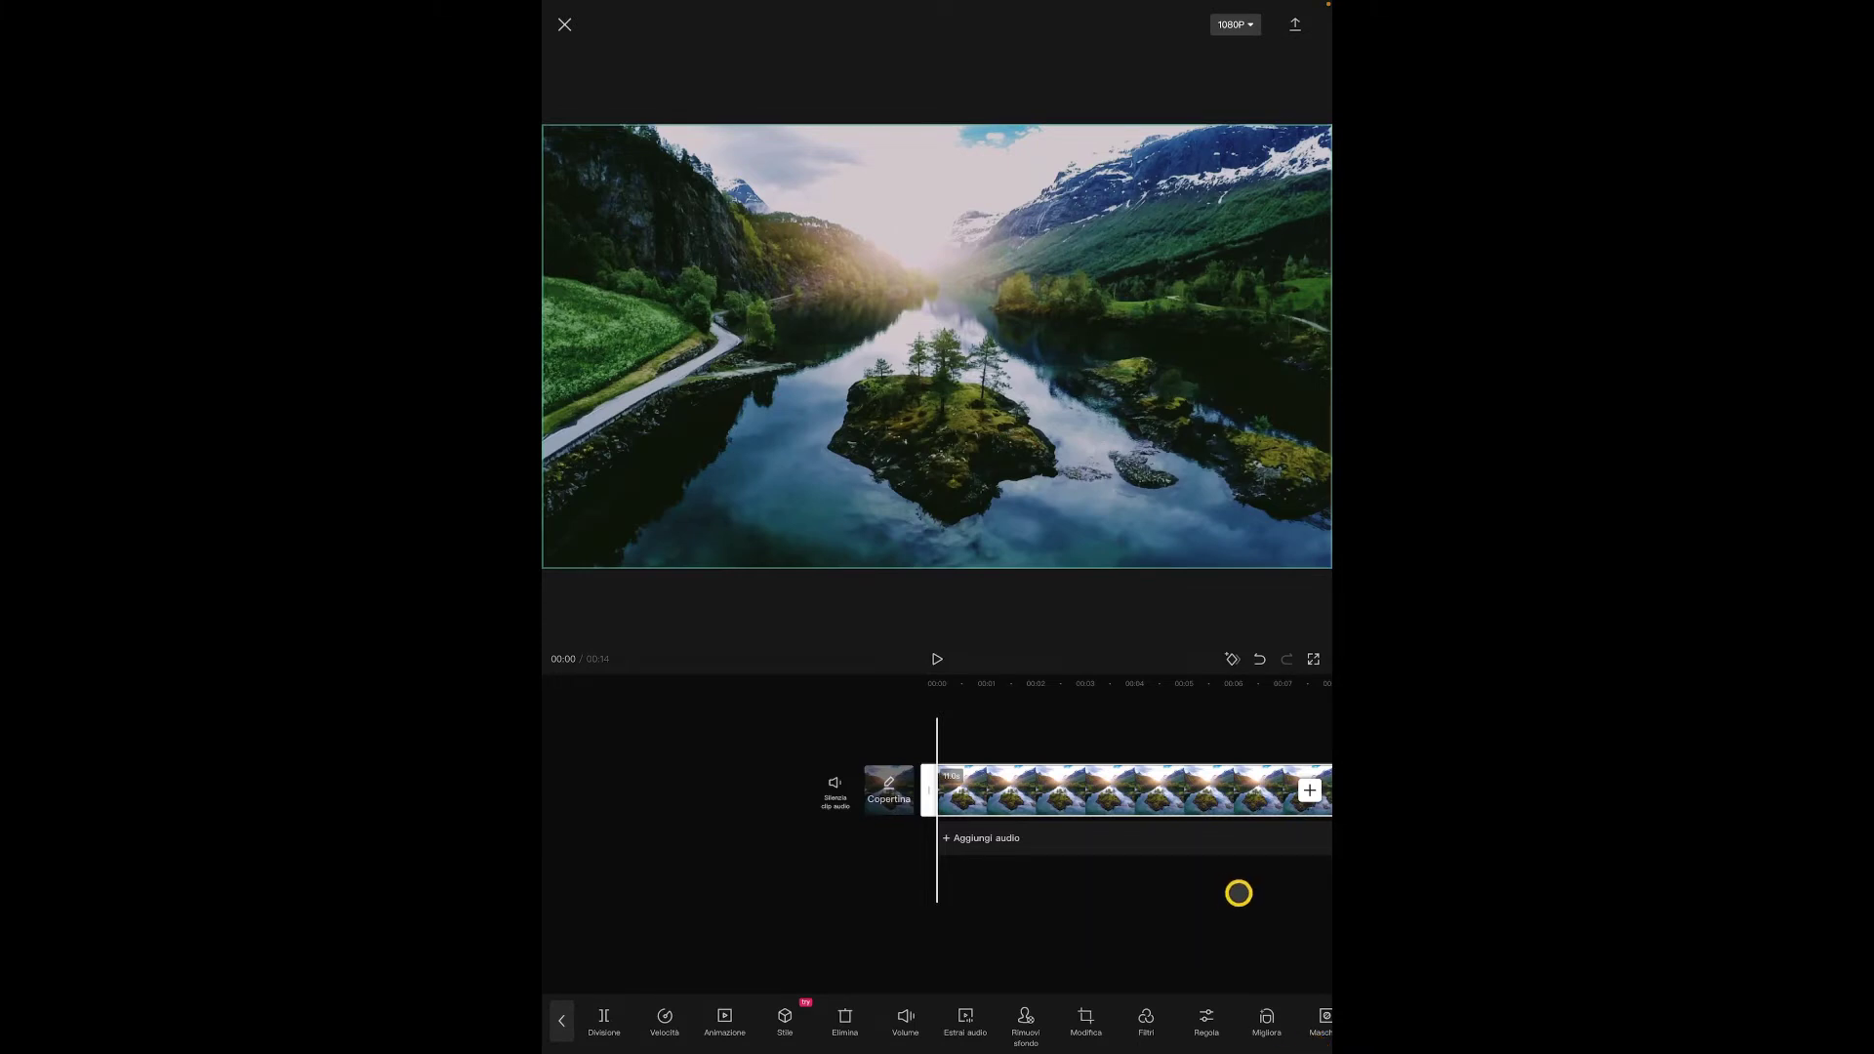
click(1064, 882)
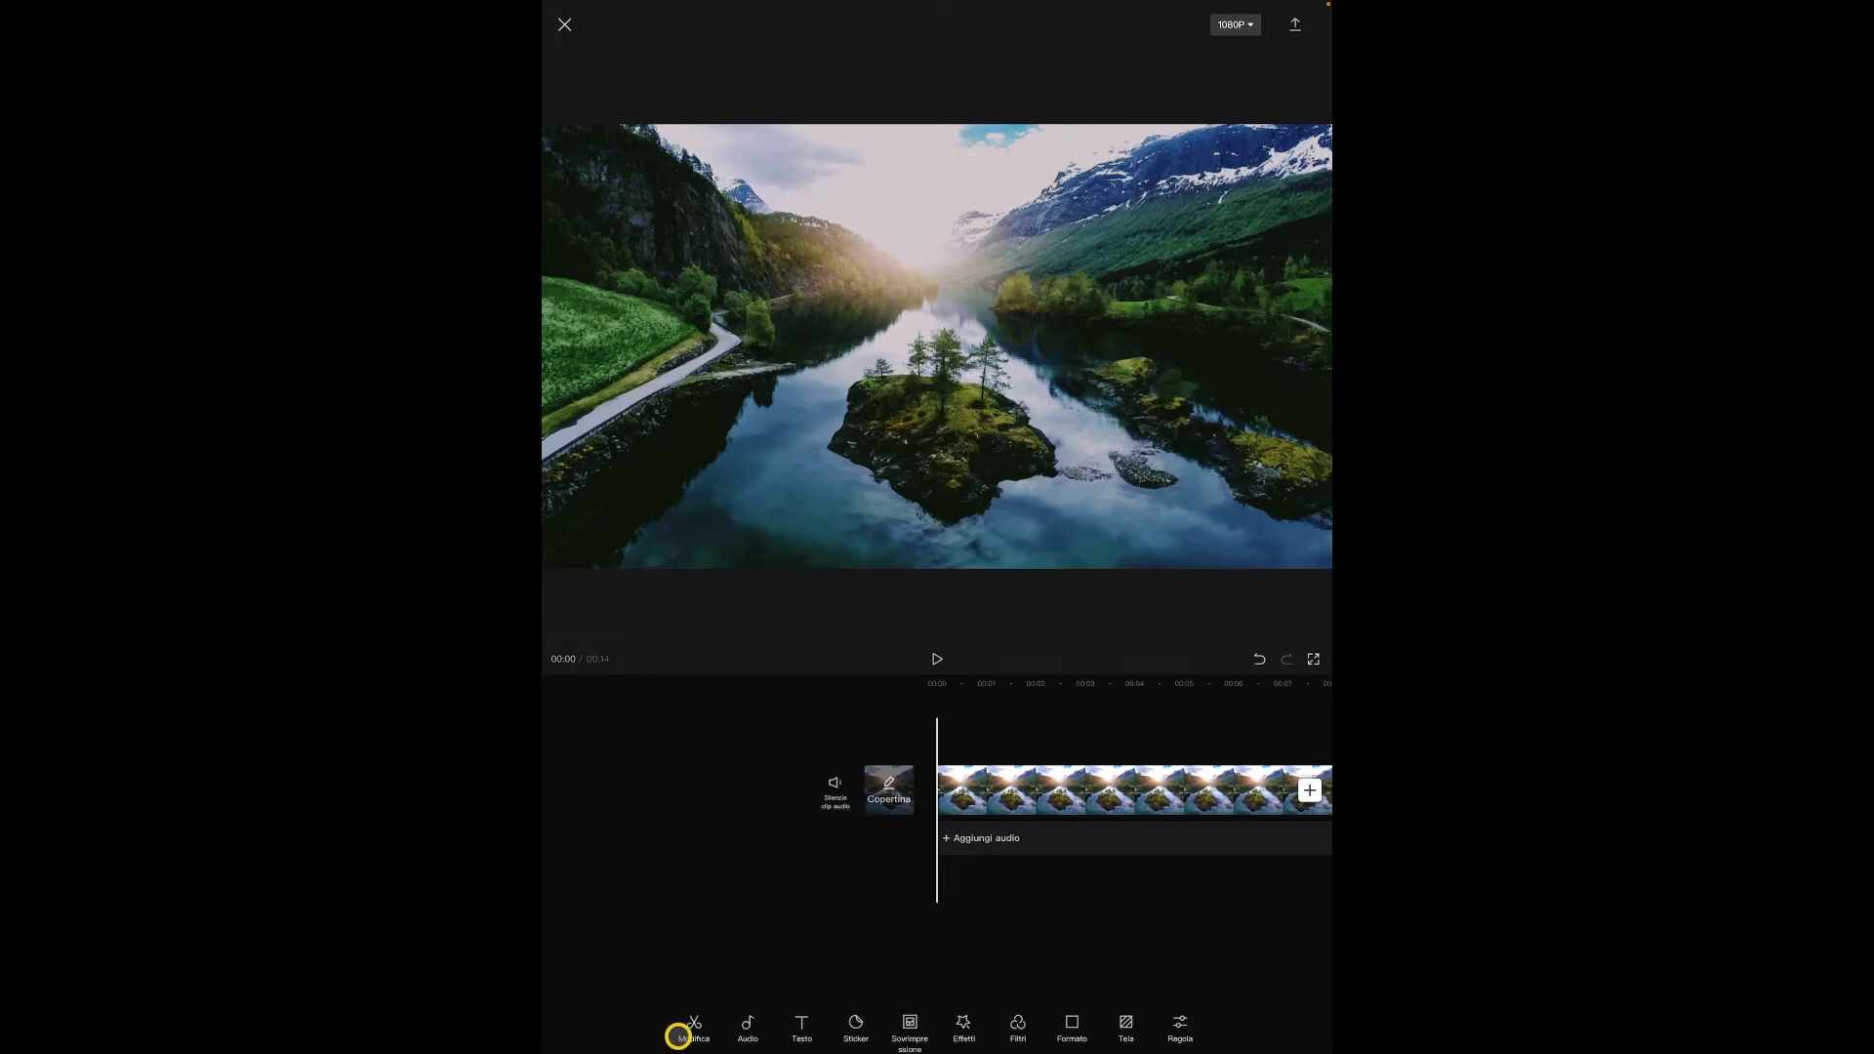
click(973, 801)
click(962, 925)
Add the black-bars image as an overlay on the lake clip
click(906, 1015)
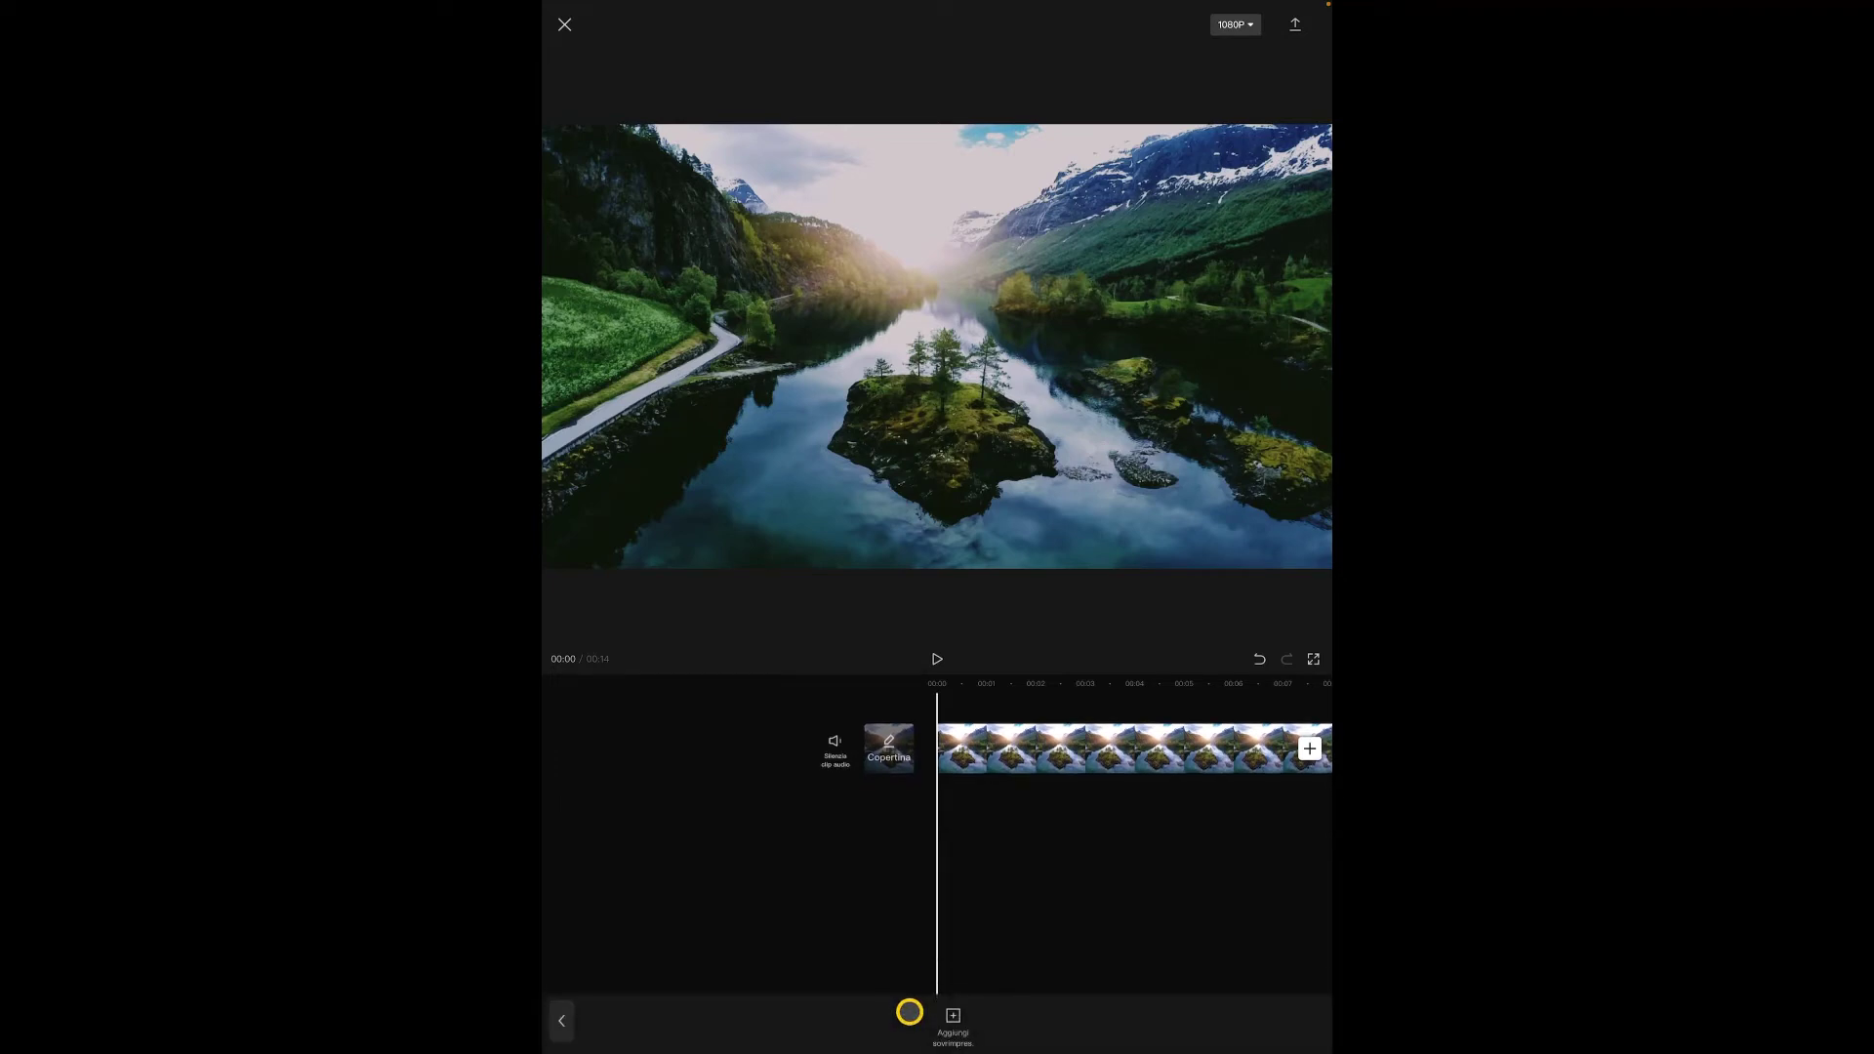
click(948, 1020)
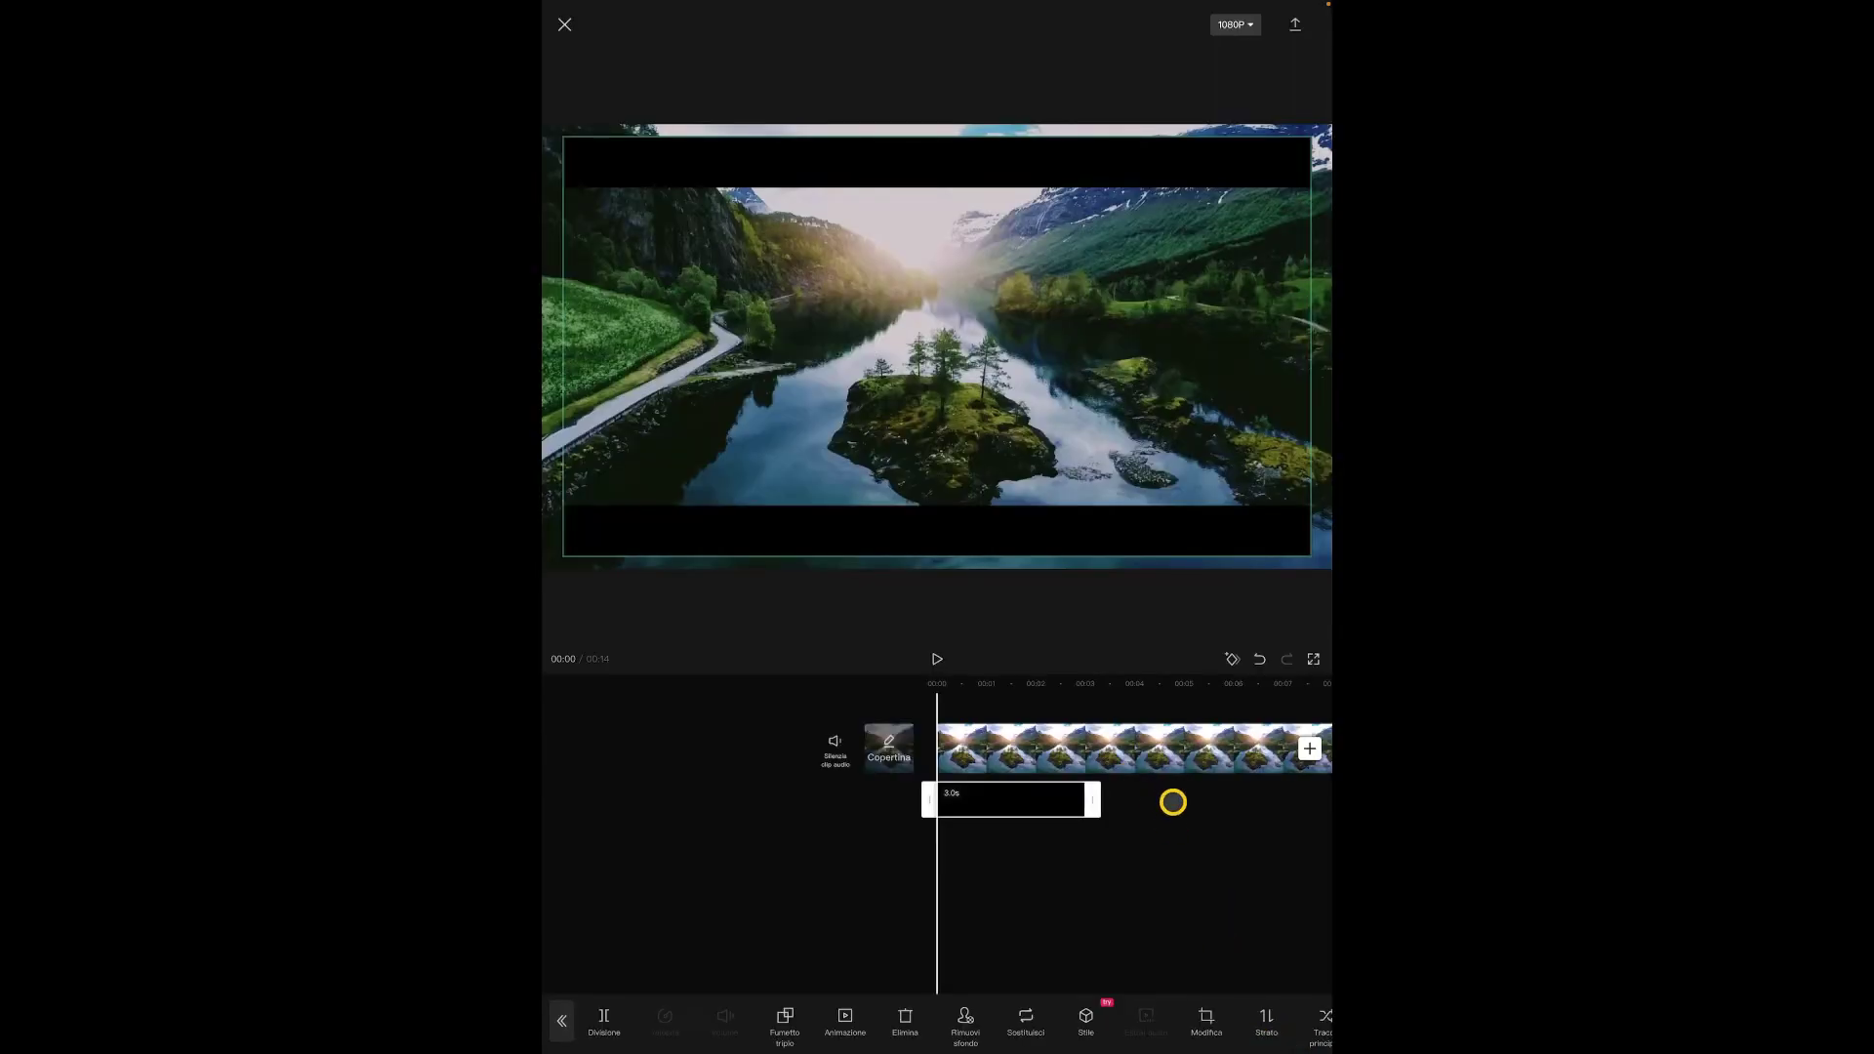
Stretch the black-bars overlay across the whole lake clip and play it back
mouse_move(1092, 800)
mouse_down()
mouse_move(1245, 806)
mouse_move(919, 808)
mouse_move(748, 833)
mouse_up()
click(1047, 793)
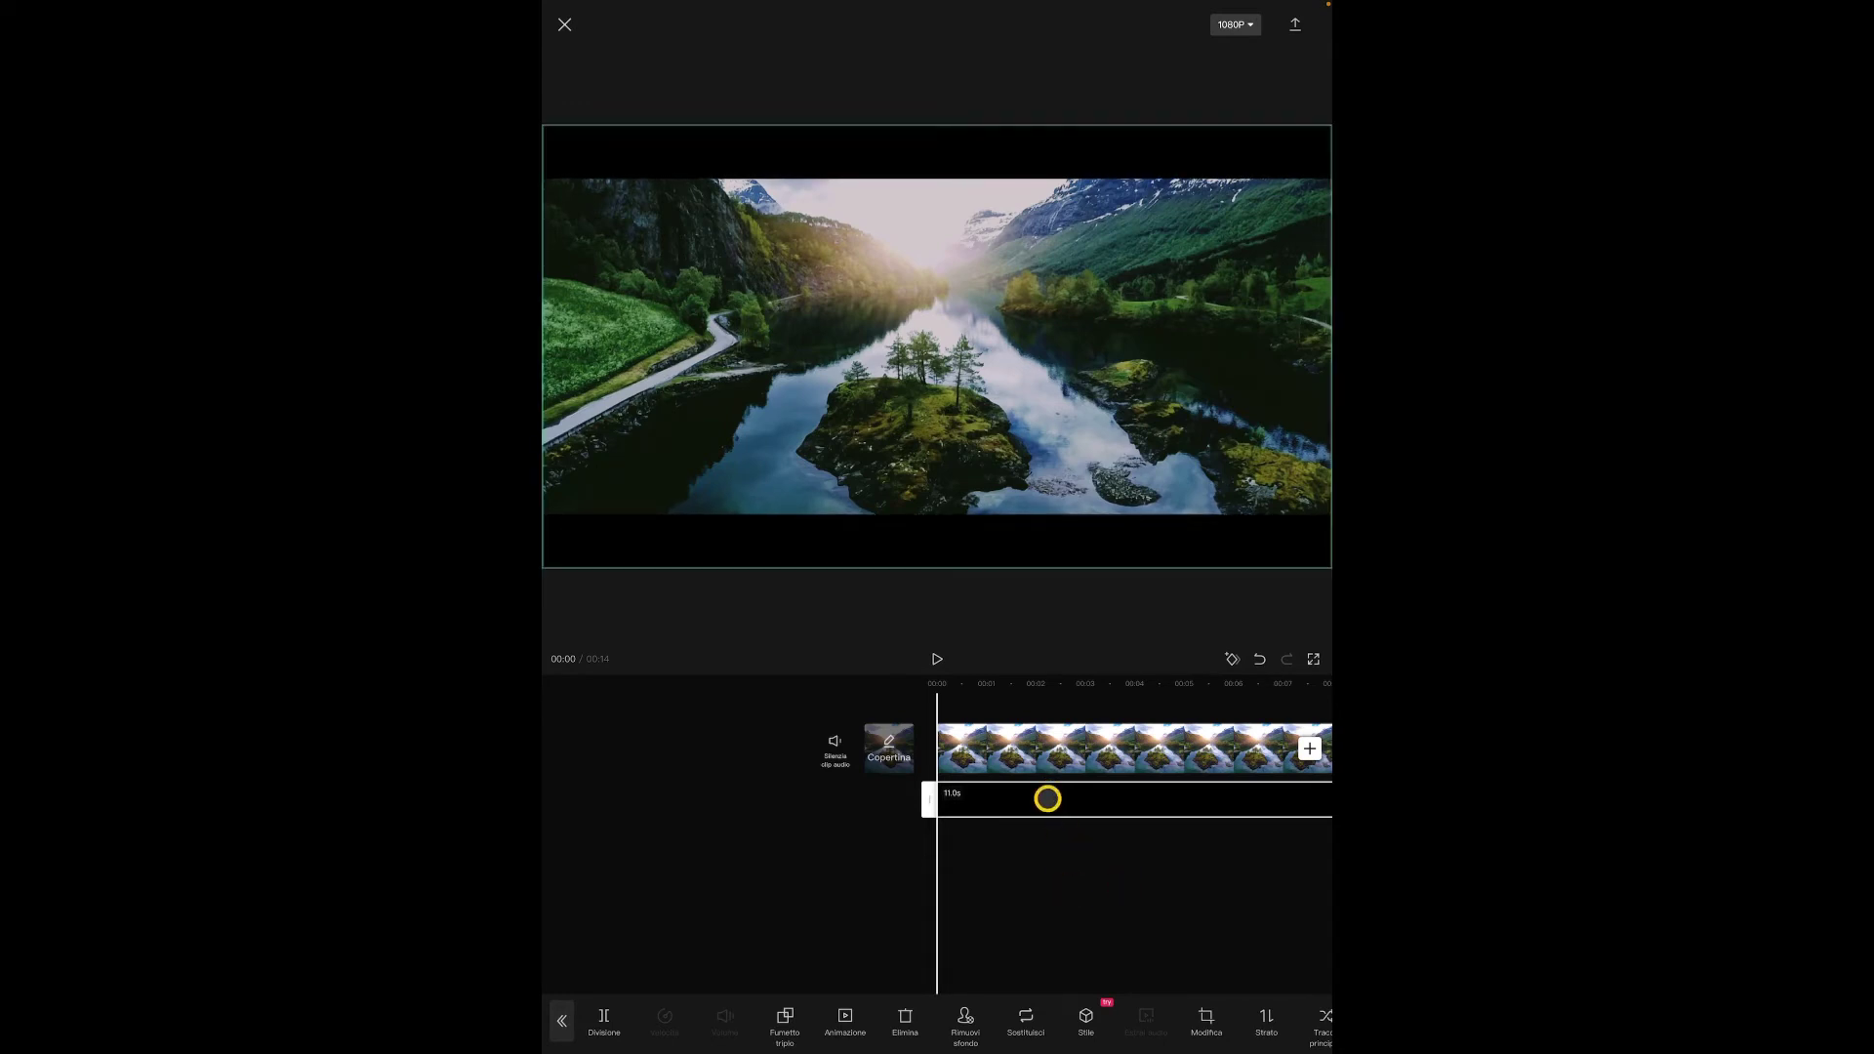
click(938, 659)
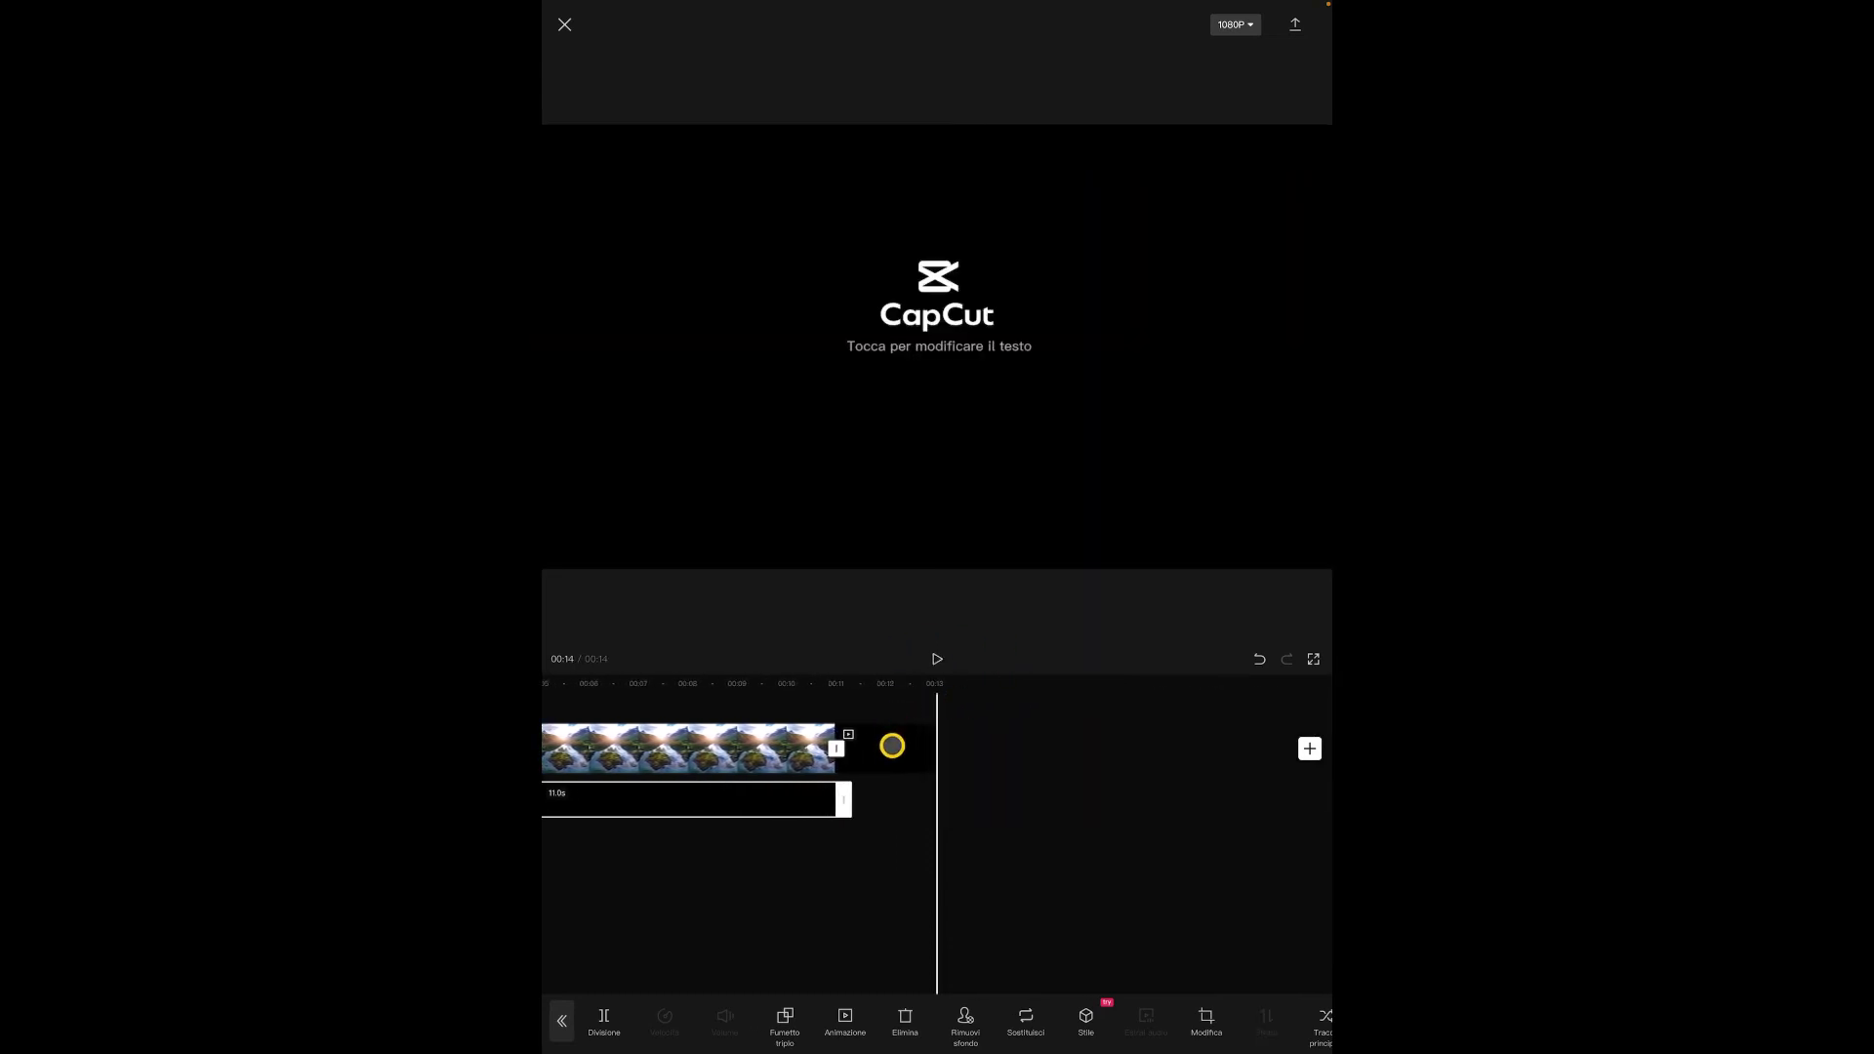
Delete the CapCut outro and append the woman-at-the-railing video after the lake clip
click(891, 745)
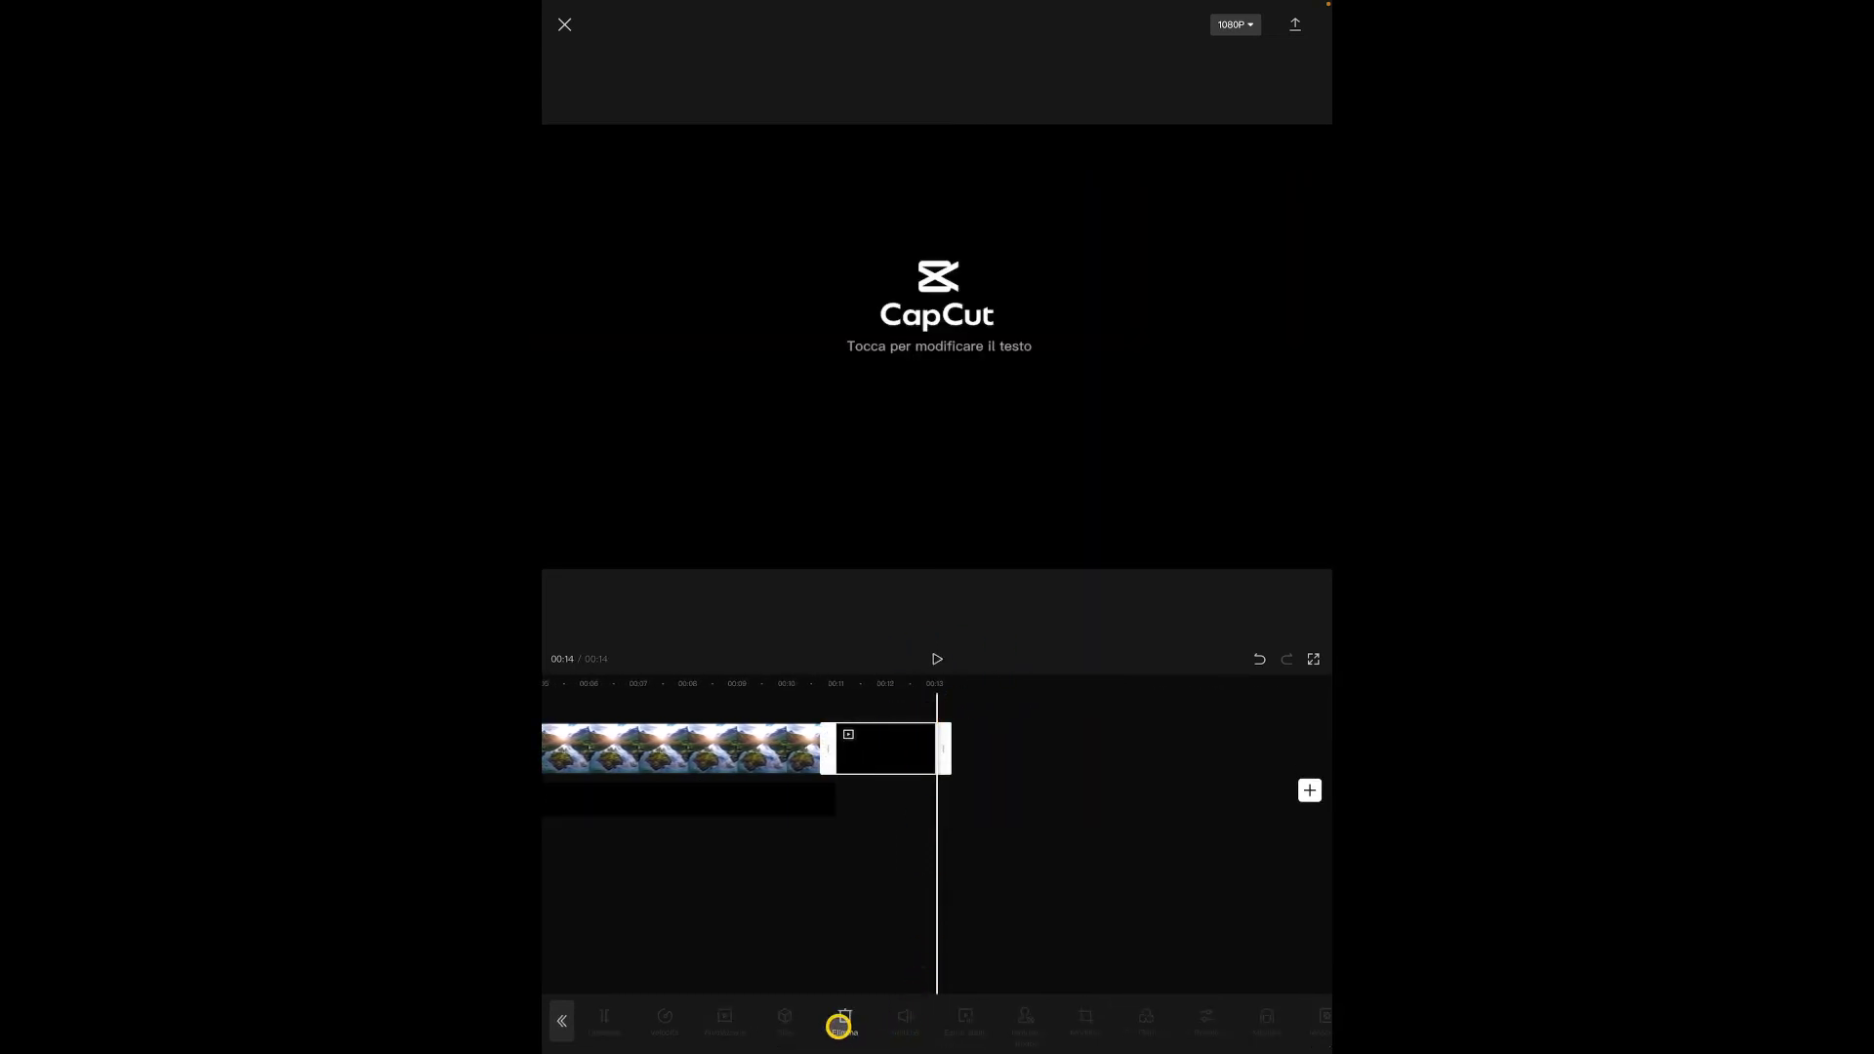
click(846, 1020)
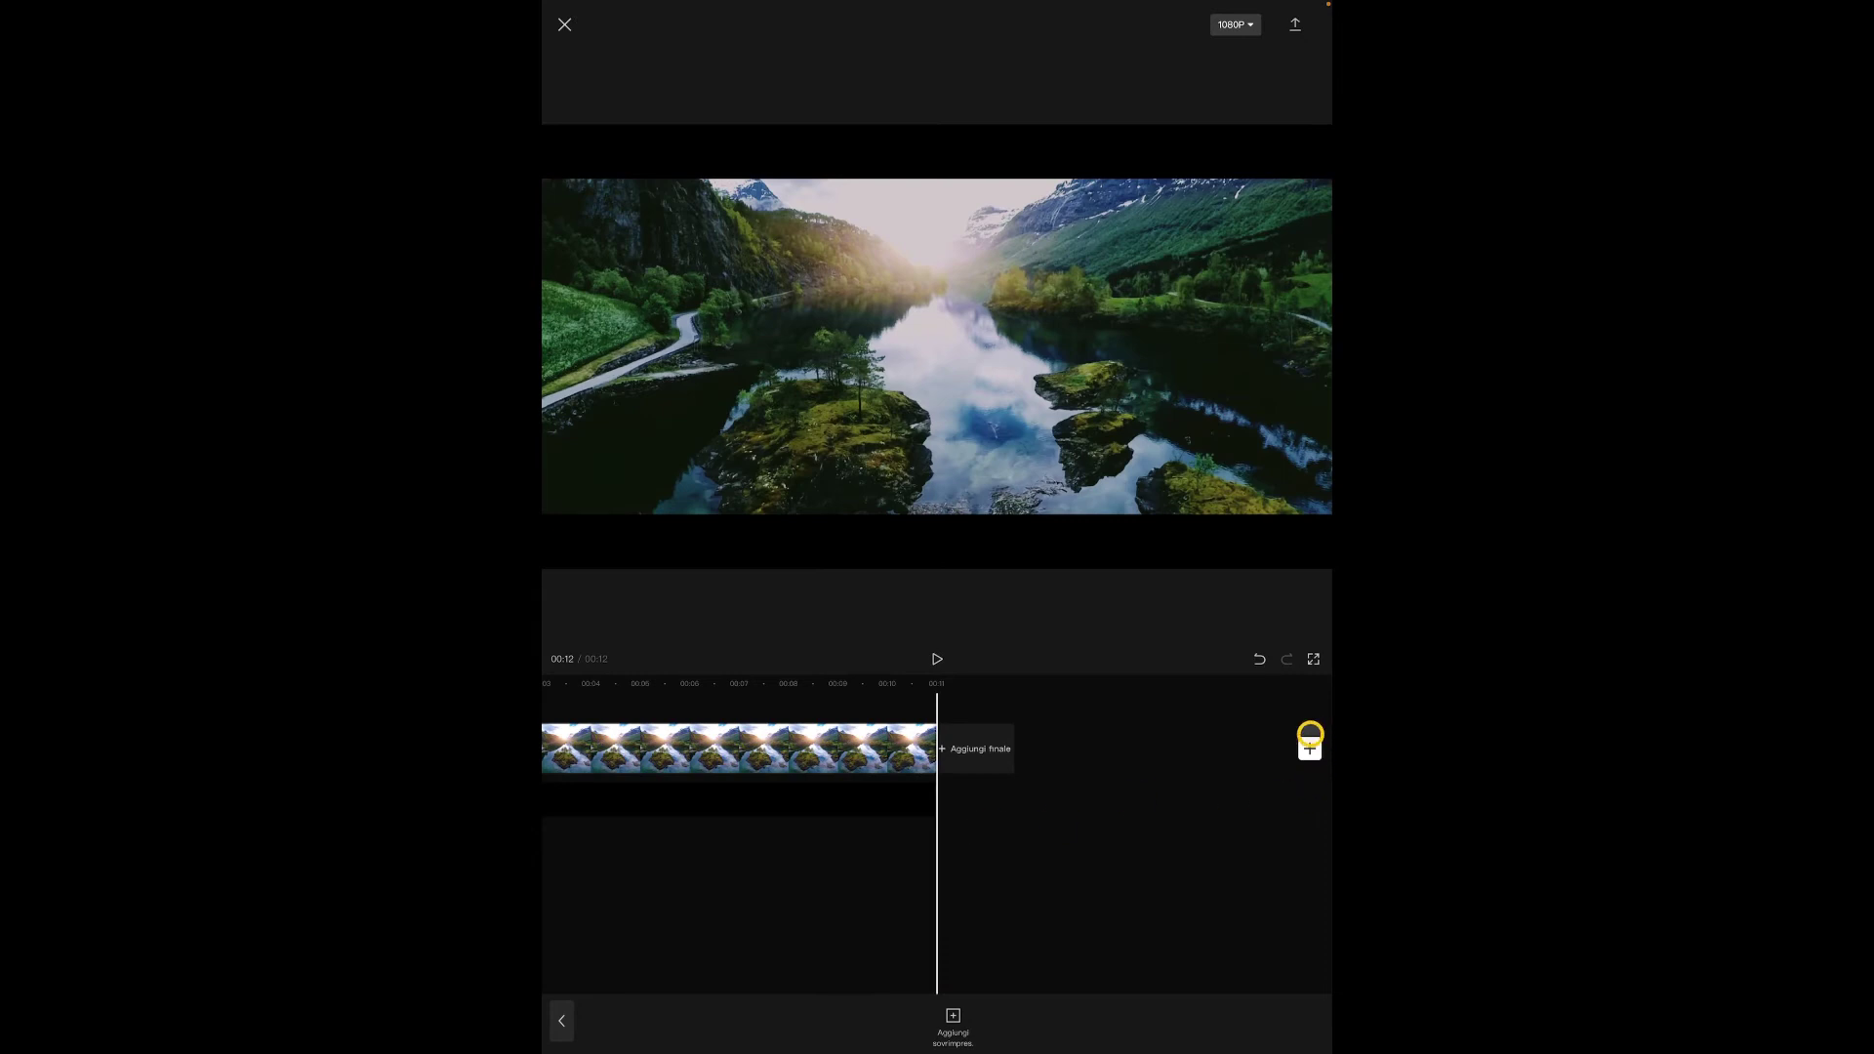
click(1305, 745)
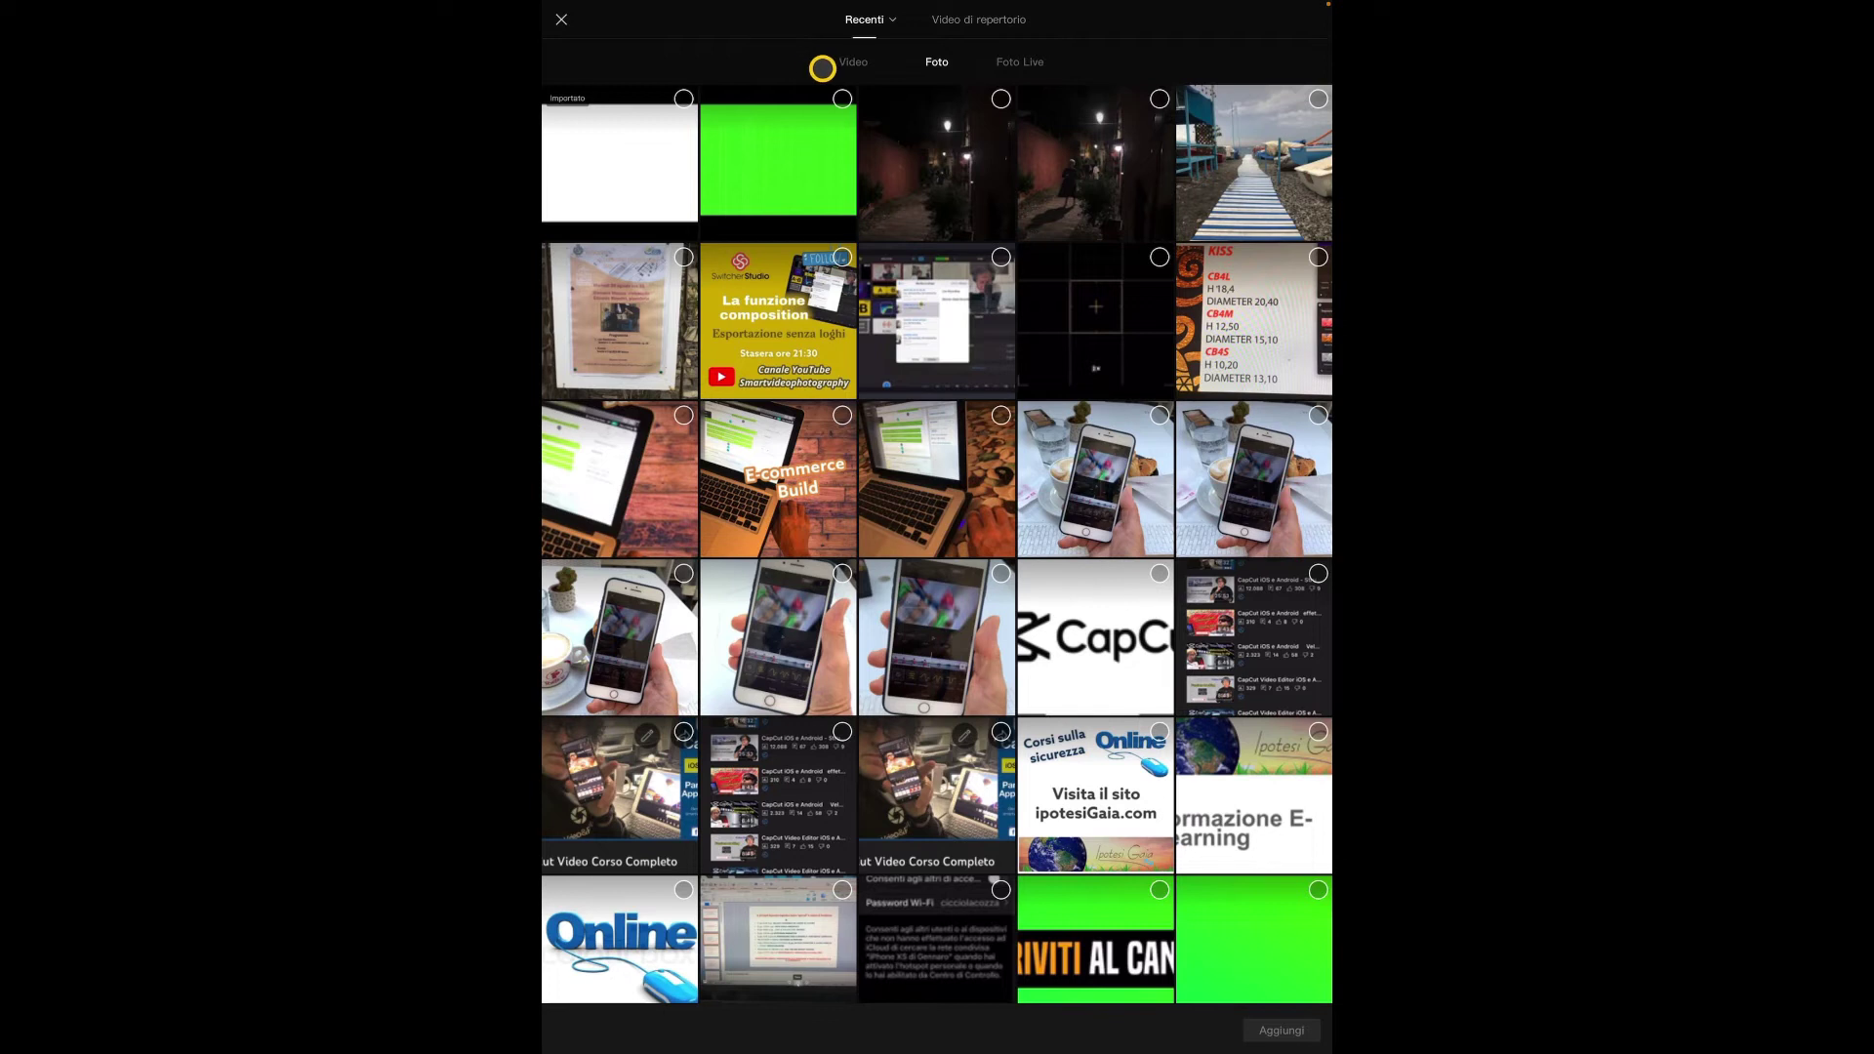
click(835, 59)
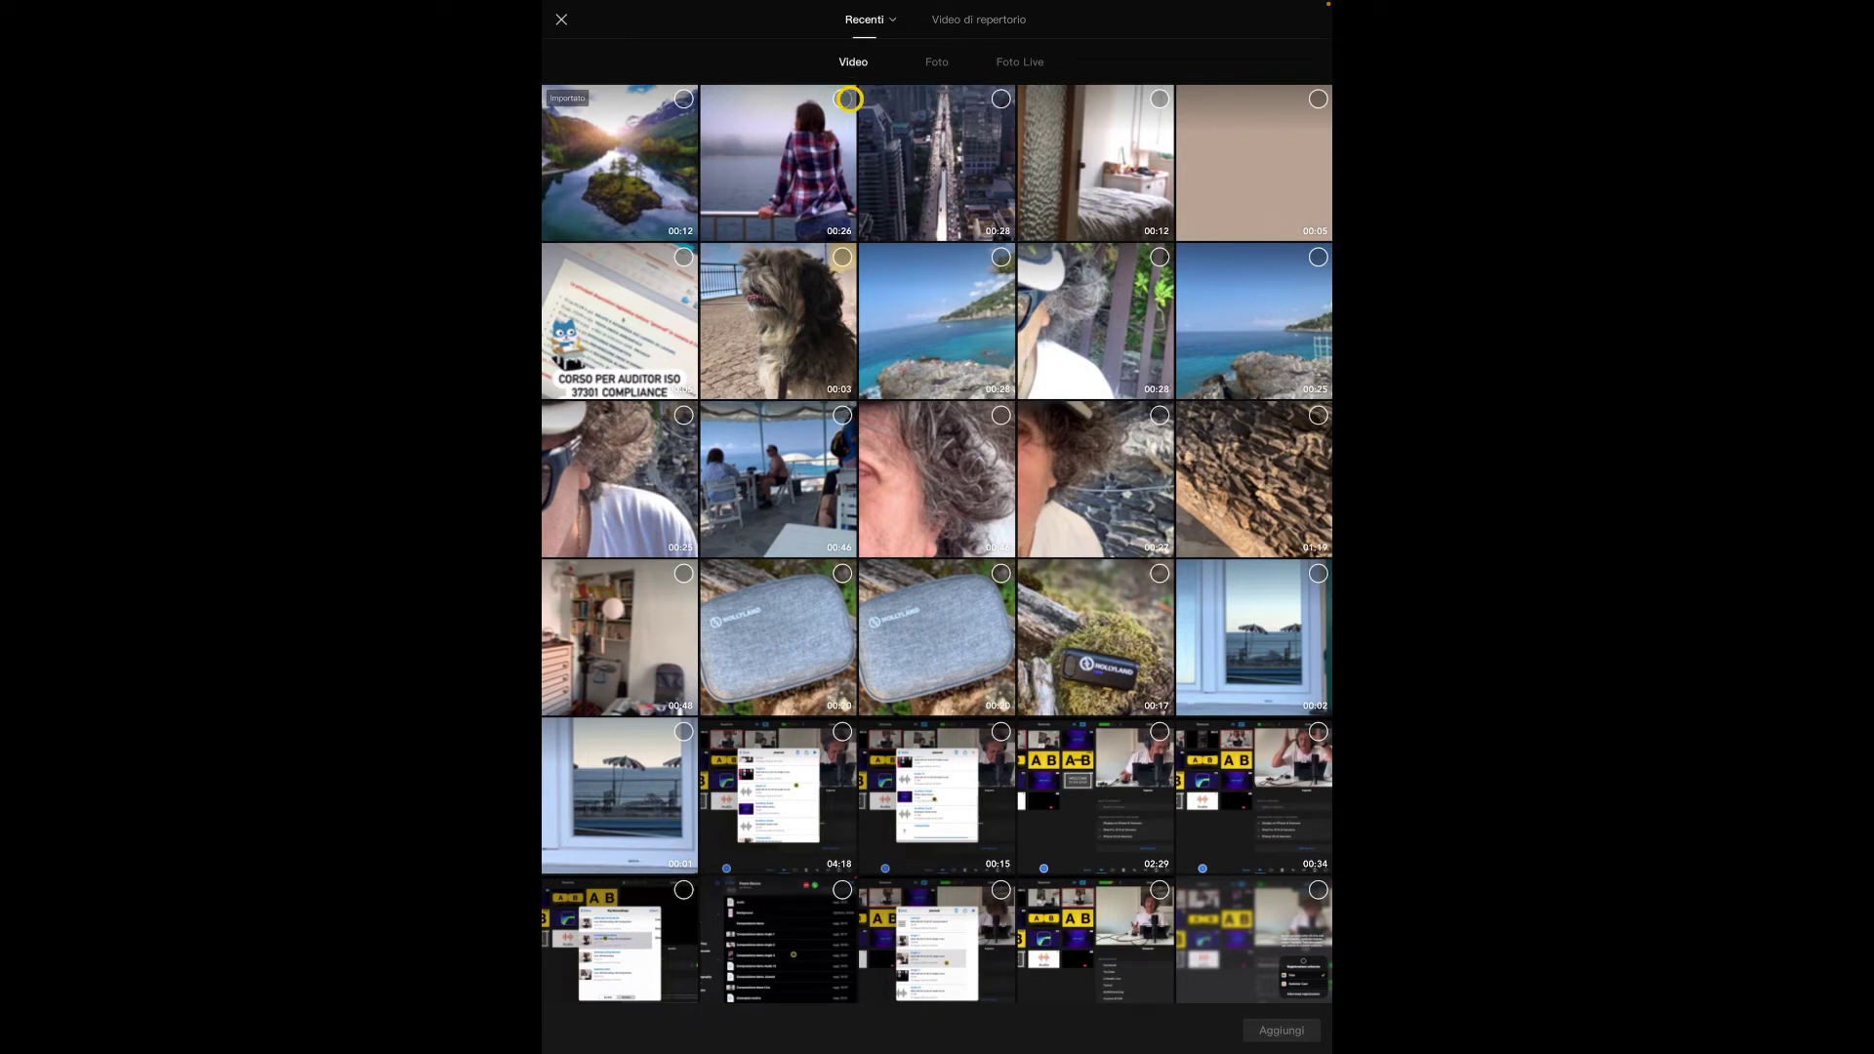
click(841, 100)
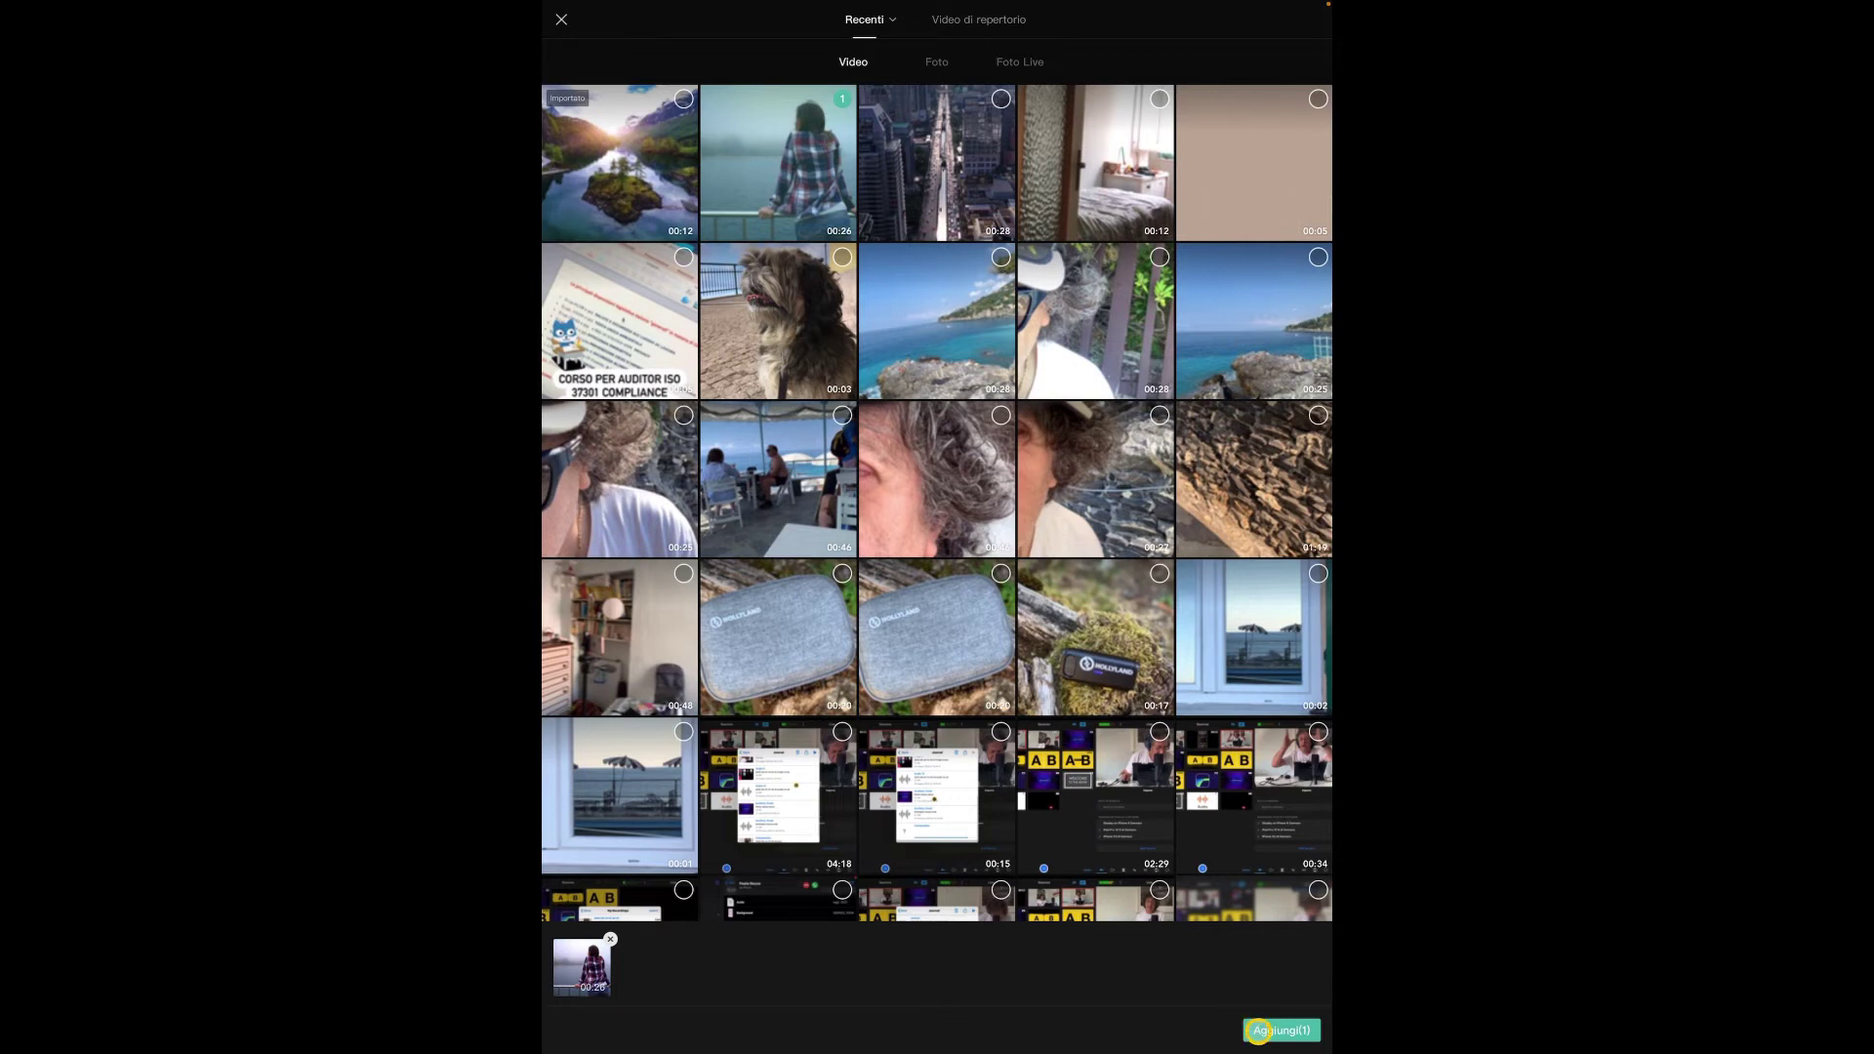
click(1258, 1030)
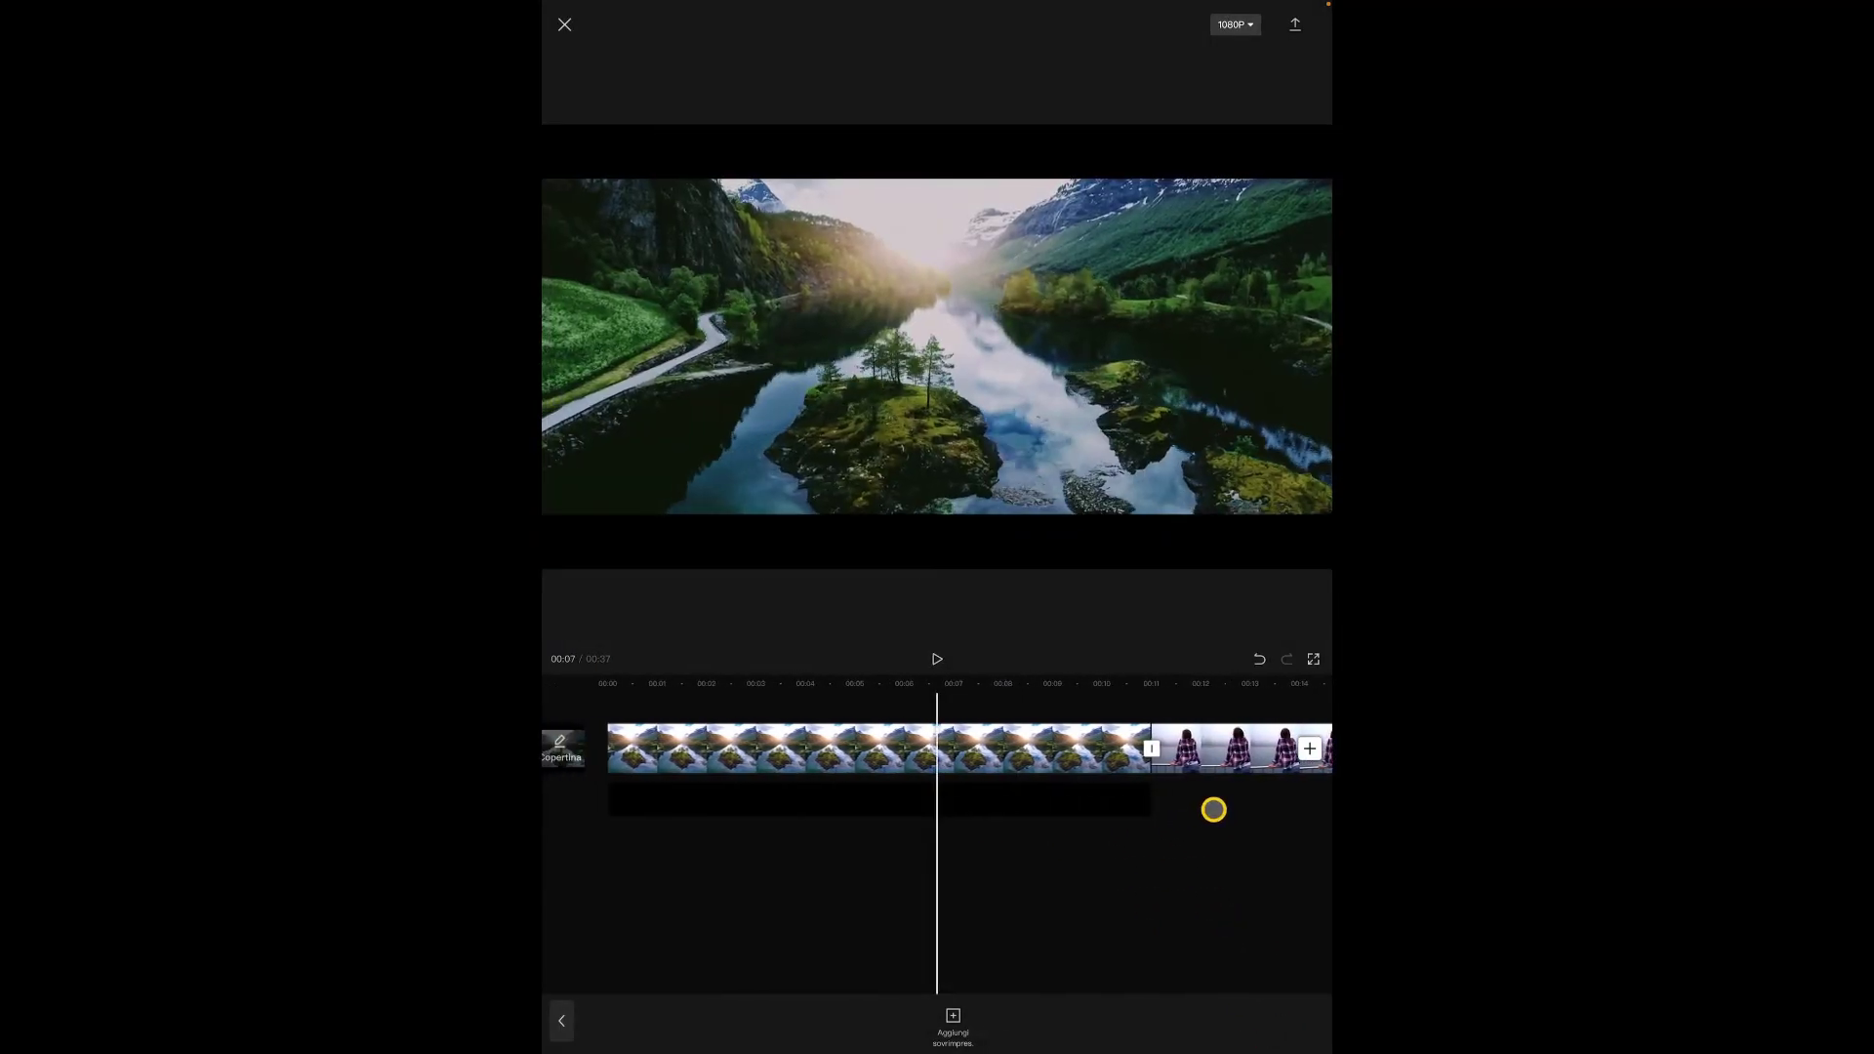
Try the Sale and Robusto filters on the railing clip, then apply Metallo
drag(1213, 809, 891, 865)
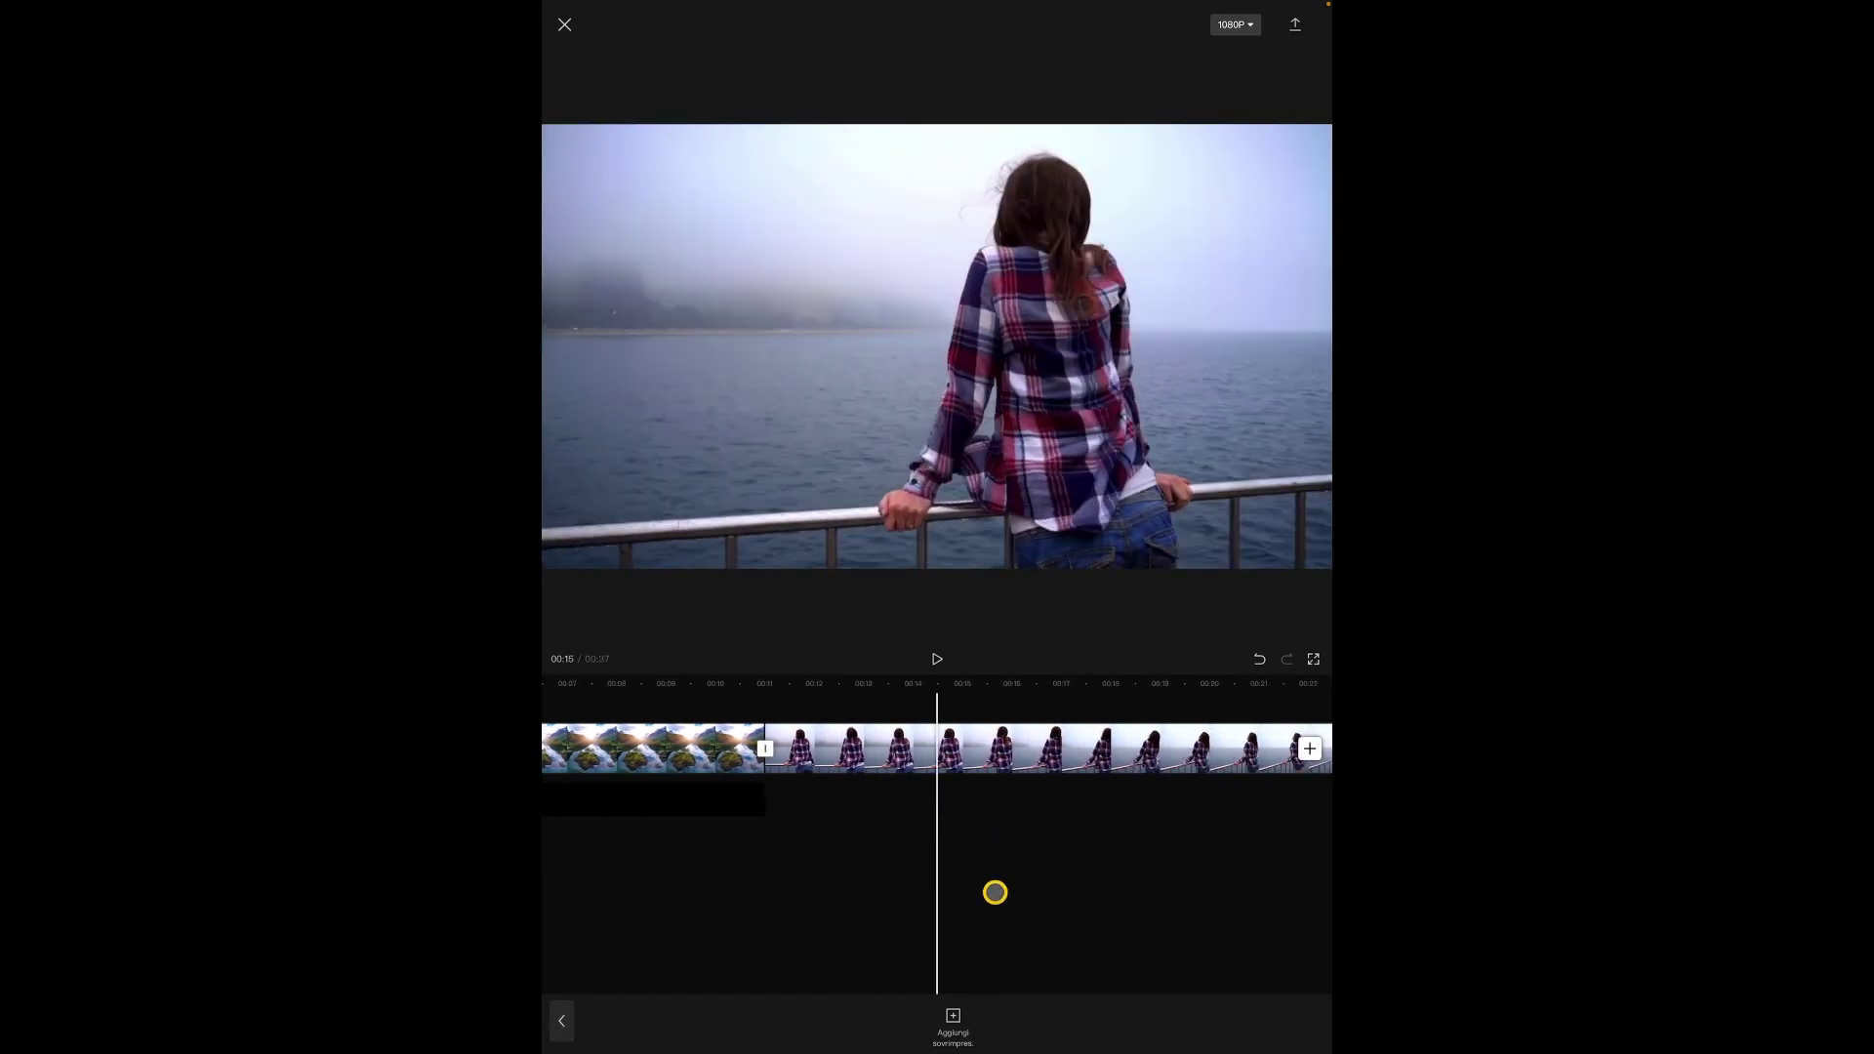
click(960, 753)
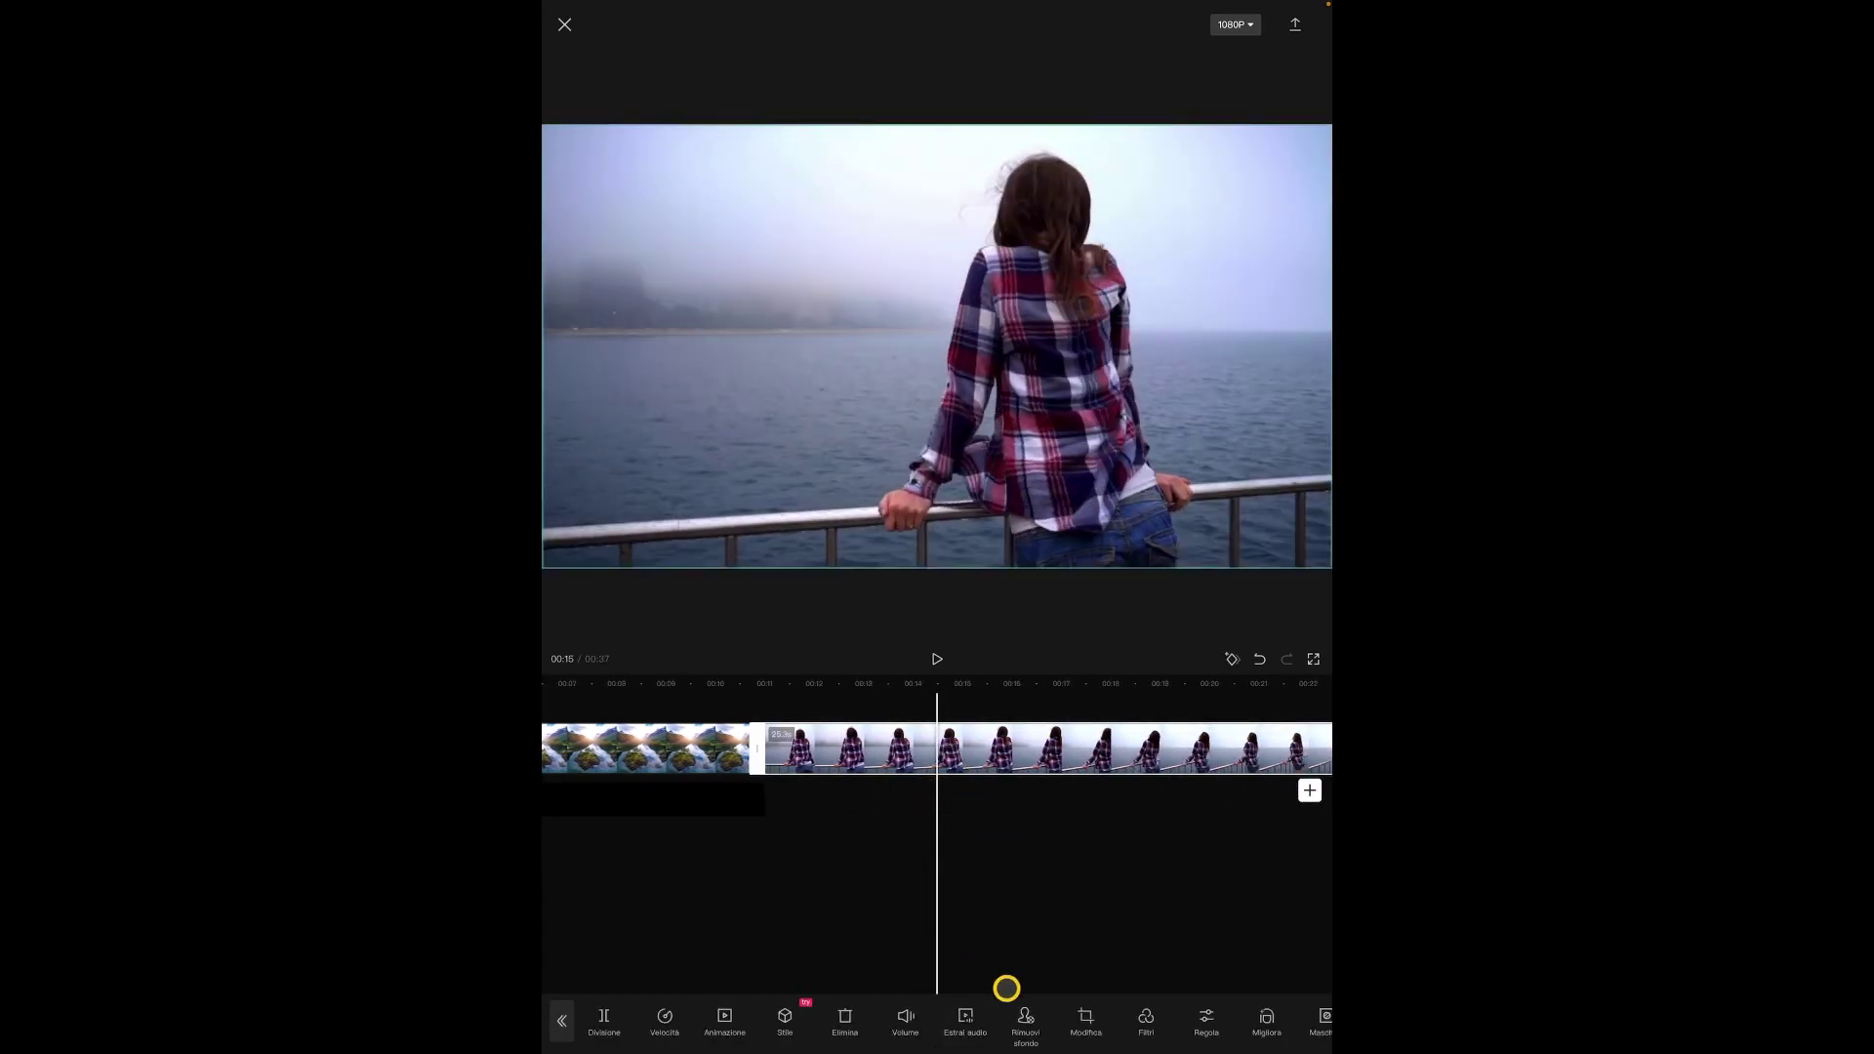
click(1154, 1018)
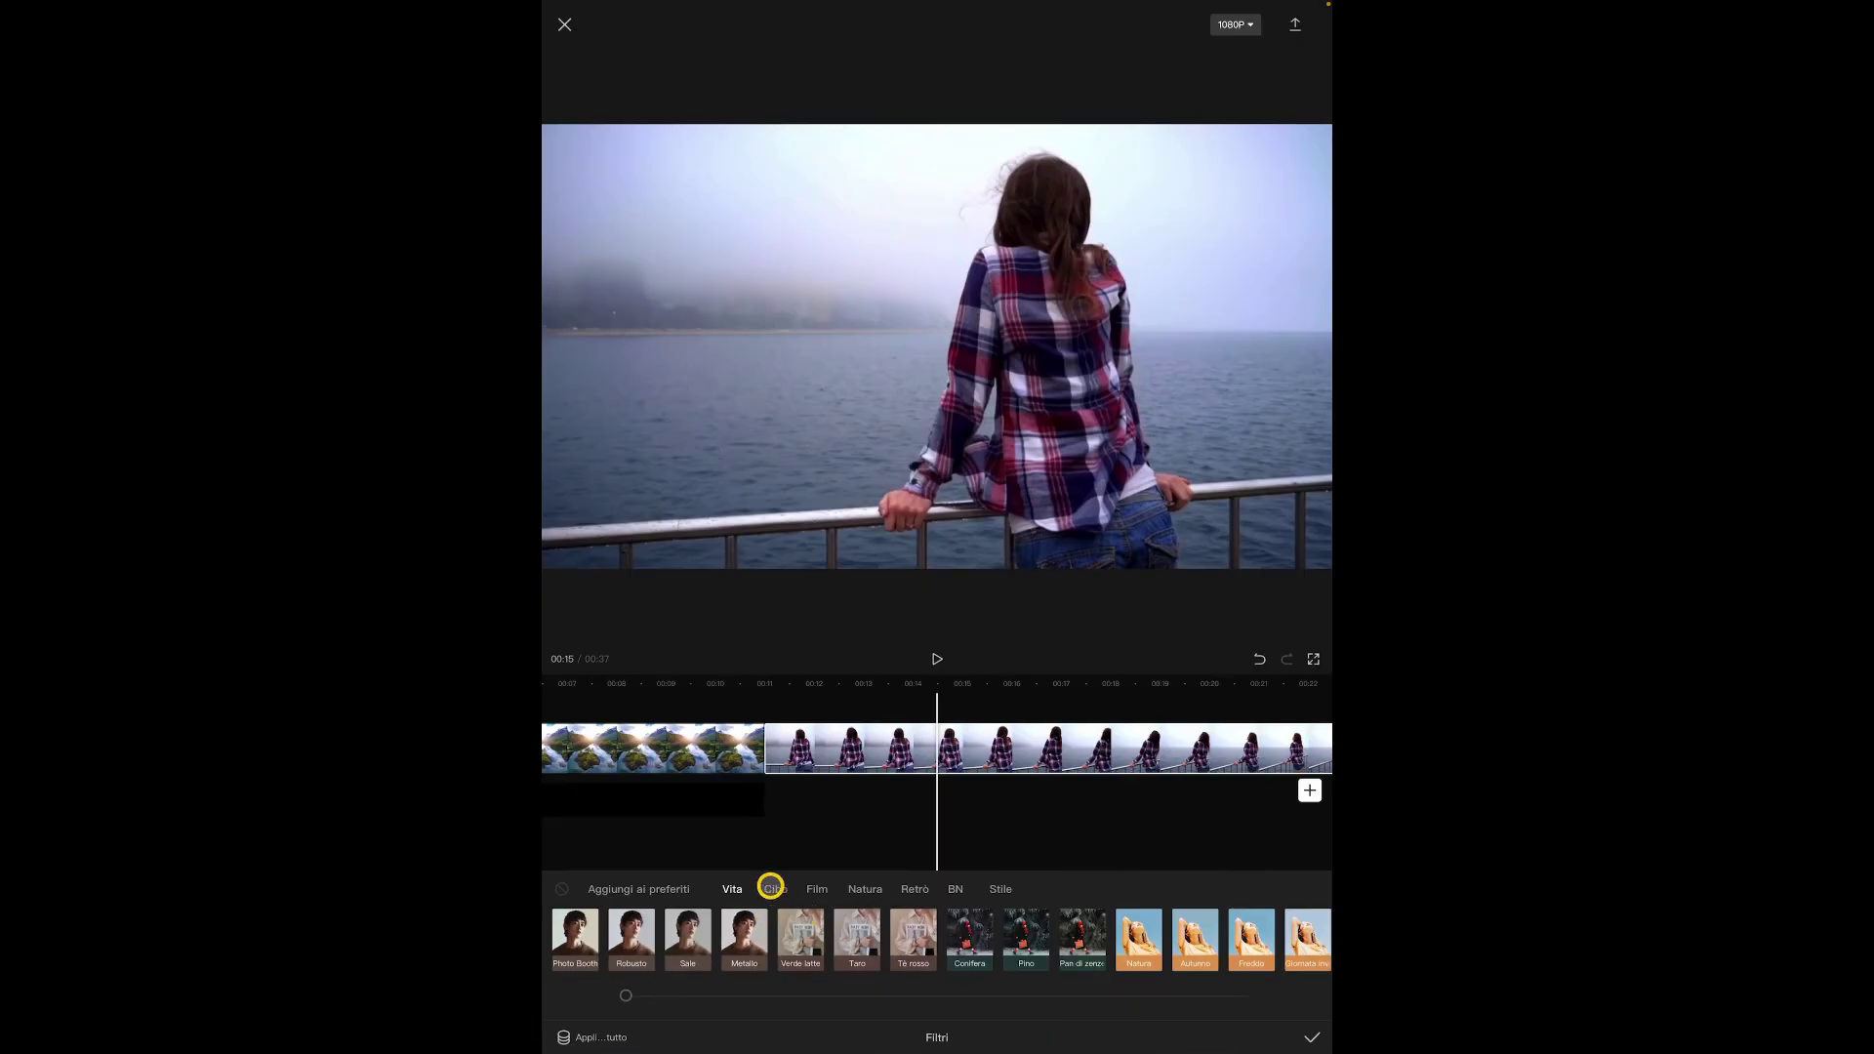
drag(739, 903, 730, 895)
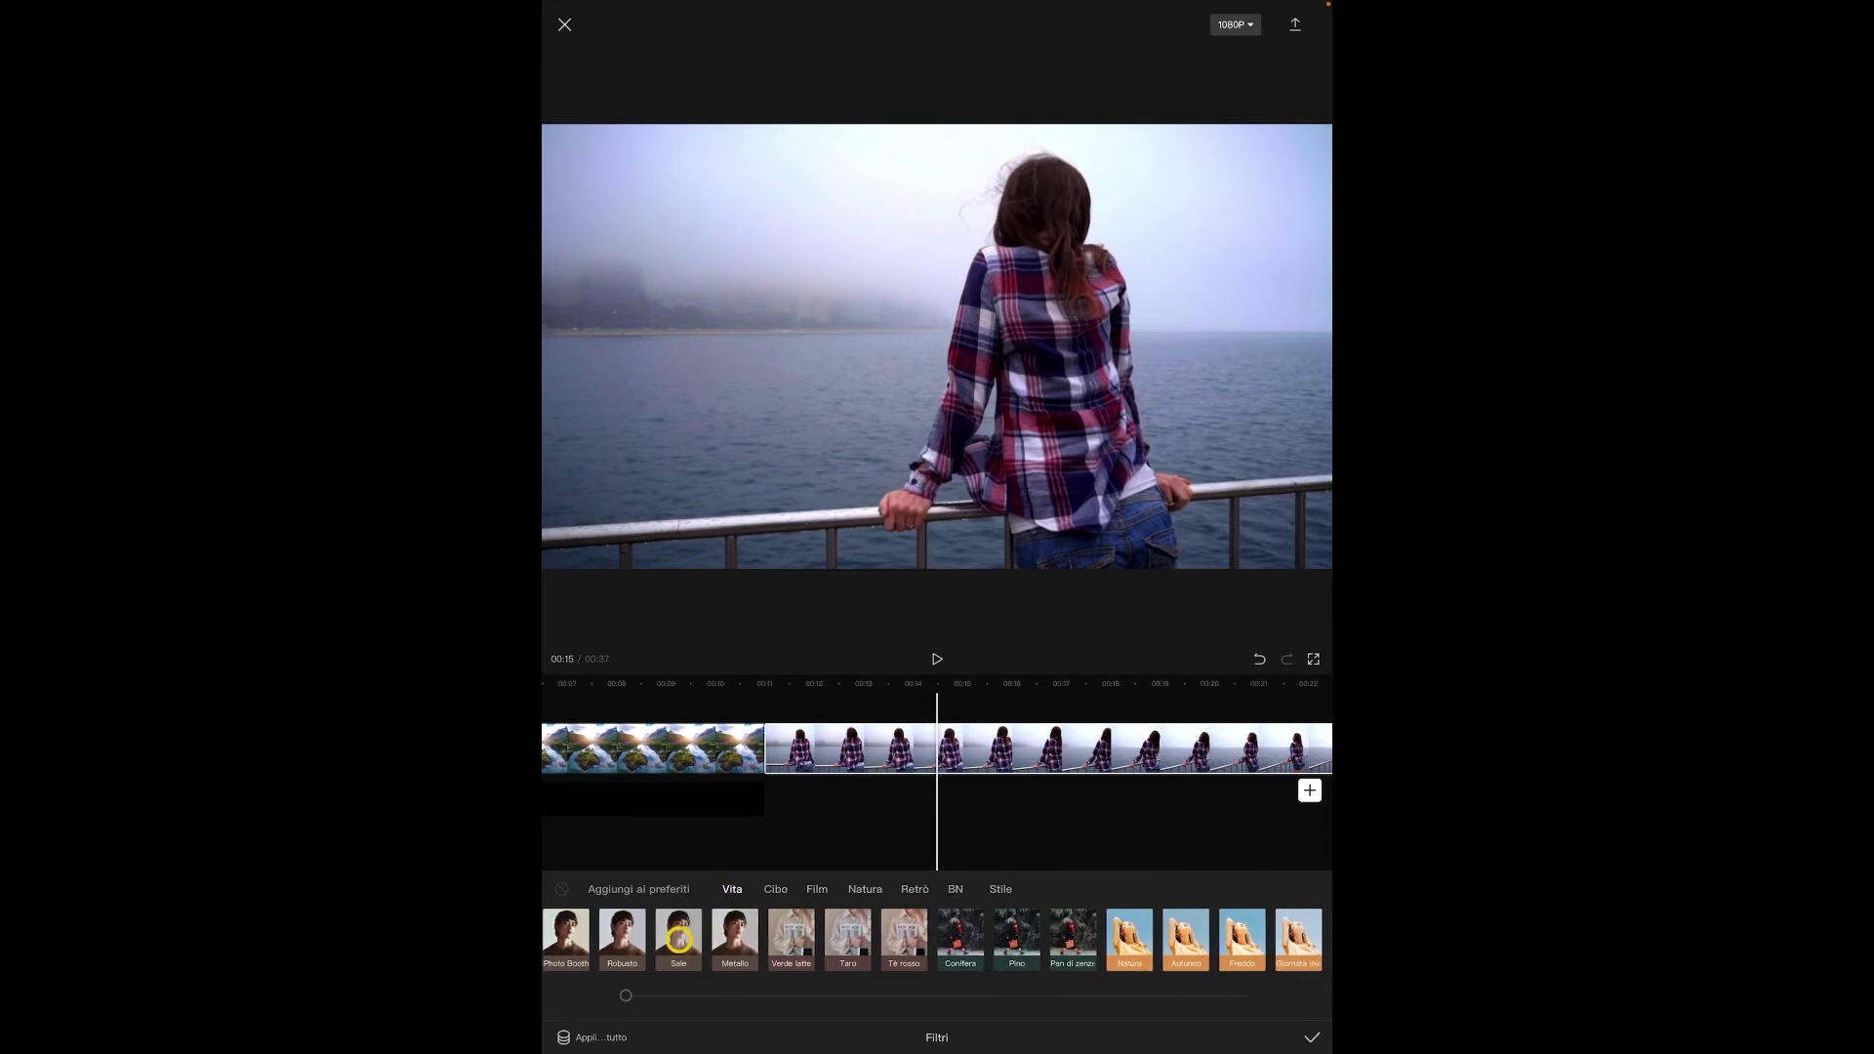
click(673, 939)
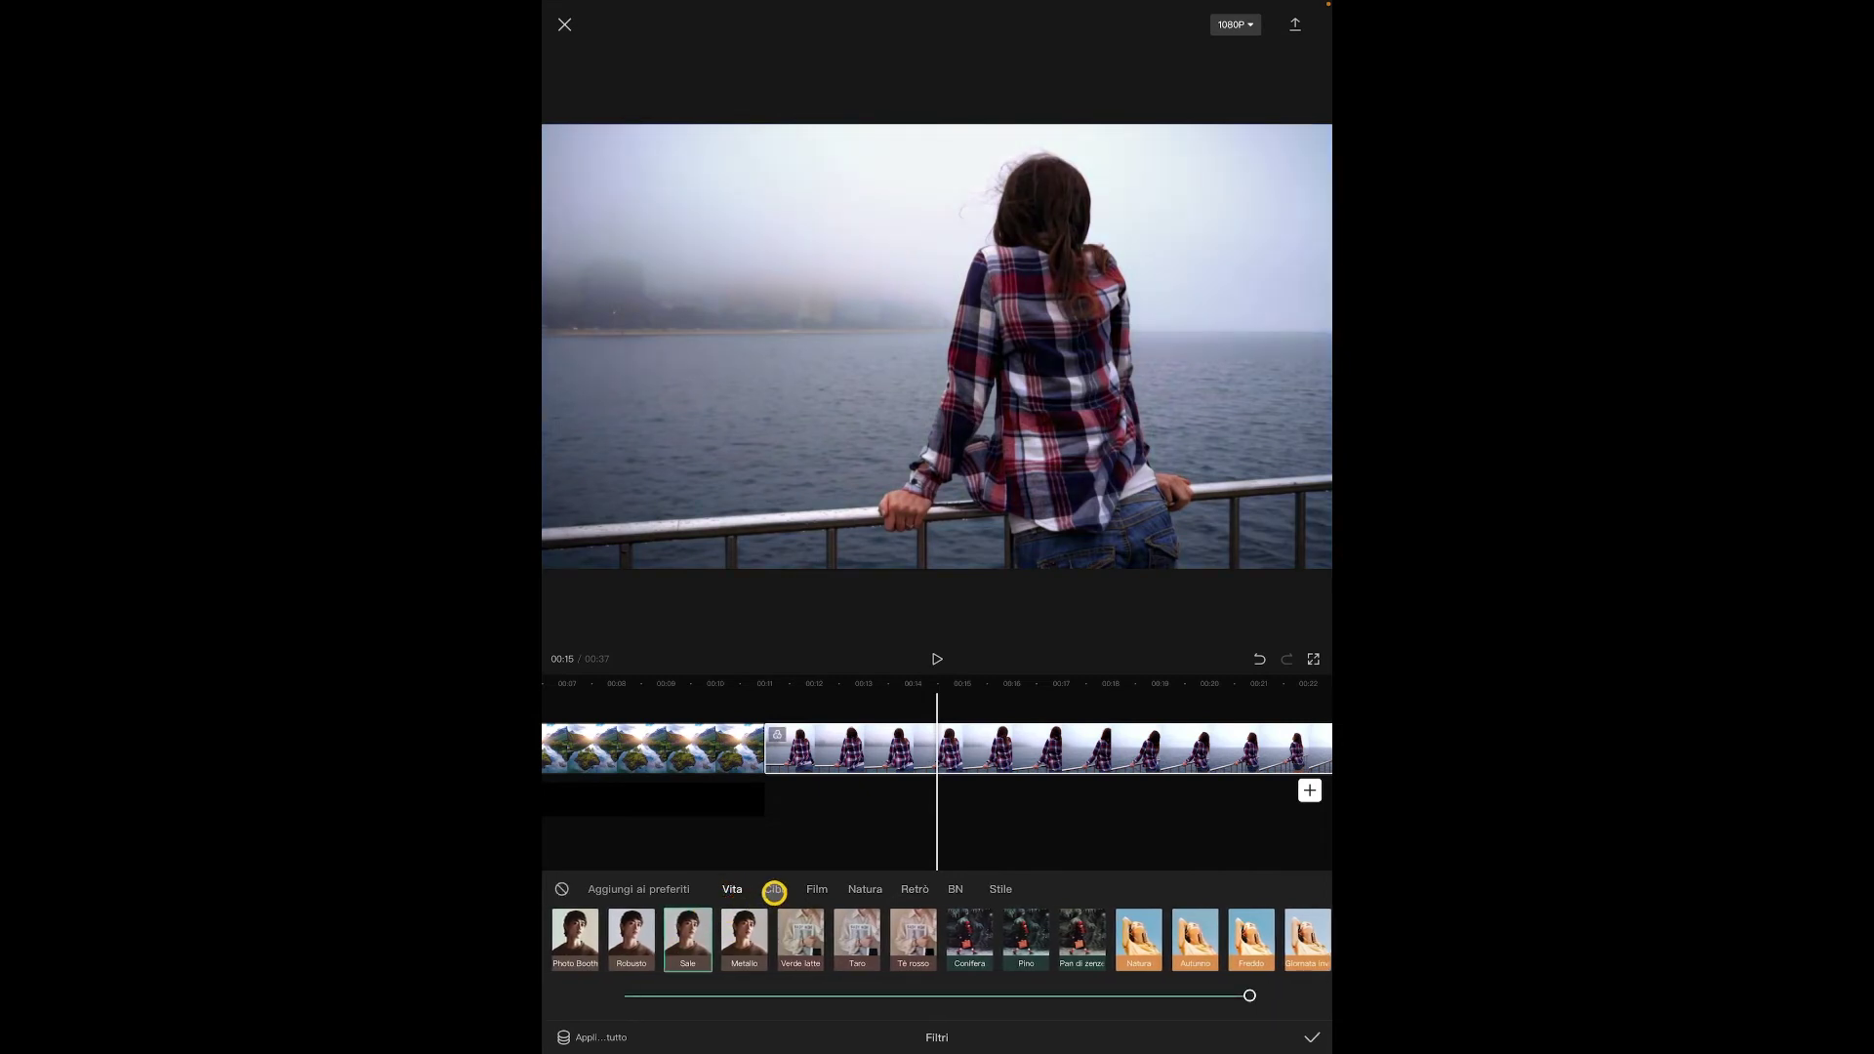
click(773, 890)
click(740, 890)
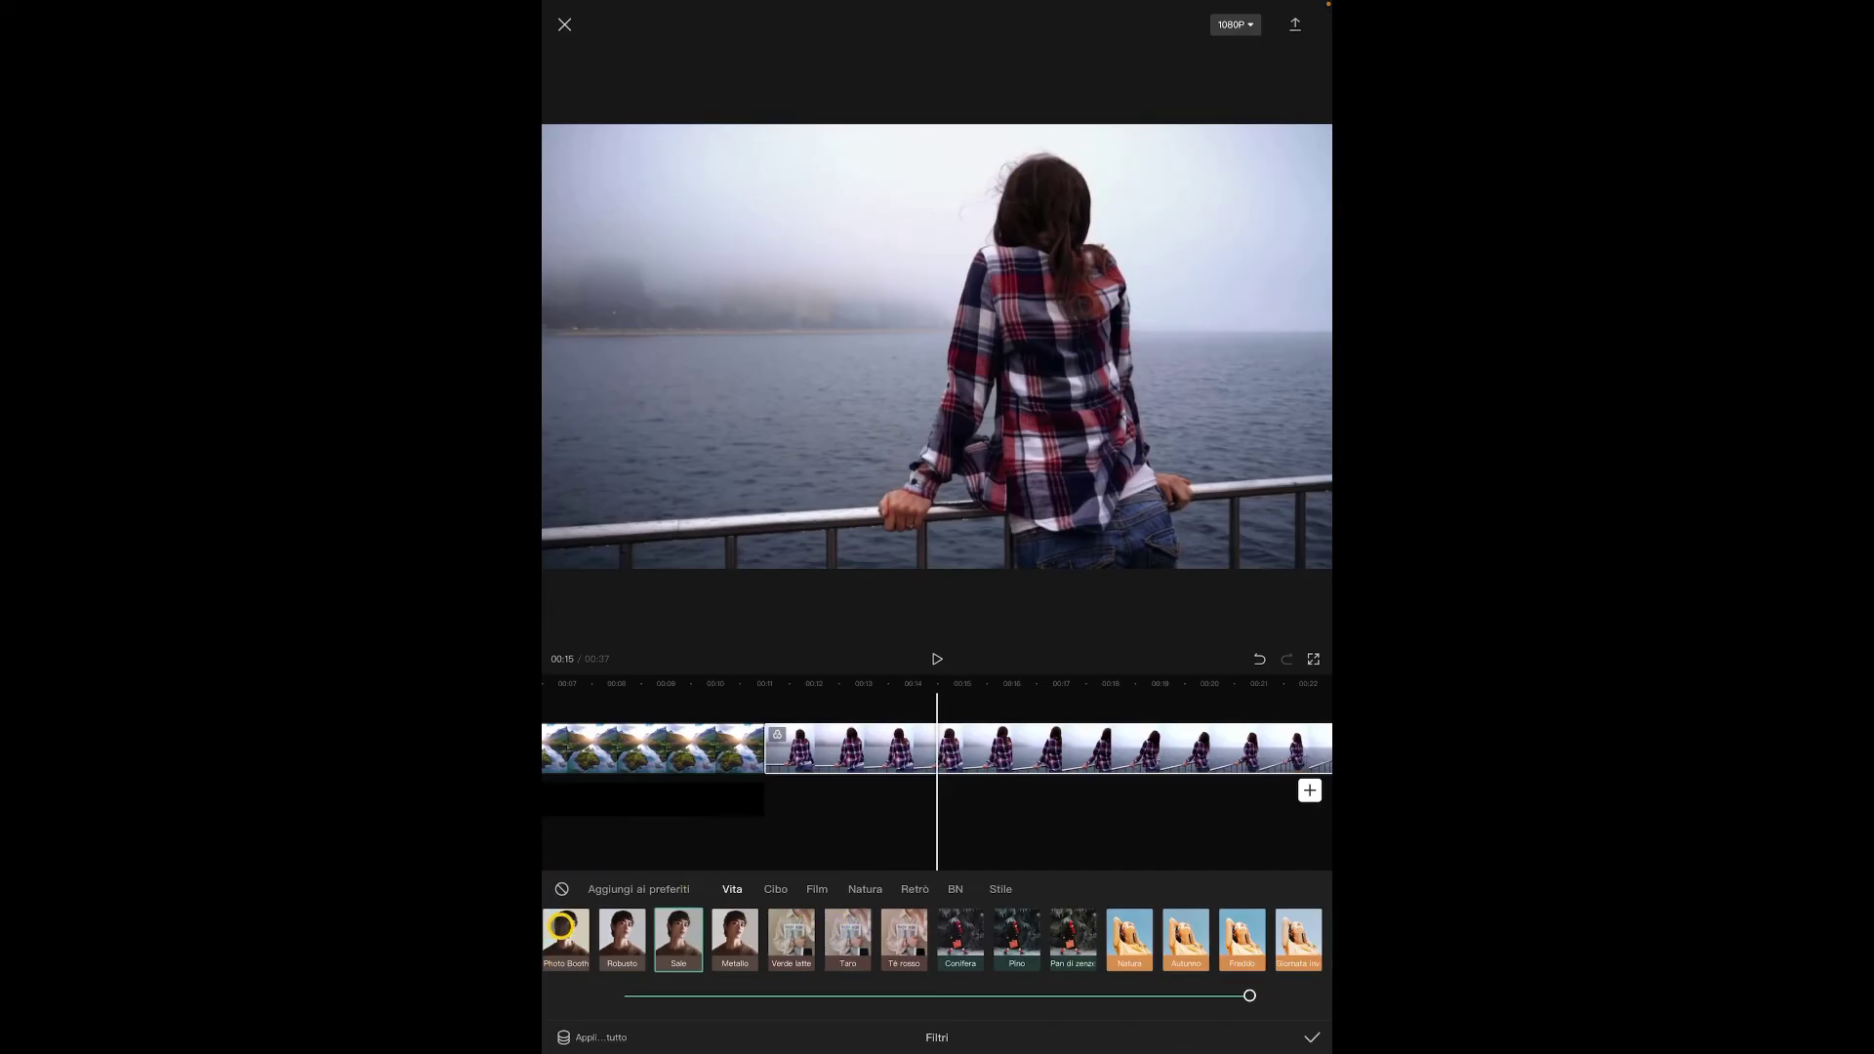
click(615, 944)
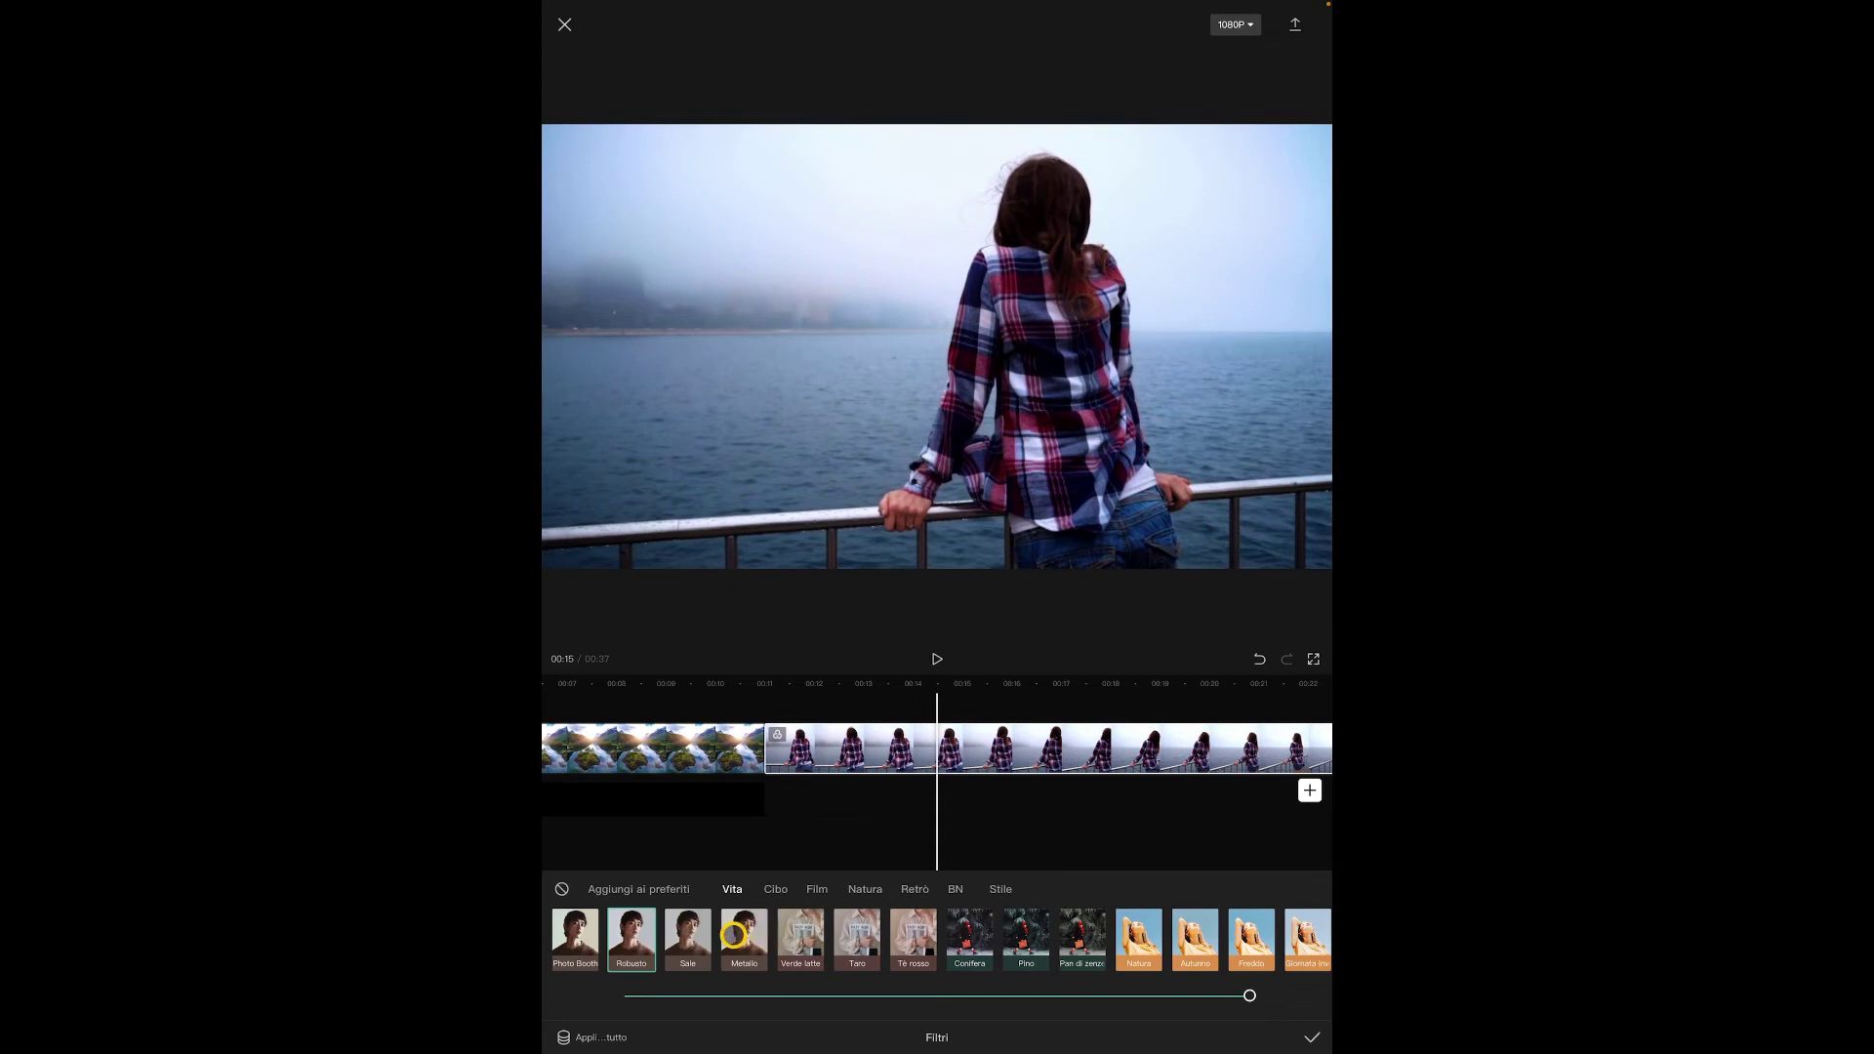
click(733, 935)
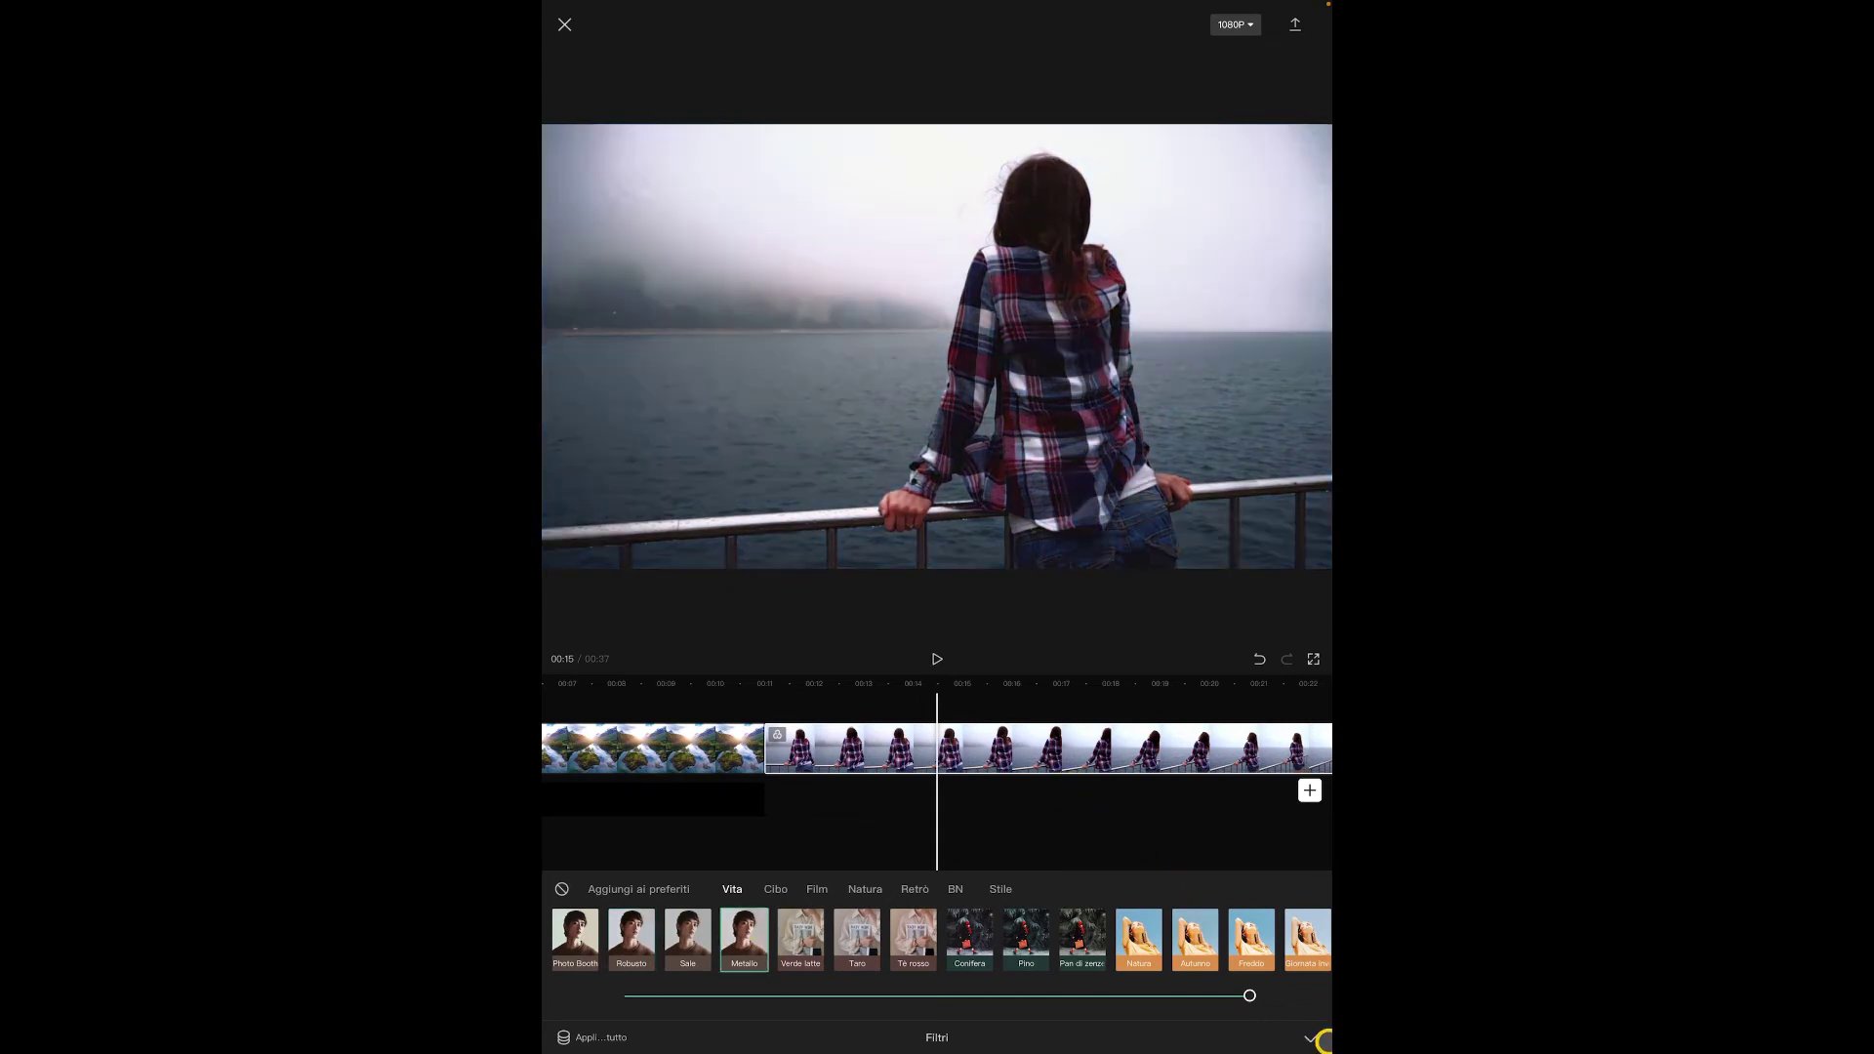
click(1306, 1037)
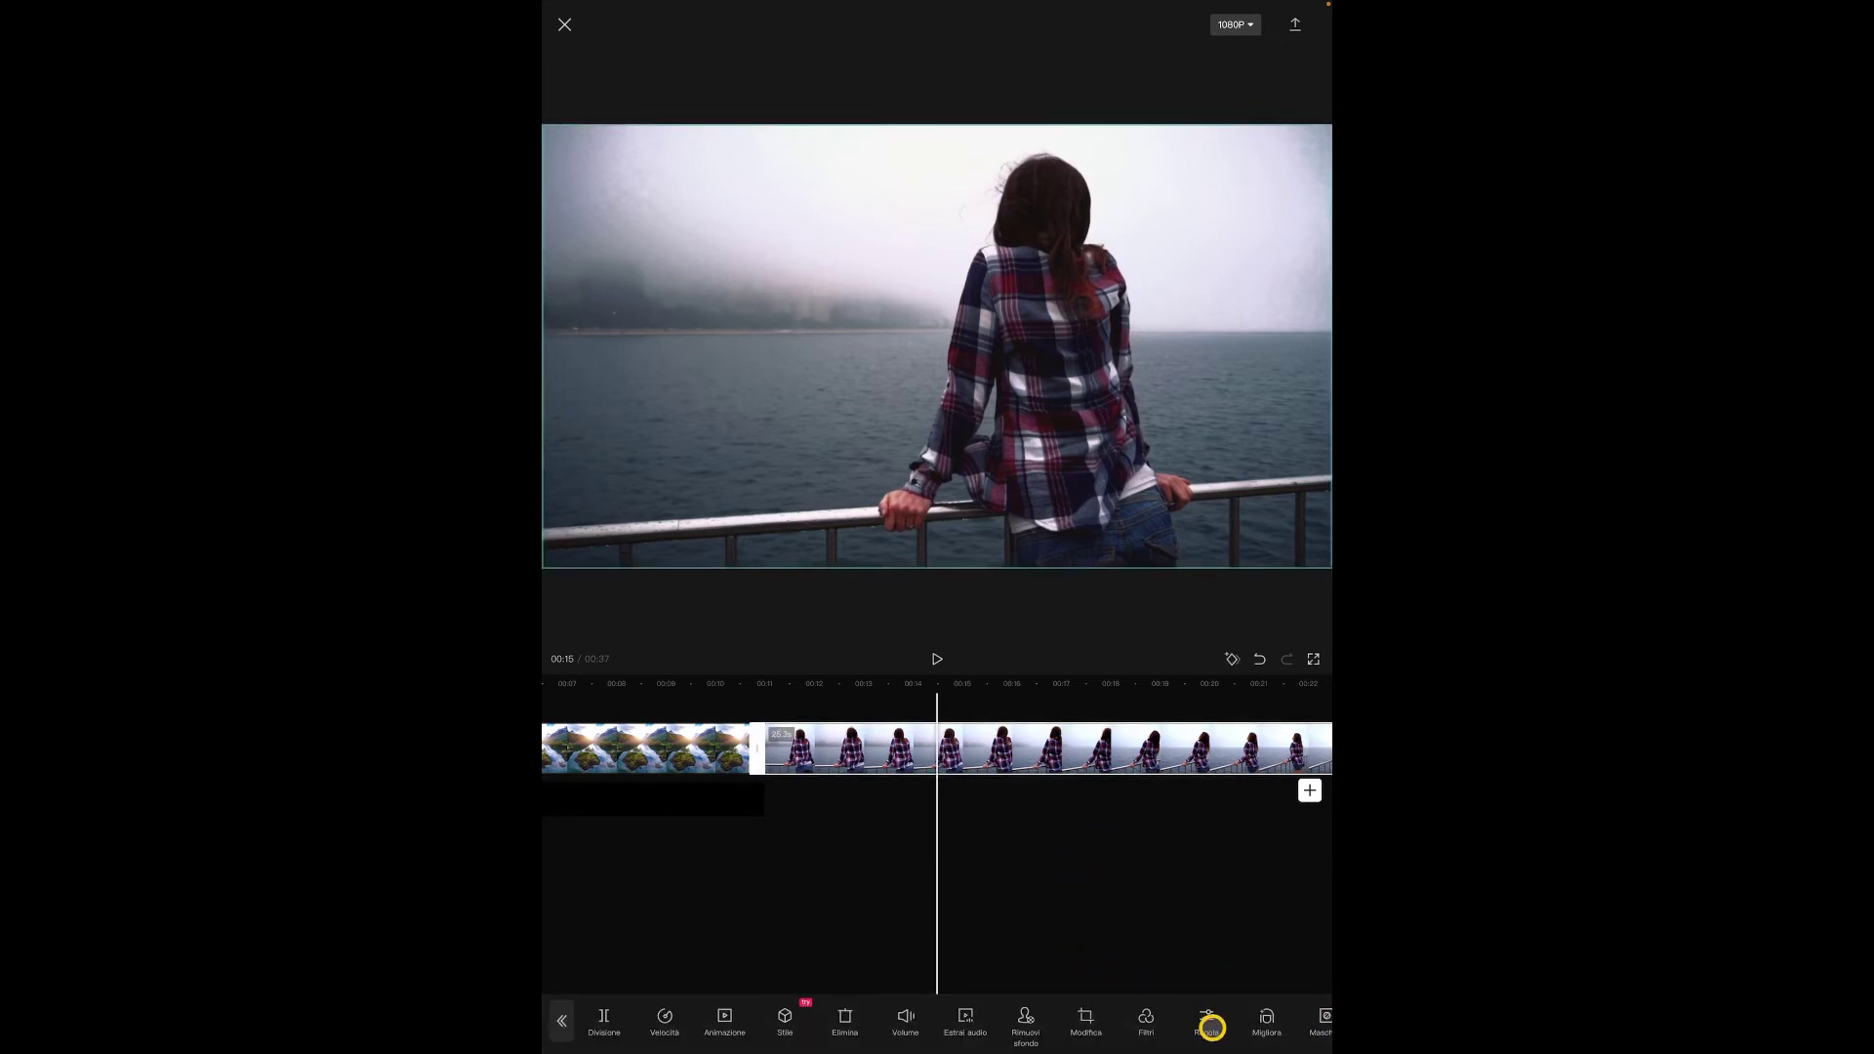
Adjust the railing clip: brightness -6, higher contrast, lower saturation, sharpness about 30
click(1211, 1025)
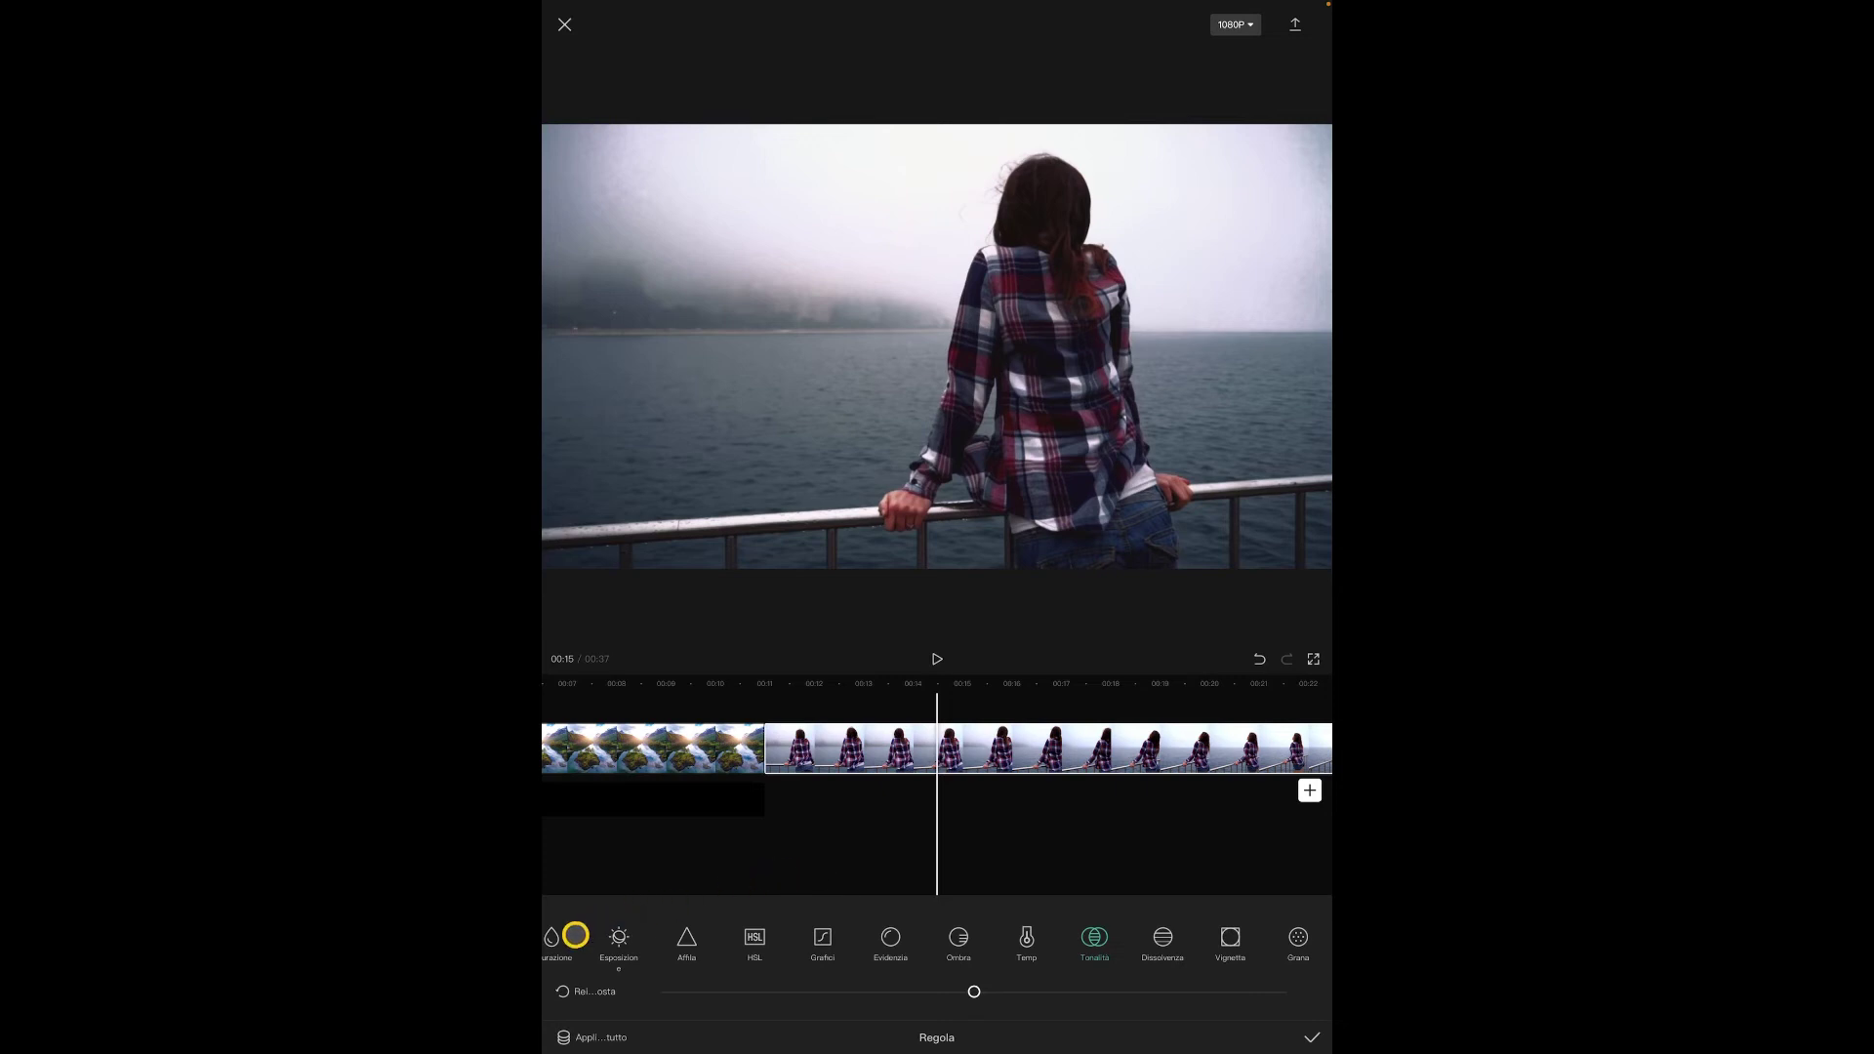
scroll(605, 945, left, 3)
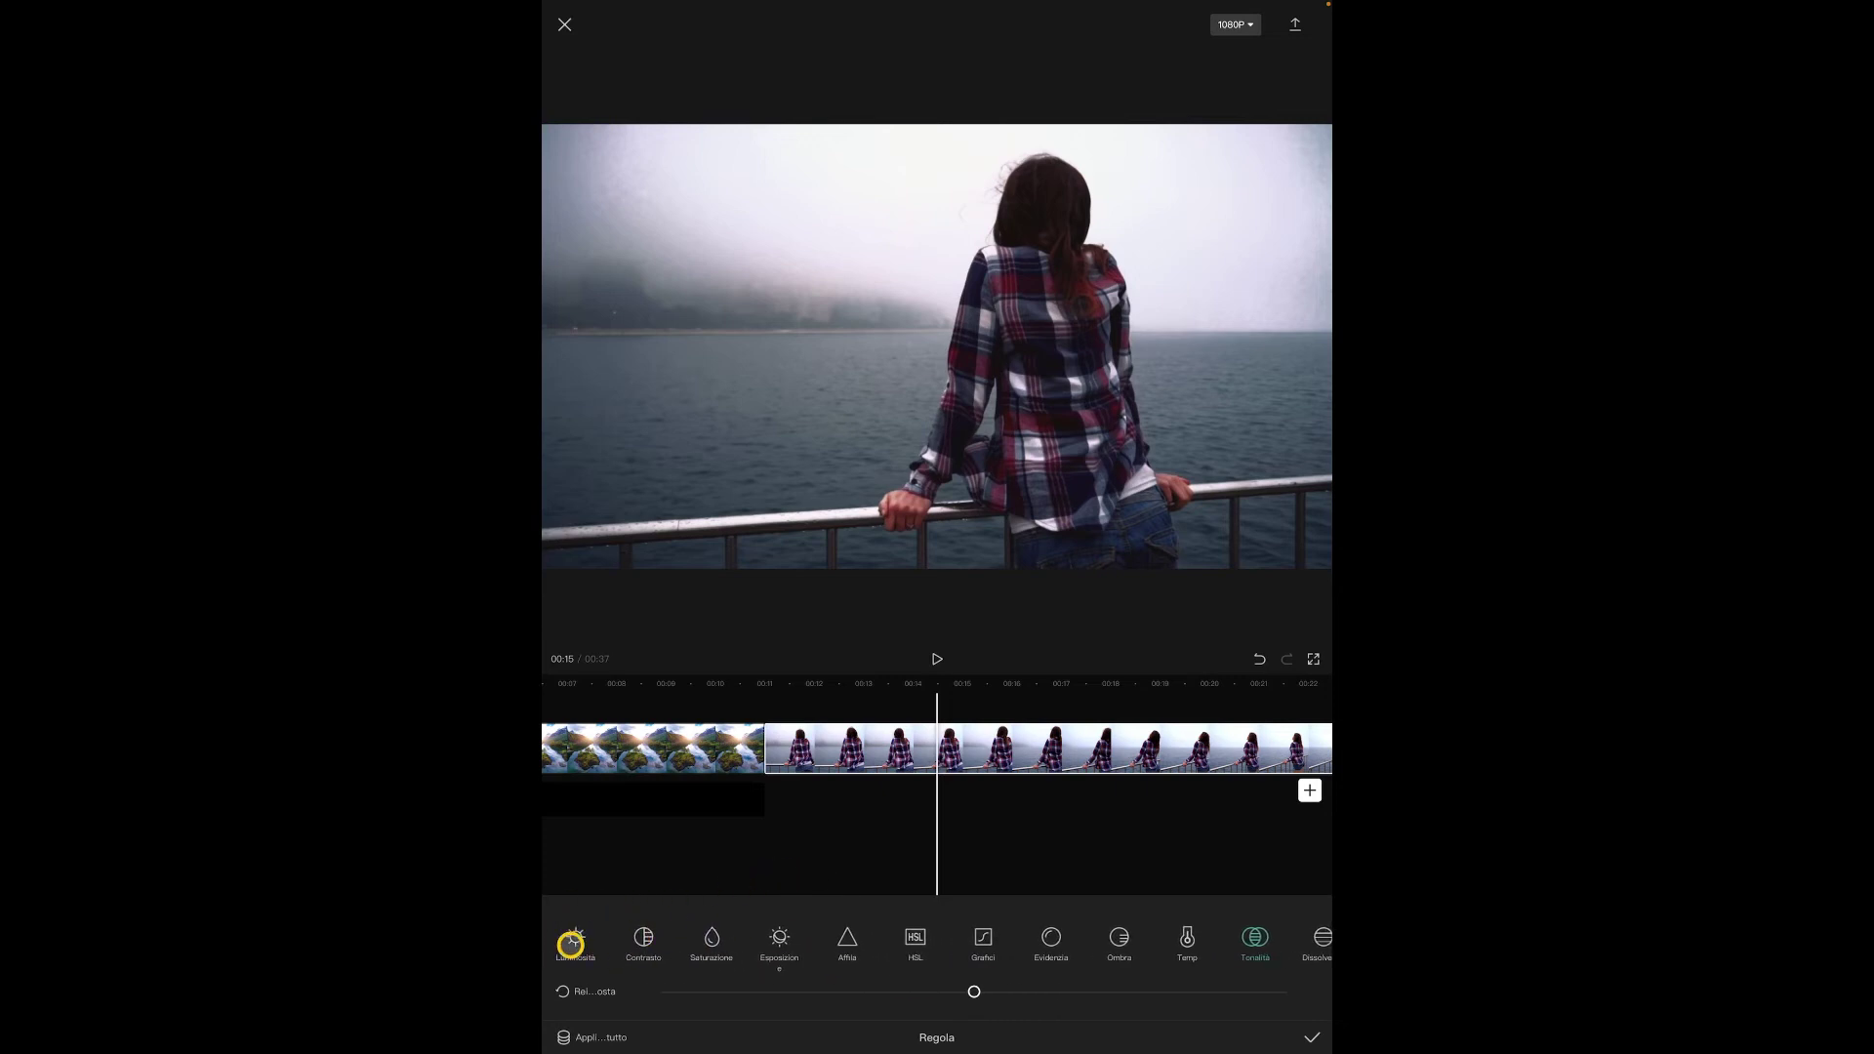
click(566, 935)
mouse_move(977, 988)
mouse_down()
mouse_move(936, 991)
mouse_move(952, 990)
mouse_up()
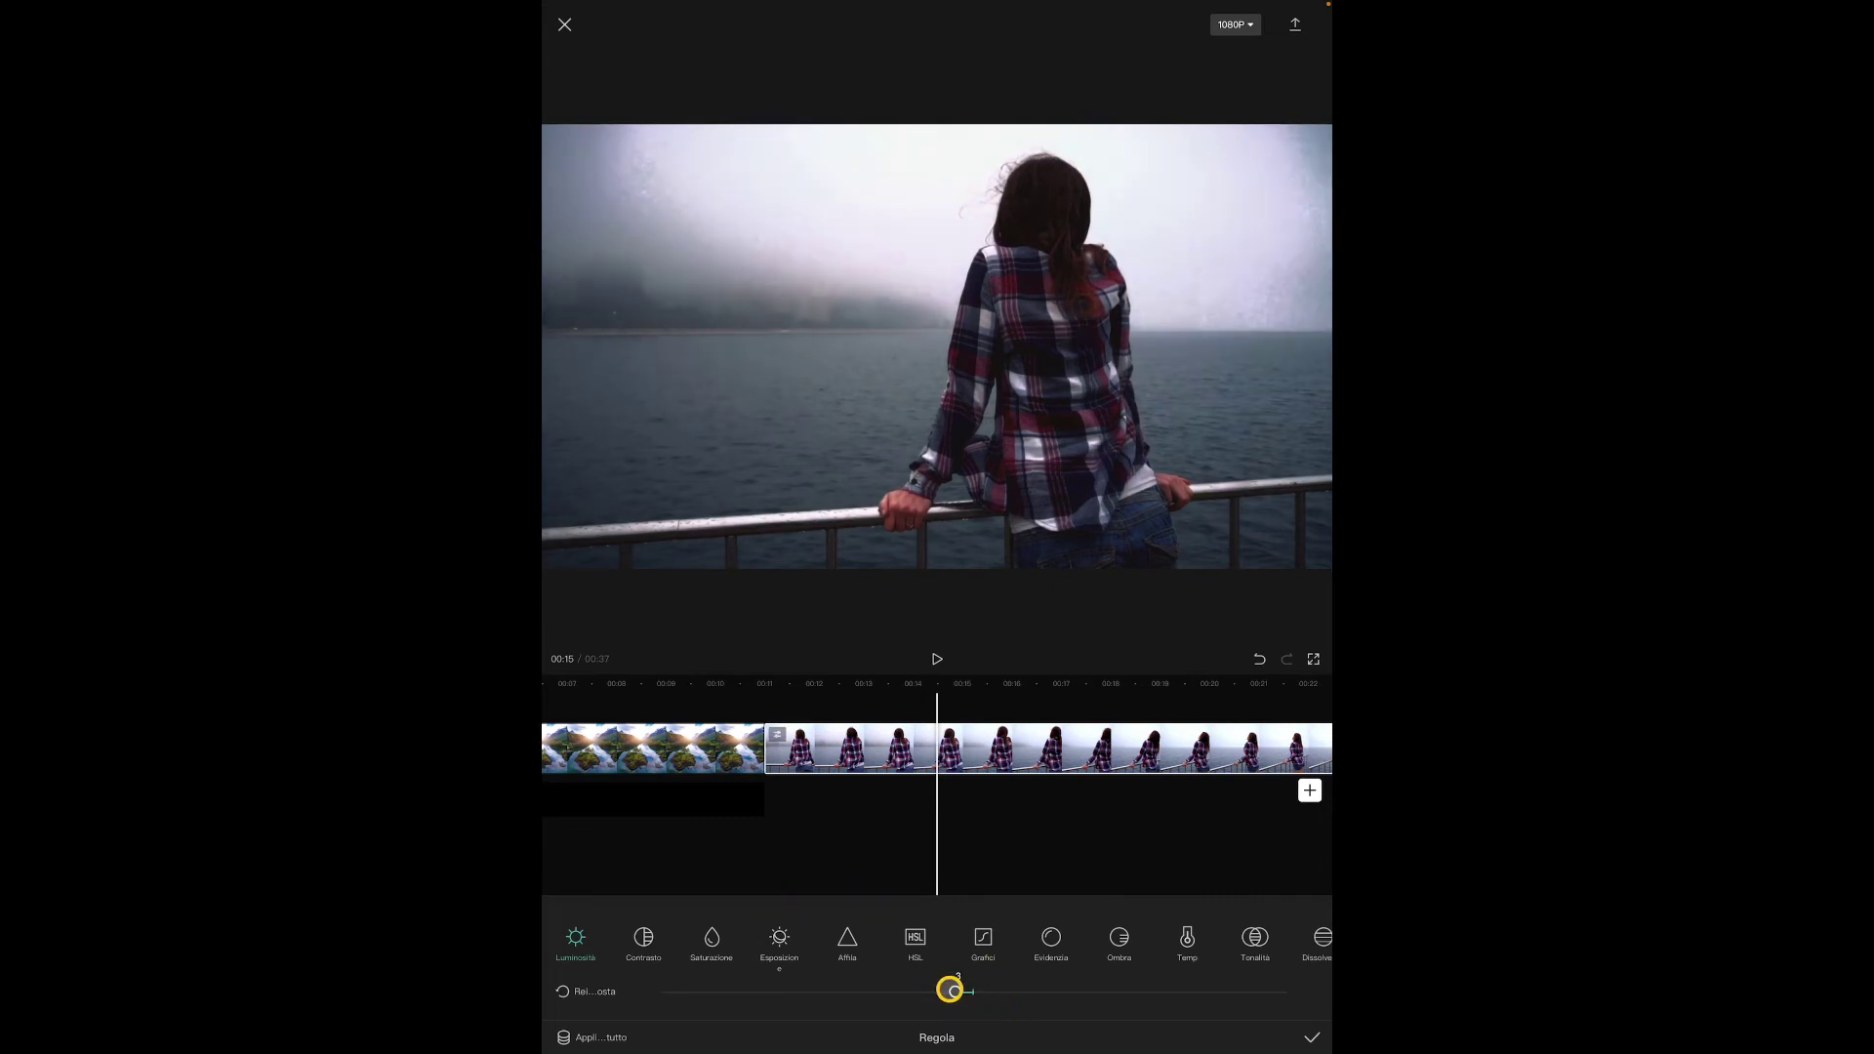
click(647, 935)
drag(975, 991, 1009, 986)
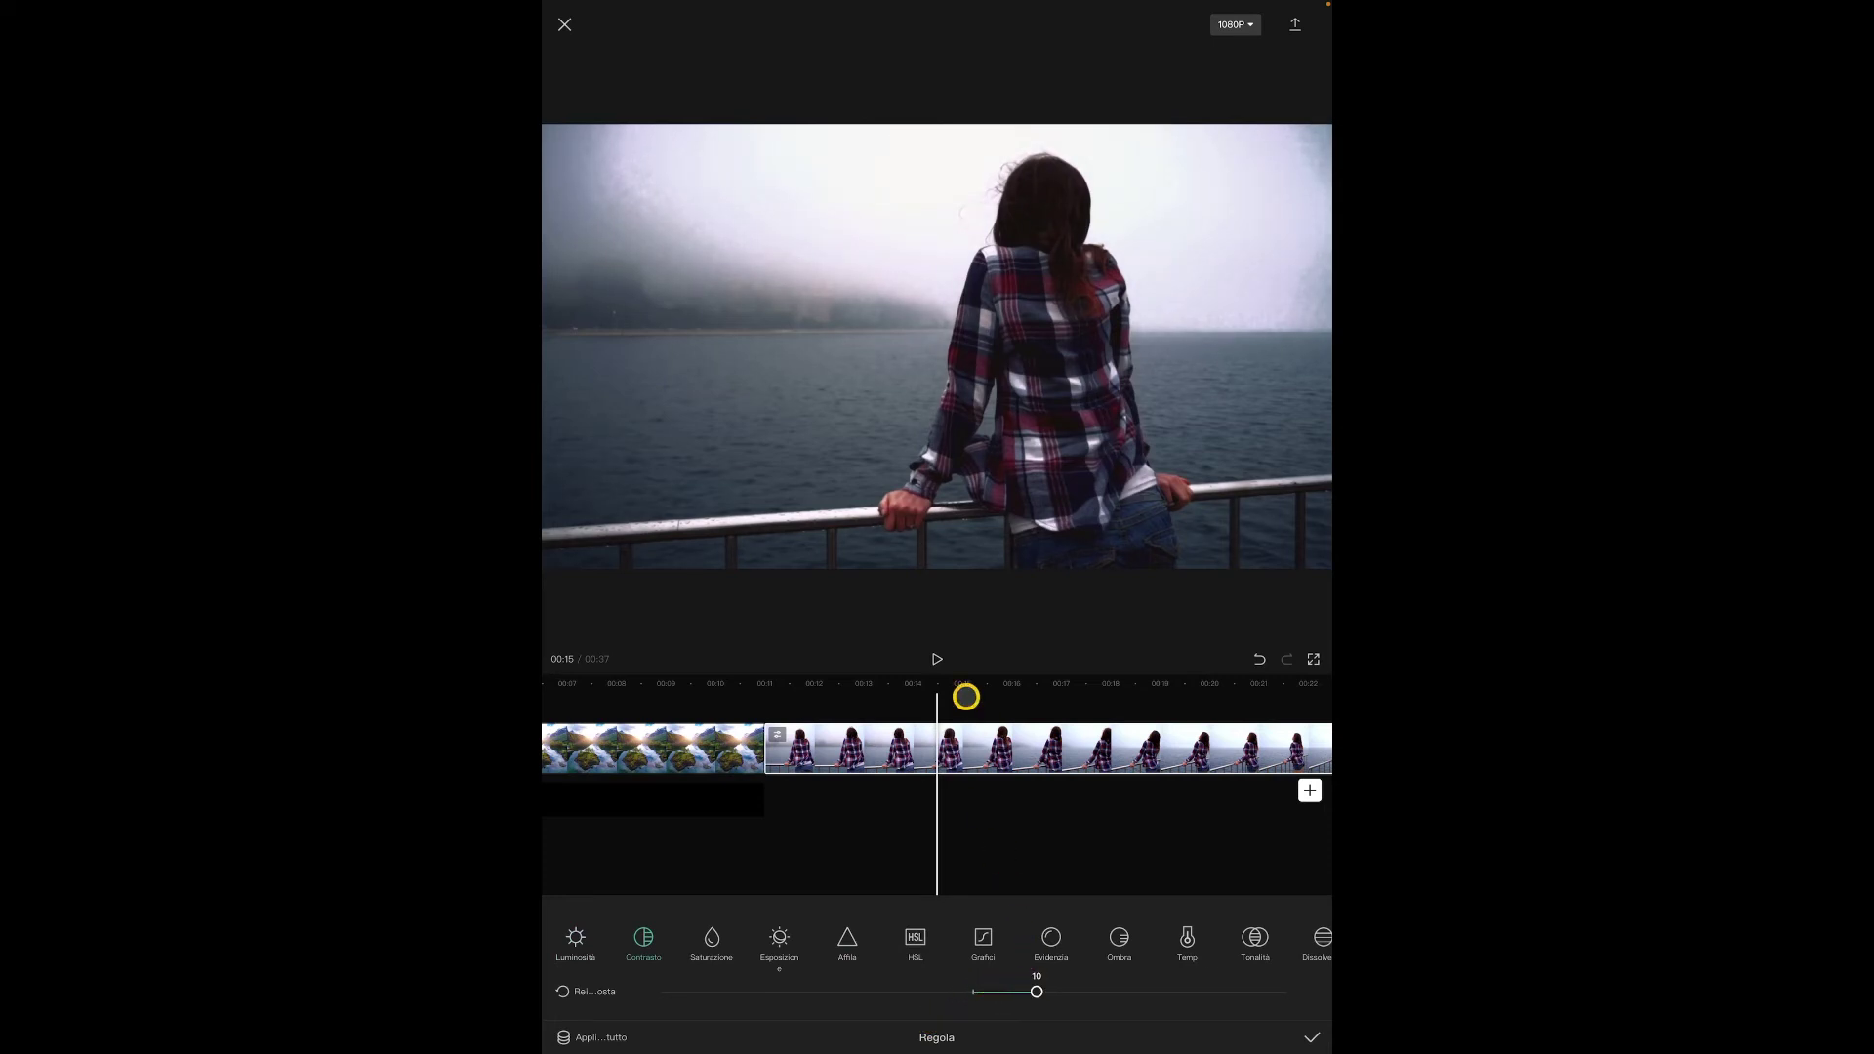
click(711, 933)
drag(964, 985, 933, 987)
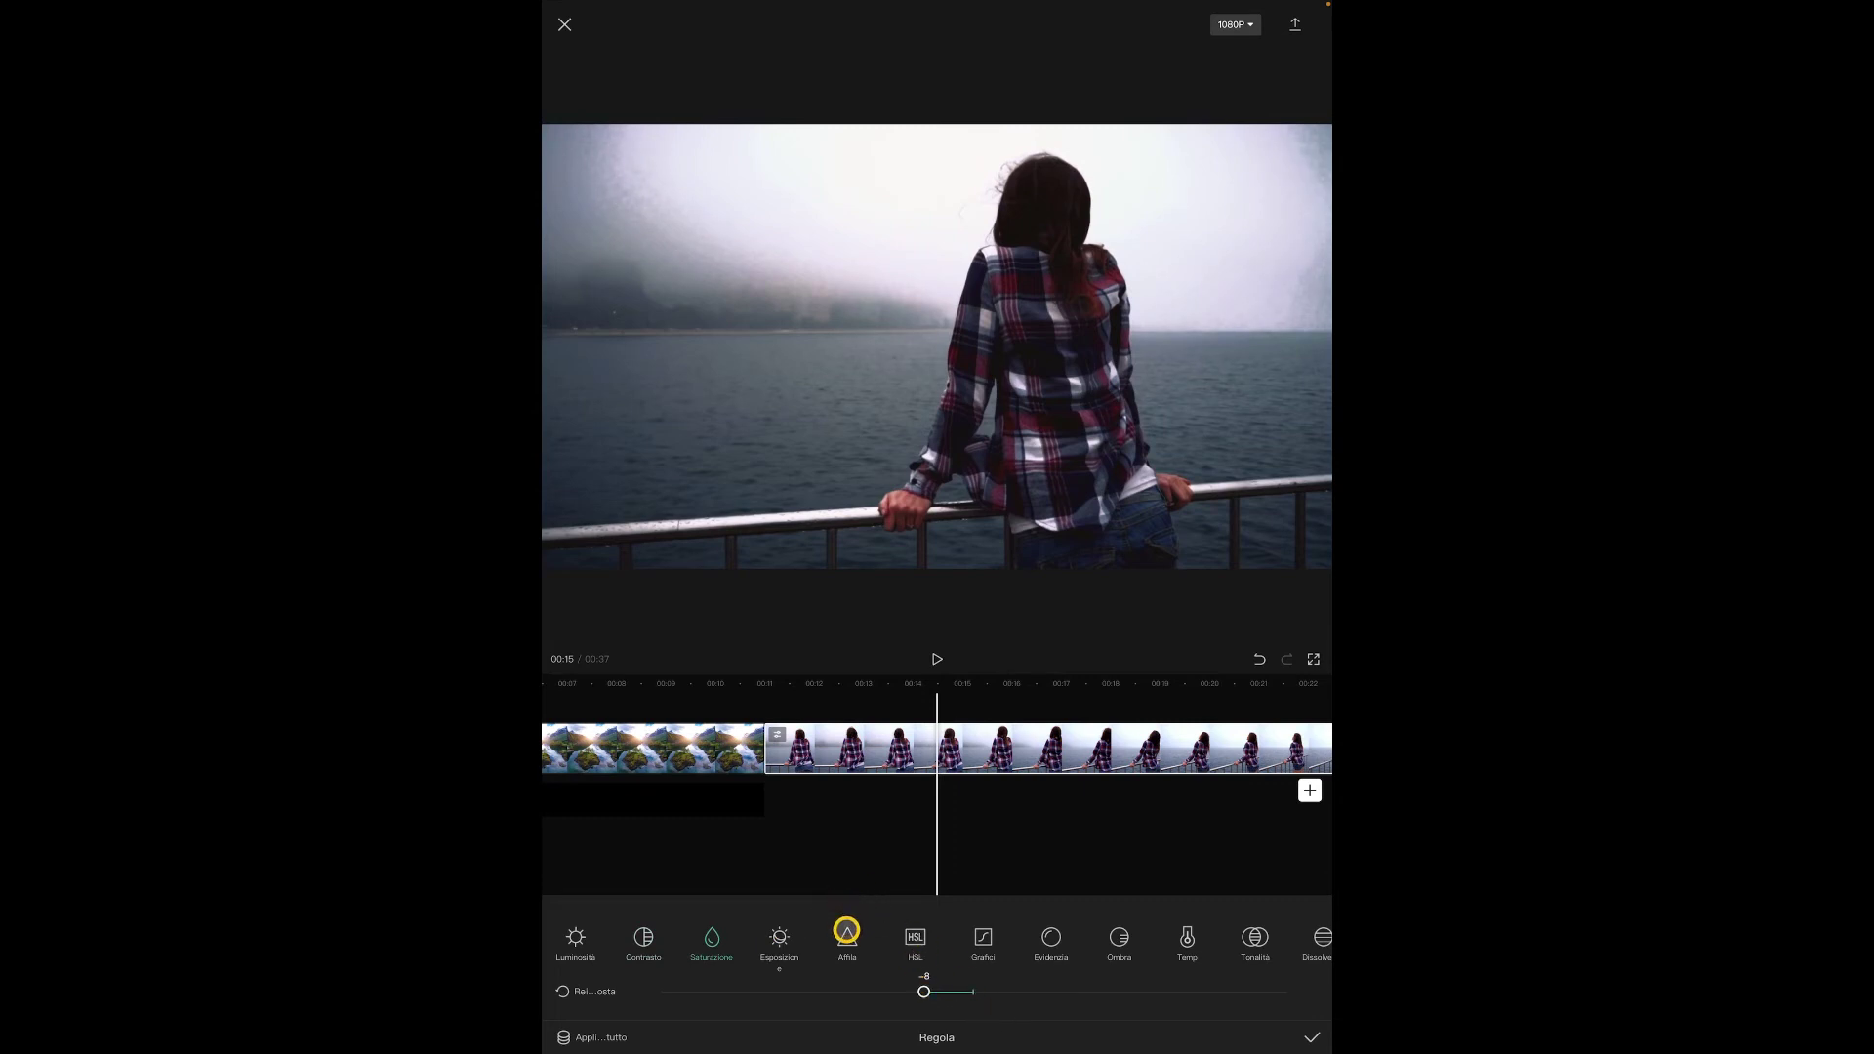
click(846, 932)
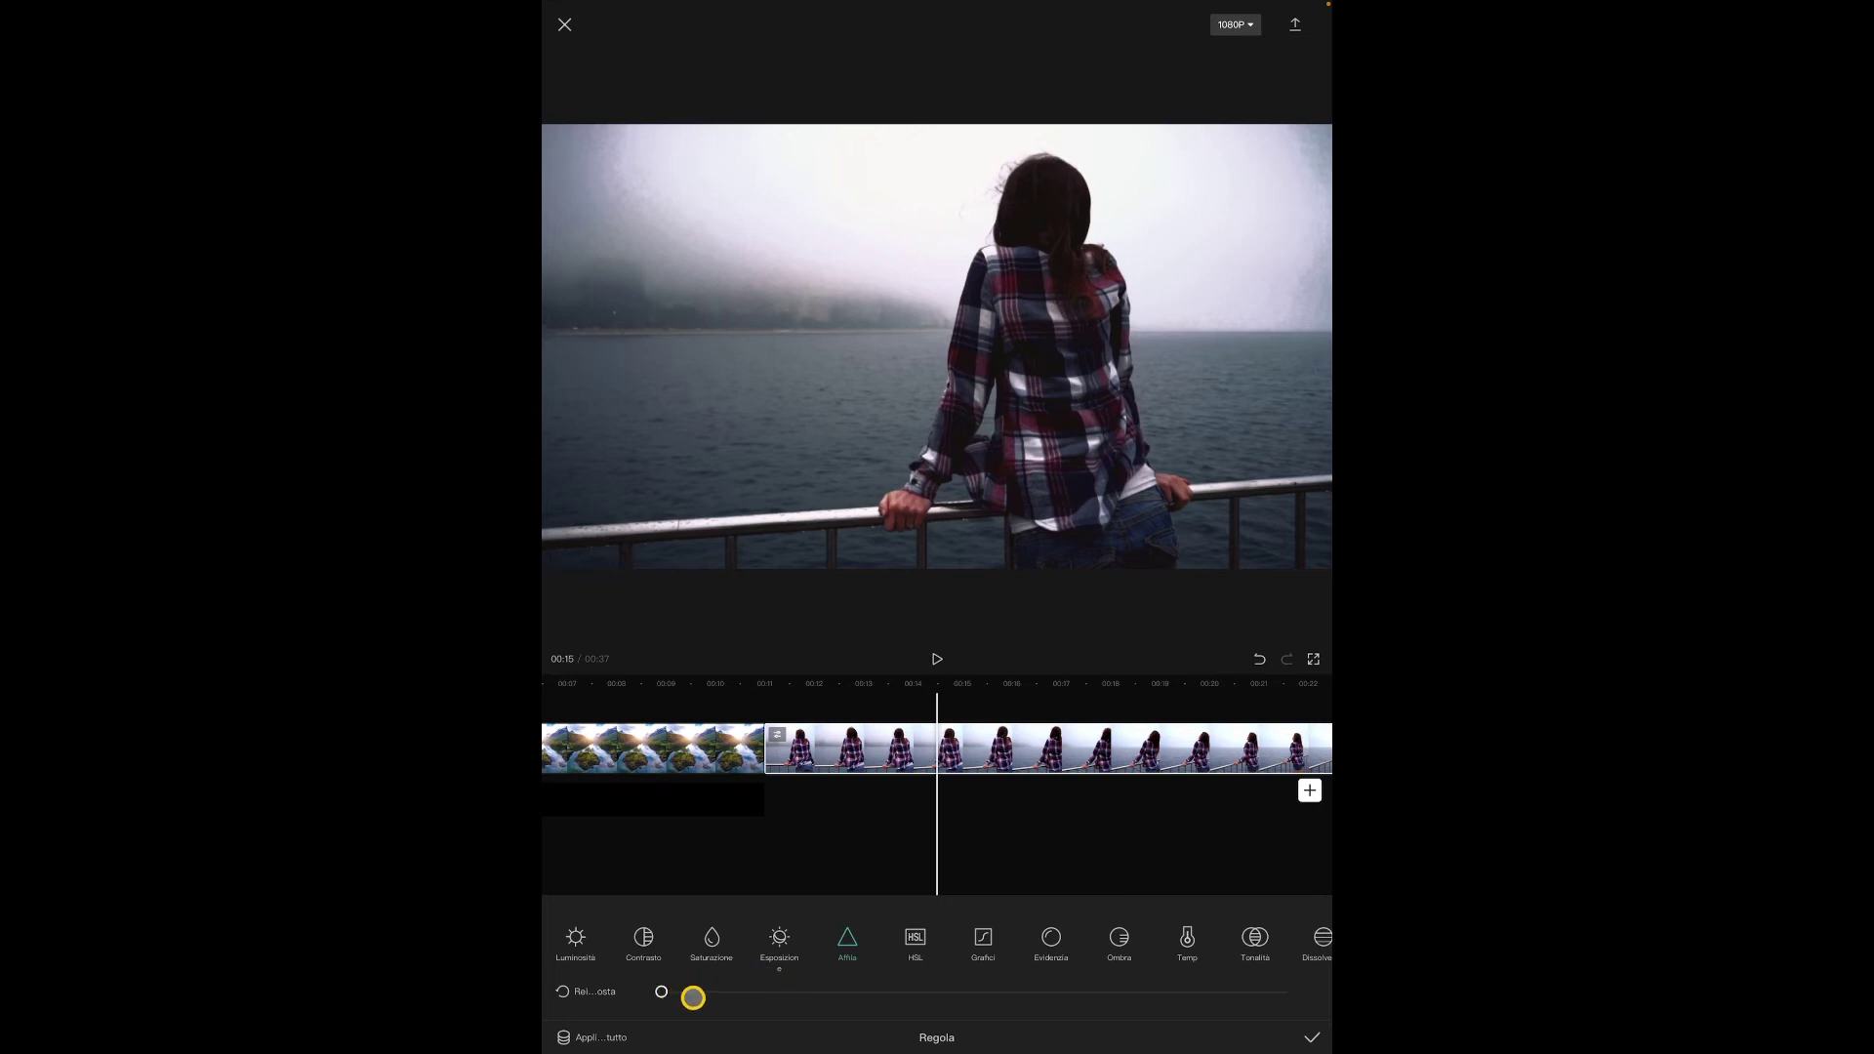
drag(660, 992, 849, 992)
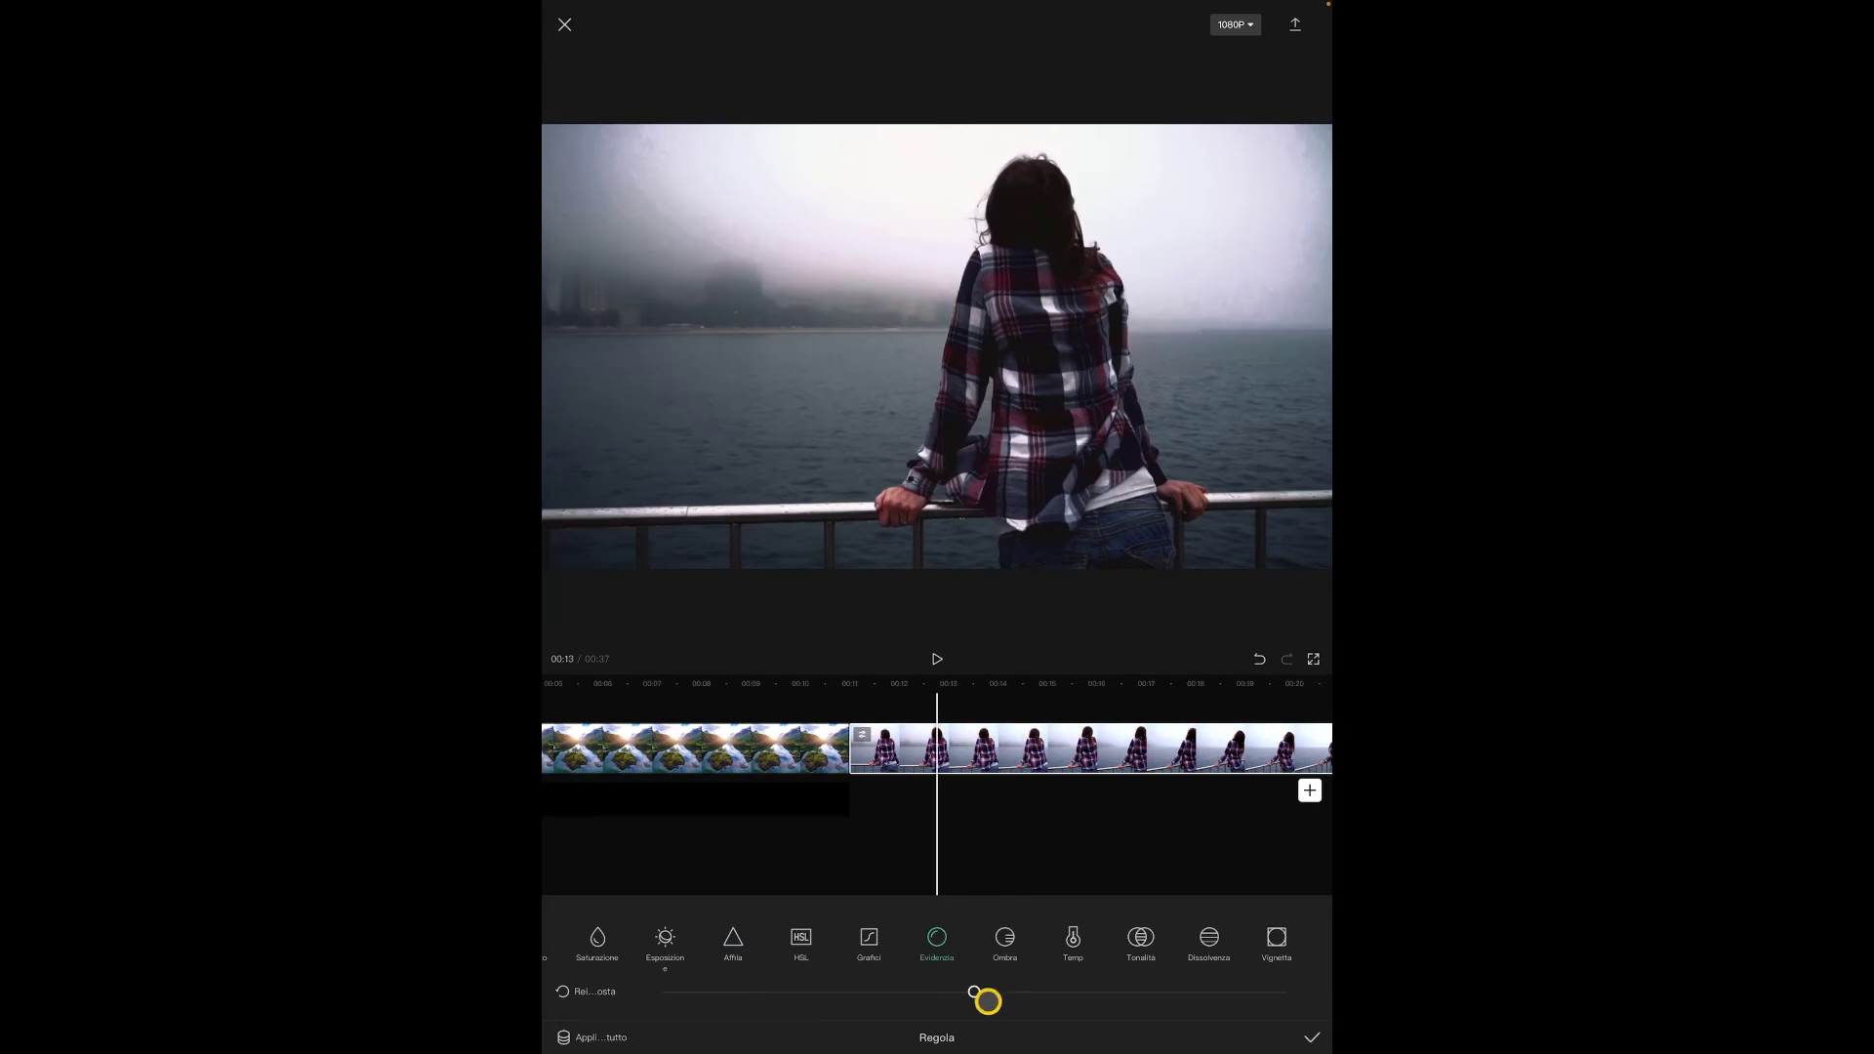
Set highlights -13, shadows -15, slightly cooler temperature and tint 4, then confirm the adjustments
mouse_move(980, 993)
mouse_down()
mouse_move(1016, 995)
mouse_move(887, 1018)
mouse_move(1024, 995)
mouse_move(1010, 1008)
mouse_up()
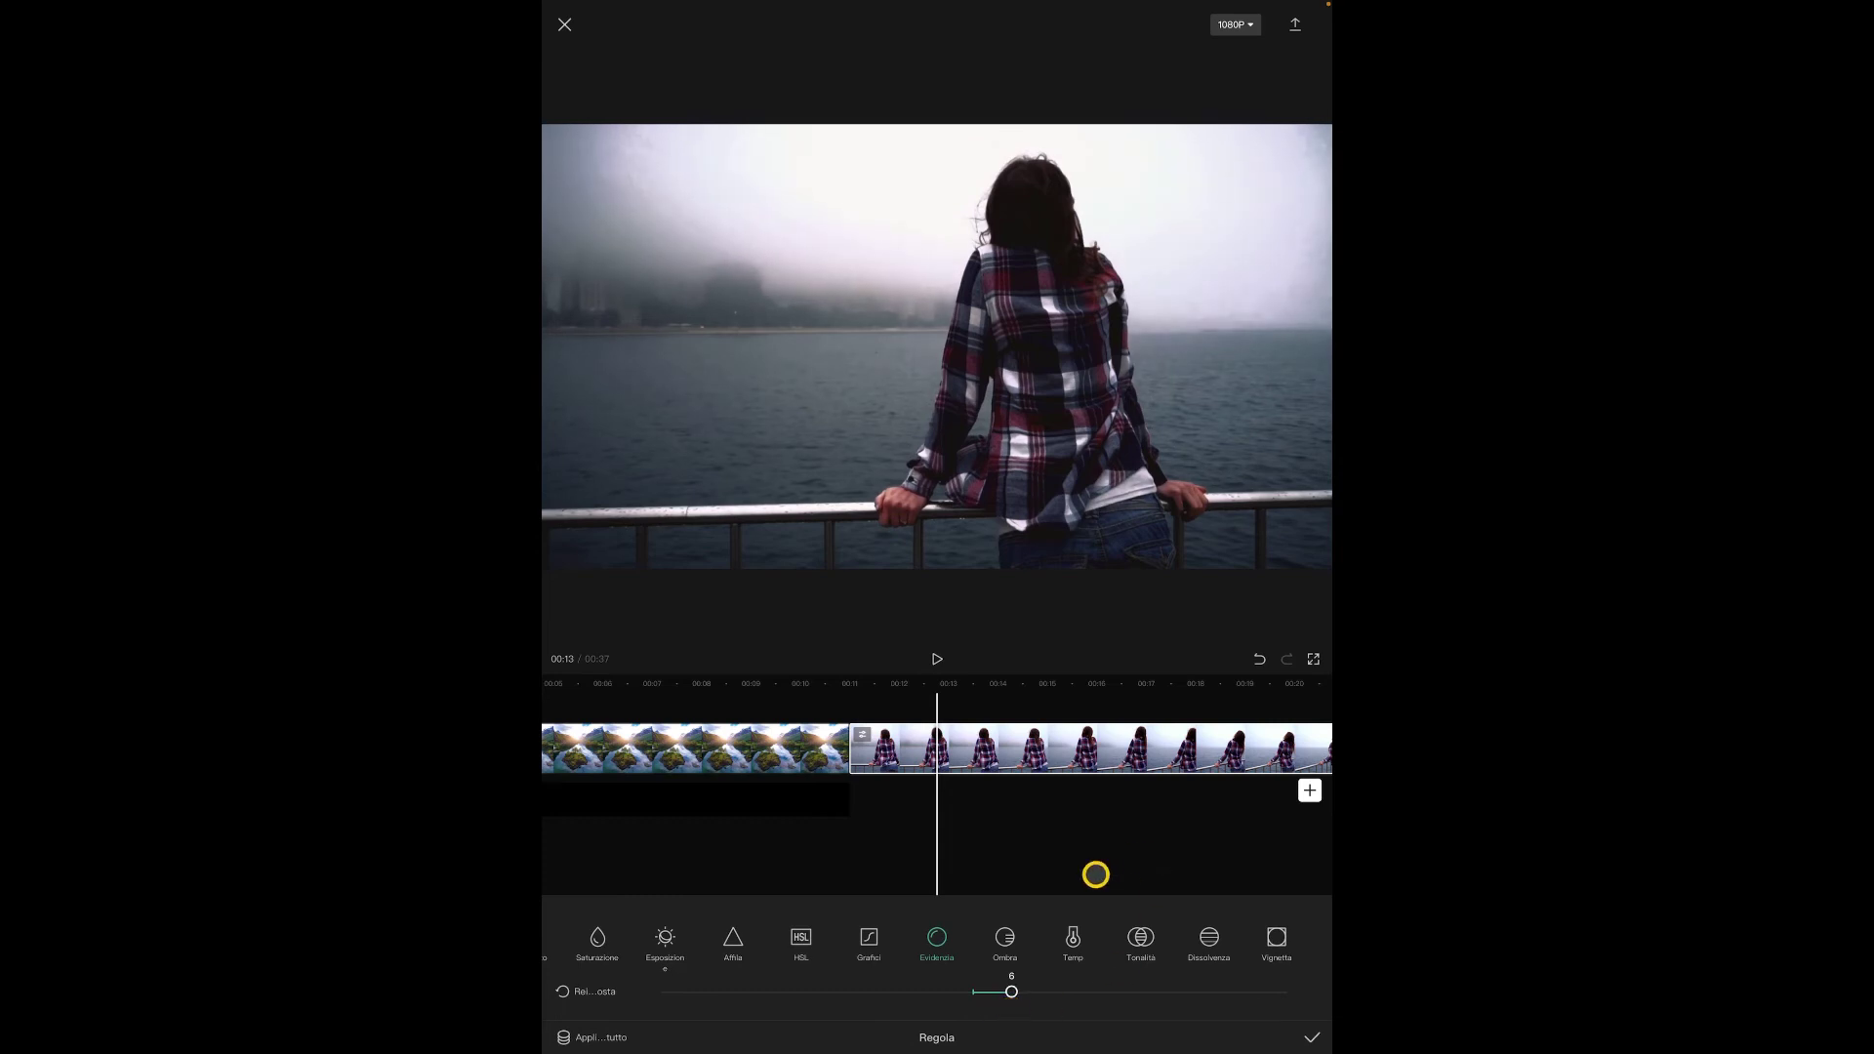
click(1010, 935)
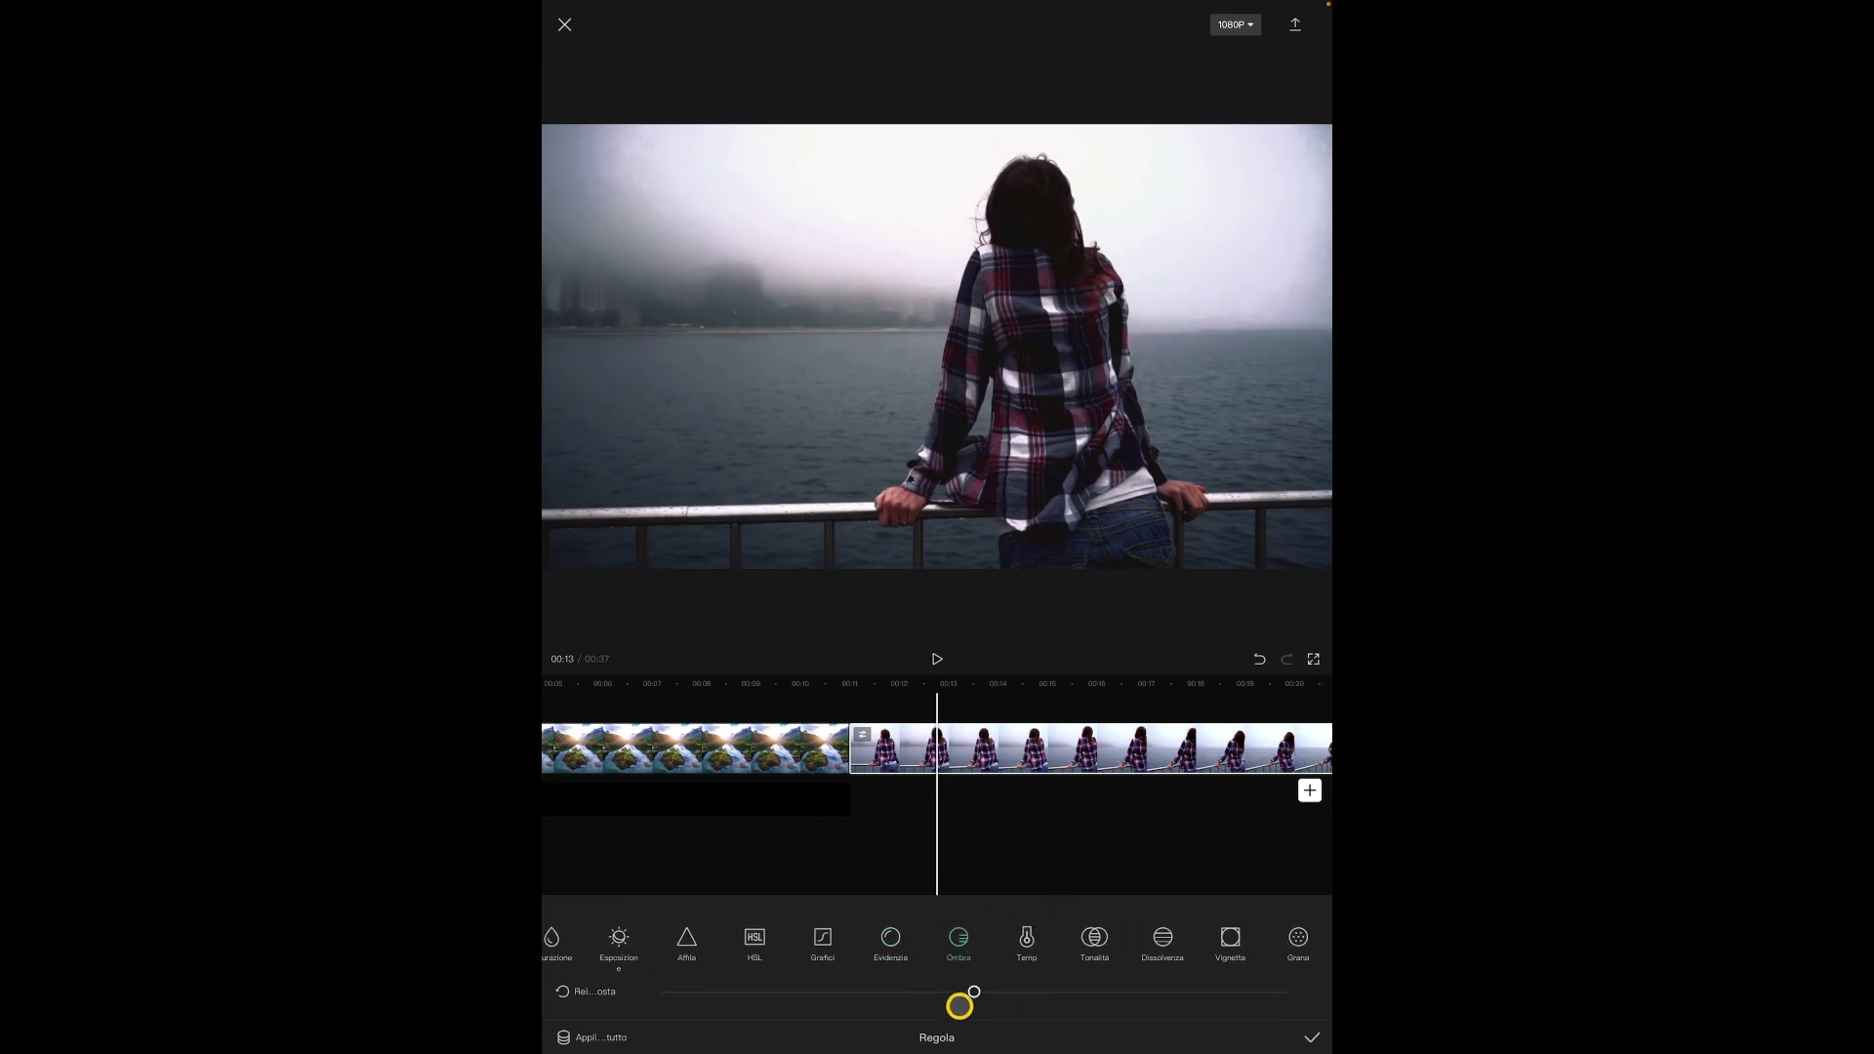
mouse_move(952, 994)
mouse_down()
mouse_move(891, 1003)
mouse_move(1029, 1016)
mouse_move(877, 1037)
mouse_move(1075, 1038)
mouse_move(918, 1050)
mouse_up()
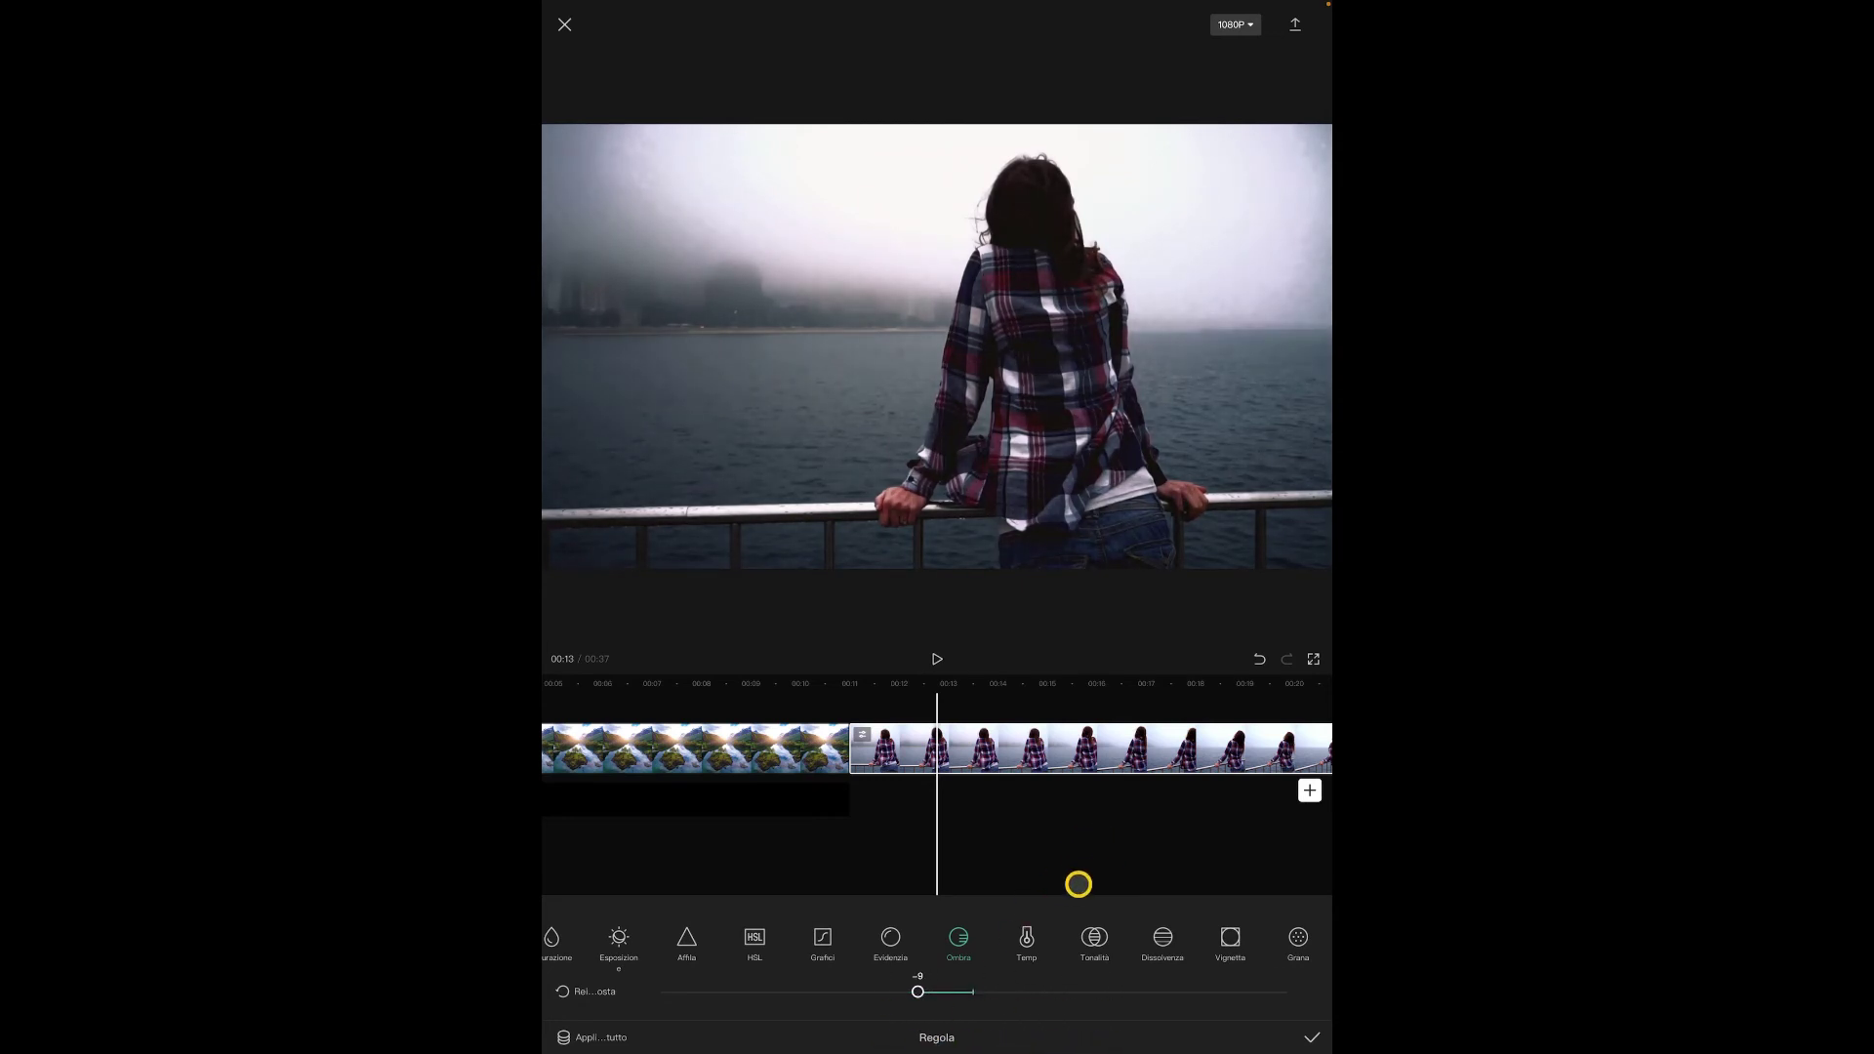
click(1027, 935)
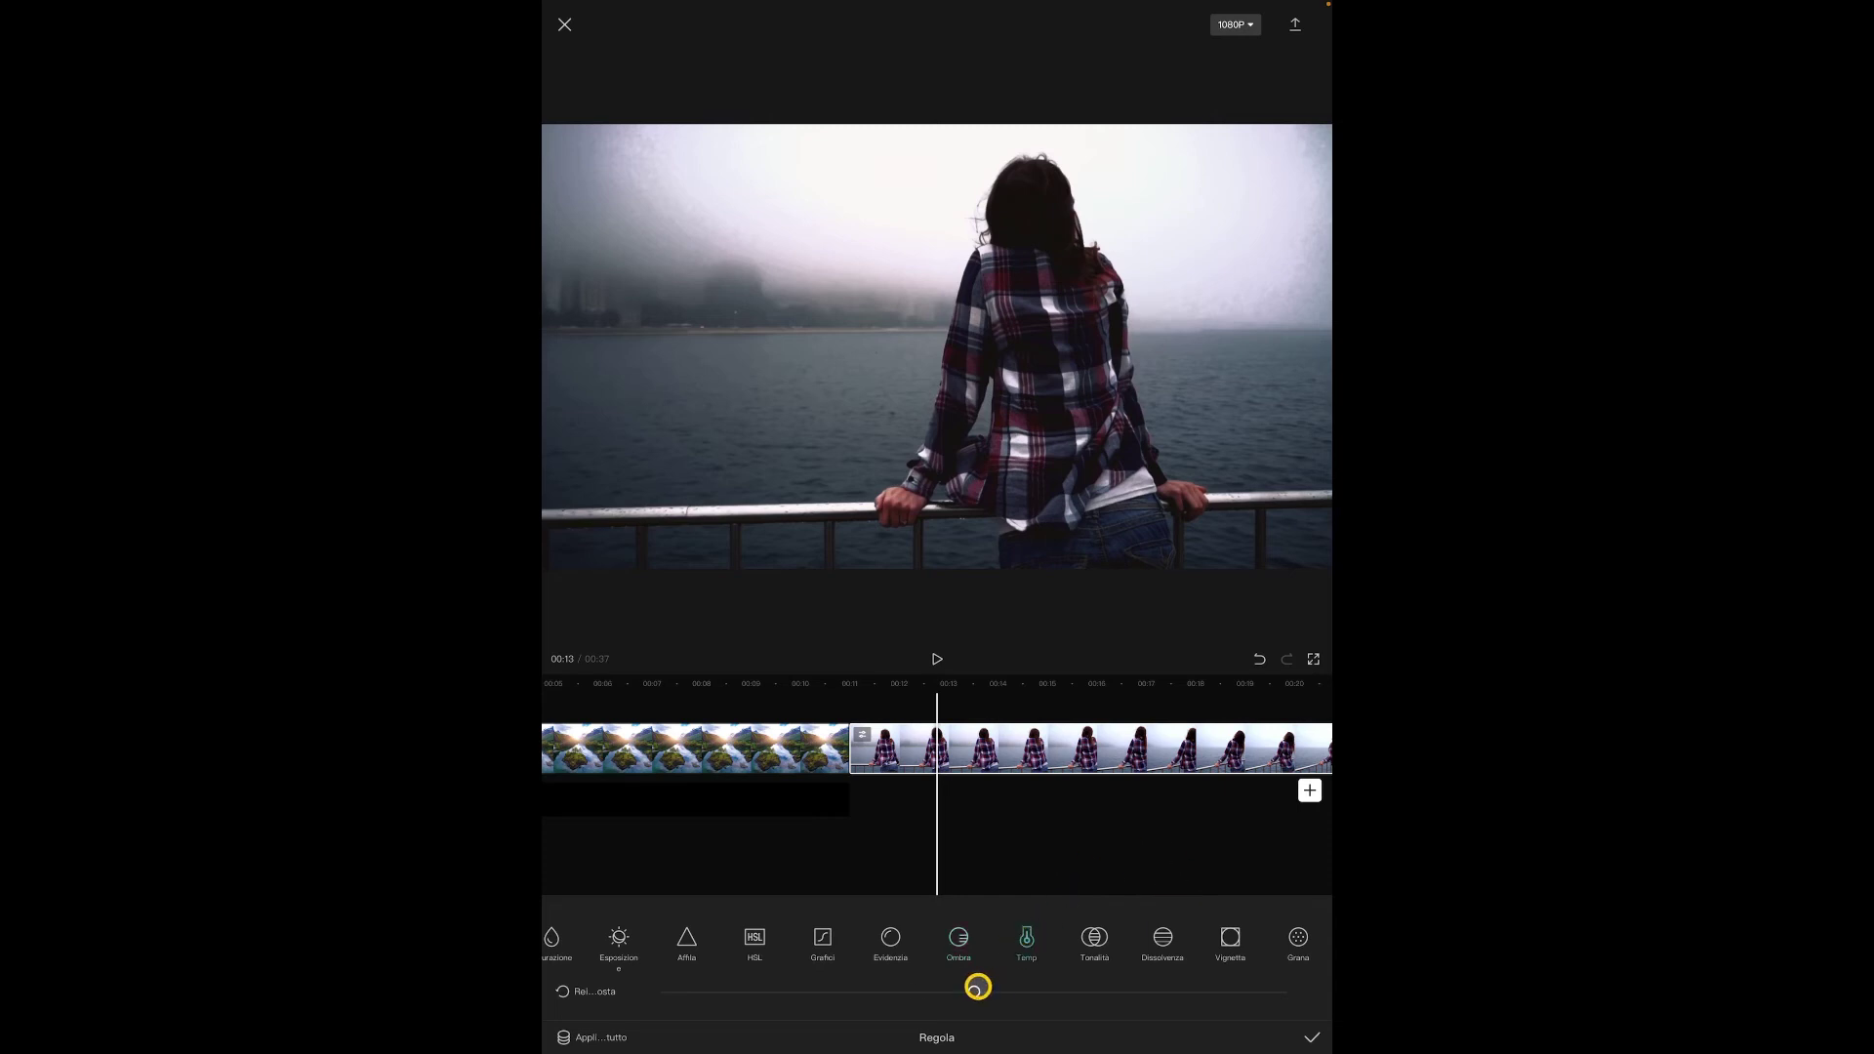
mouse_move(978, 986)
mouse_down()
mouse_move(1088, 986)
mouse_move(862, 990)
mouse_move(929, 1000)
mouse_up()
click(1093, 935)
drag(992, 990, 998, 991)
click(1308, 1036)
Select the black-bars overlay track and move along the timeline to the railing clip
click(923, 829)
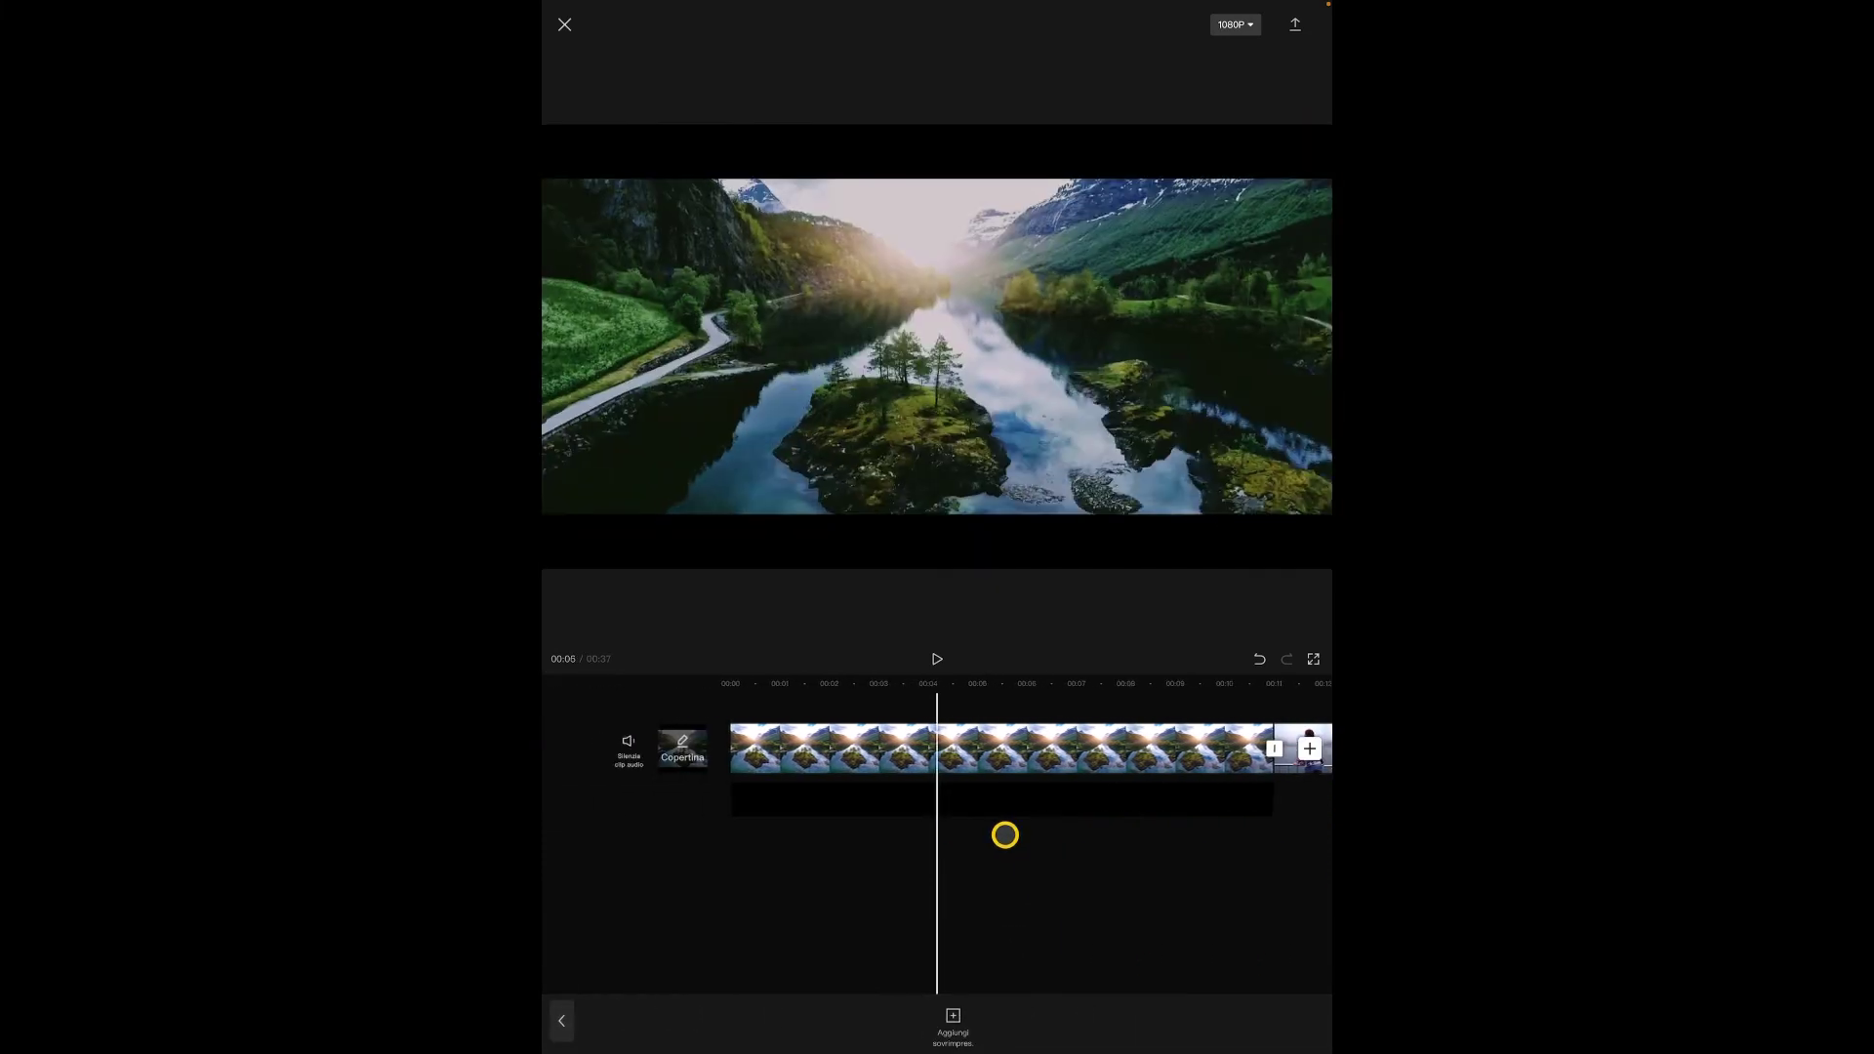
mouse_move(925, 891)
mouse_down()
mouse_move(909, 809)
mouse_move(1327, 816)
mouse_move(1138, 836)
mouse_move(1326, 831)
mouse_move(803, 849)
mouse_move(779, 896)
mouse_up()
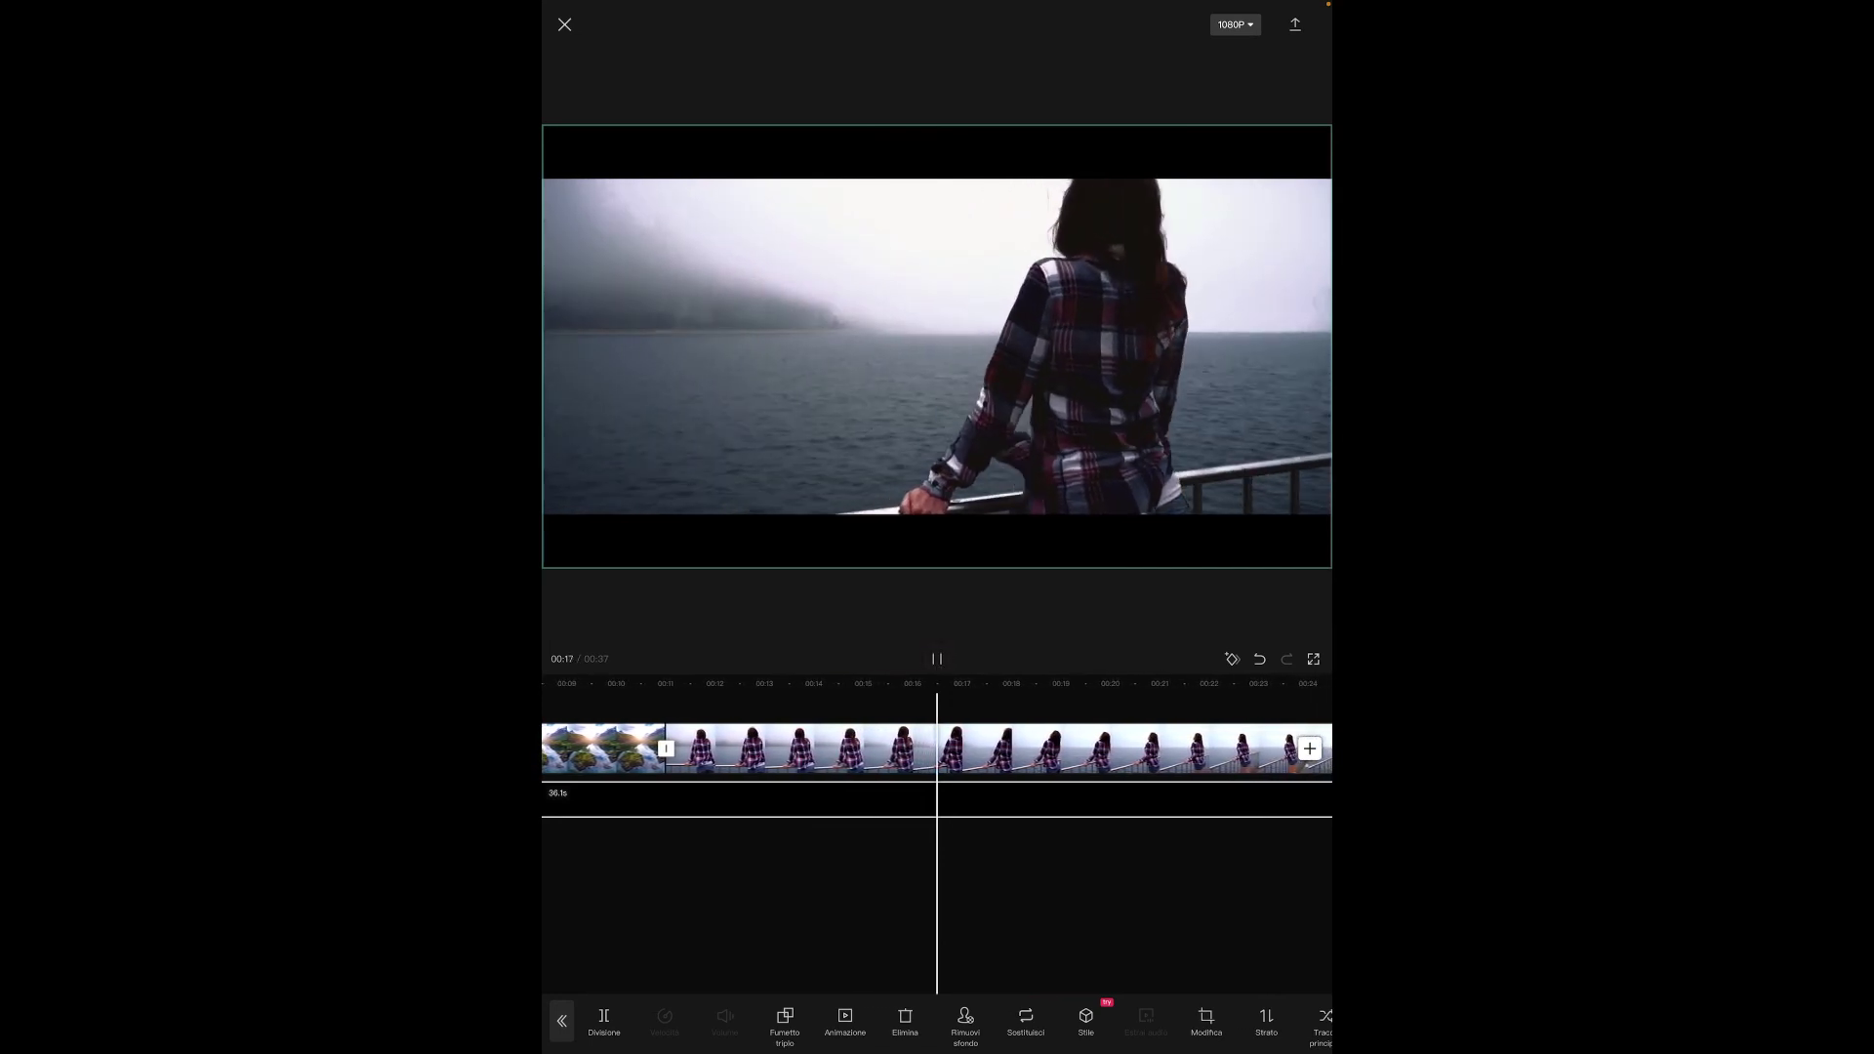
Pause playback on the letterboxed railing clip about 18 seconds in
key(space)
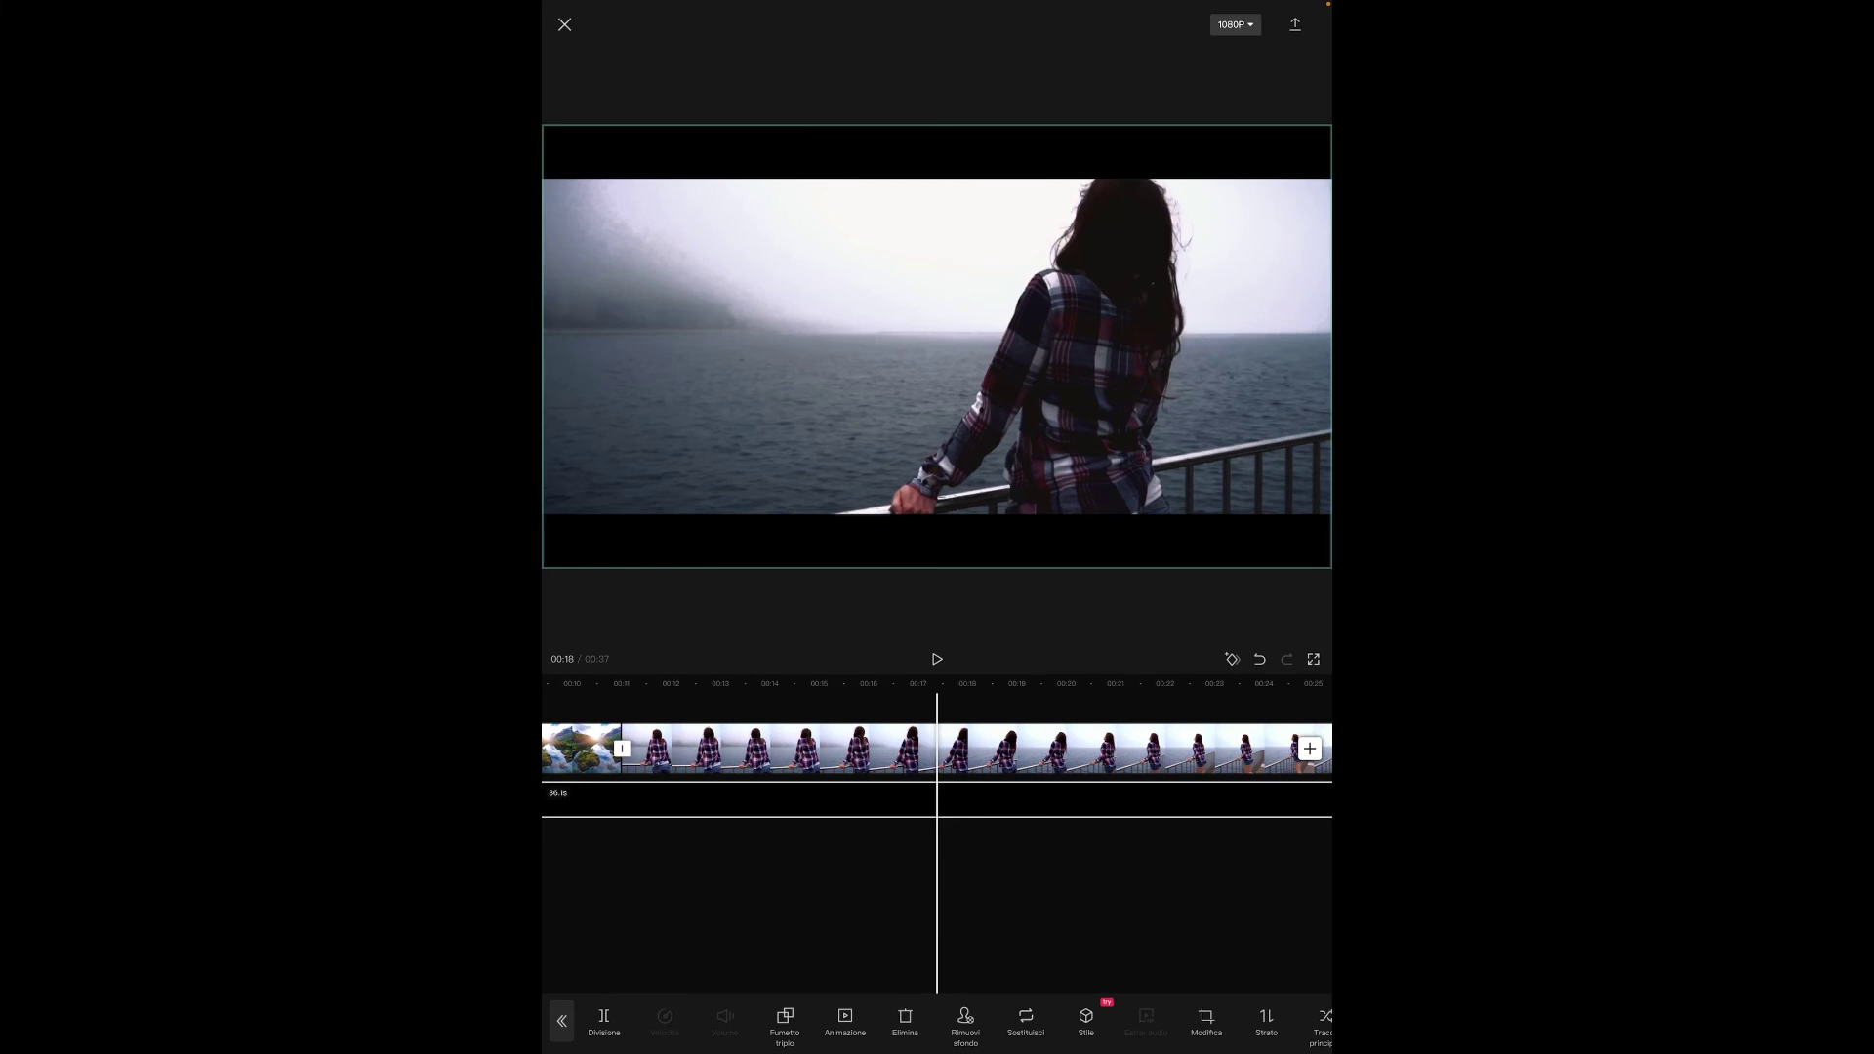